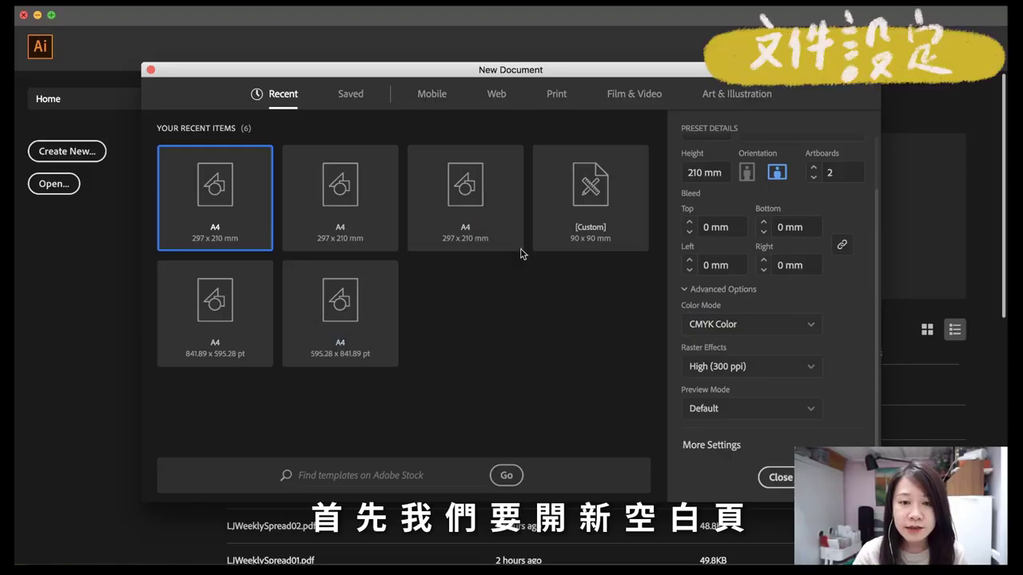
# Create the two-artboard A4 landscape document in RGB Color mode after checking the bleed values.
pyautogui.scroll(1, 705, 194)
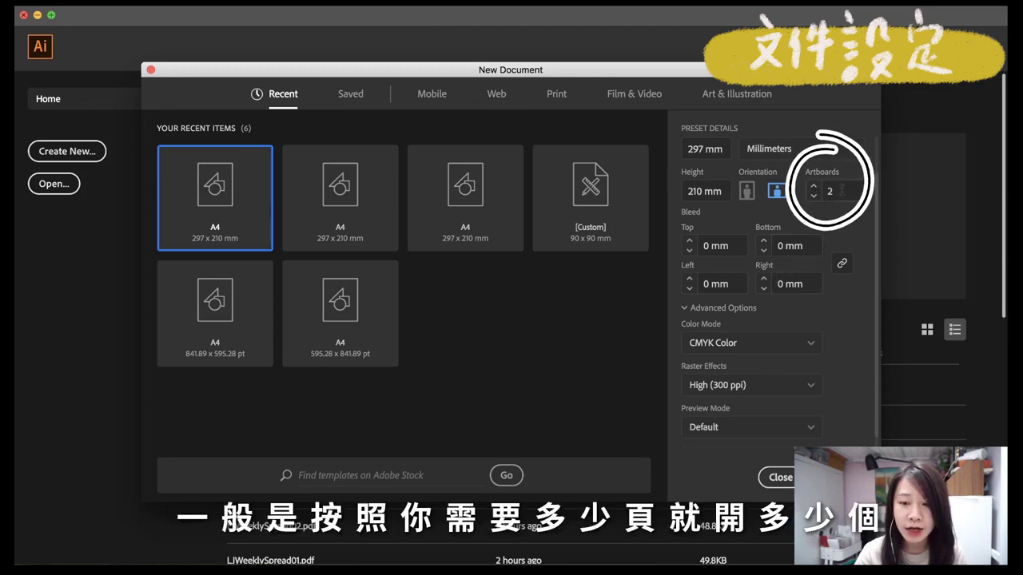
pyautogui.click(755, 343)
pyautogui.click(710, 347)
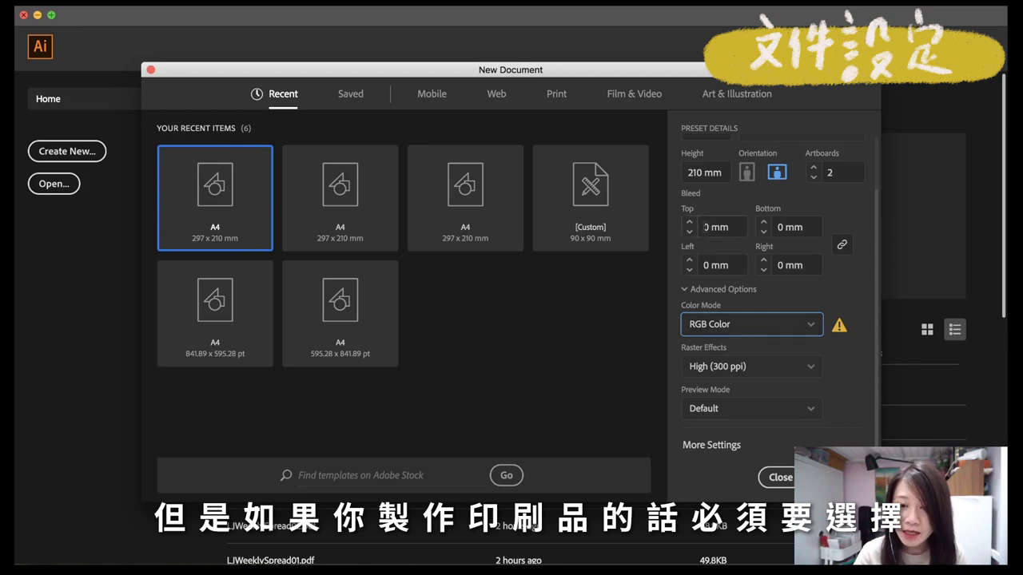
pyautogui.click(704, 227)
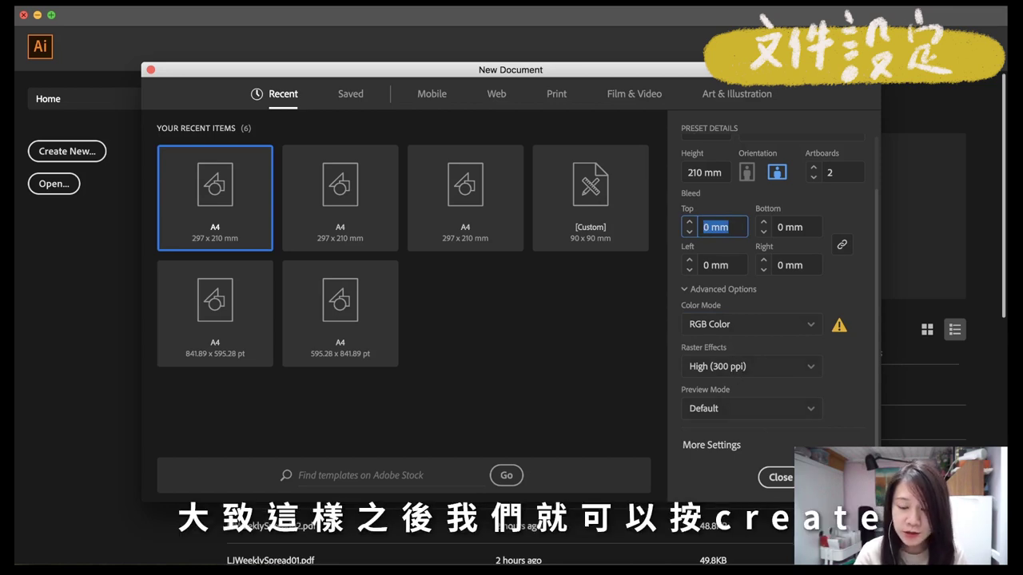
pyautogui.press('Return')
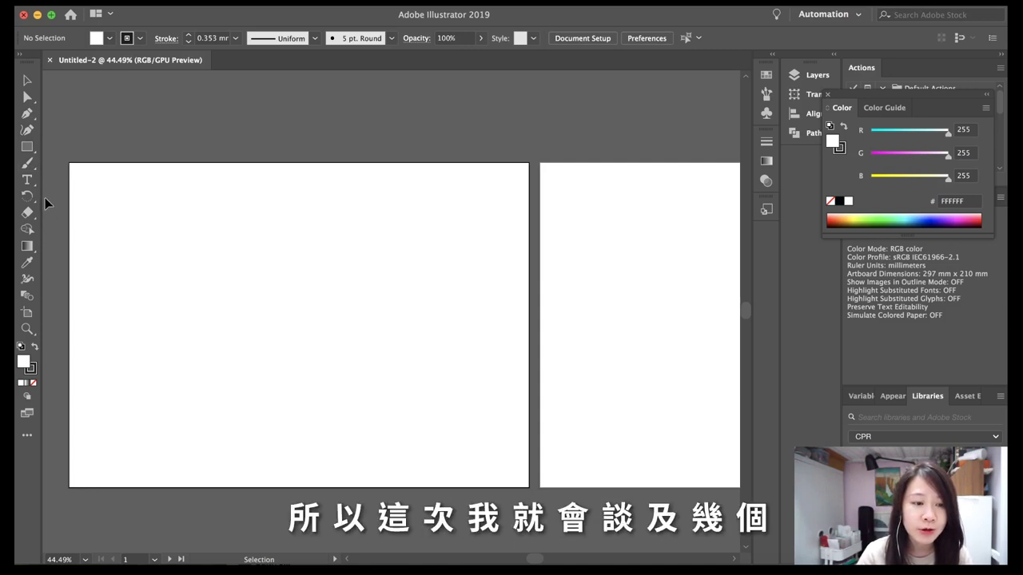
# Draw a closed curved blob with the Pen tool, then reposition it and scale it small.
pyautogui.click(27, 113)
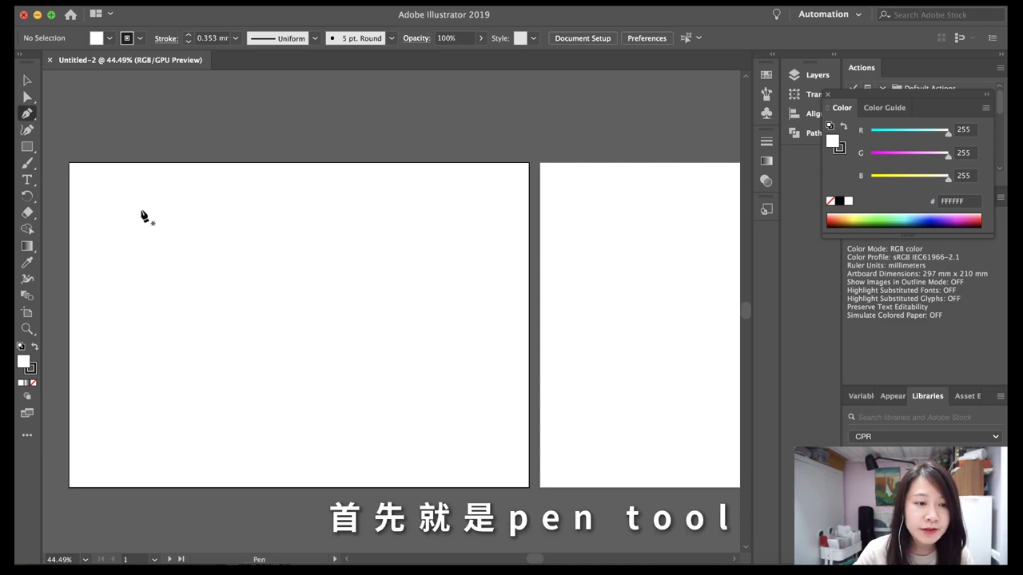
pyautogui.click(162, 251)
pyautogui.moveTo(172, 229)
pyautogui.mouseDown()
pyautogui.moveTo(214, 245)
pyautogui.moveTo(219, 269)
pyautogui.moveTo(181, 291)
pyautogui.moveTo(160, 269)
pyautogui.mouseUp()
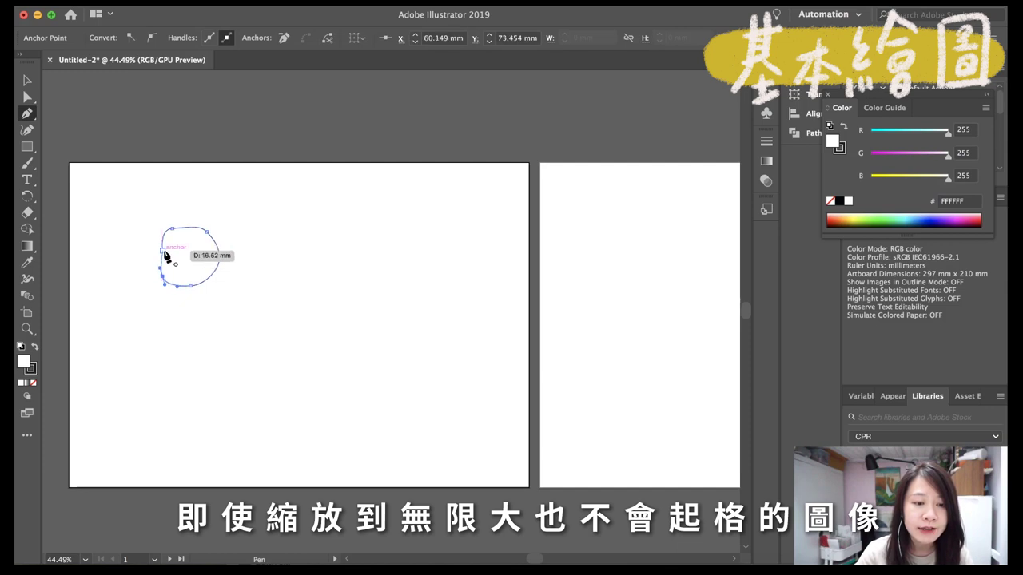
pyautogui.click(163, 251)
pyautogui.click(27, 80)
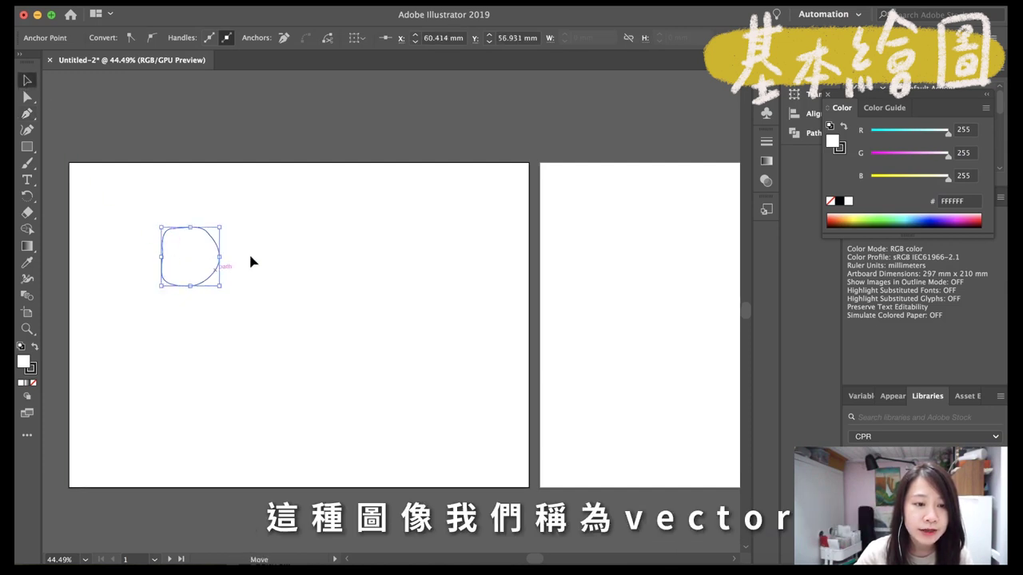
pyautogui.moveTo(220, 276)
pyautogui.mouseDown()
pyautogui.moveTo(255, 268)
pyautogui.moveTo(526, 499)
pyautogui.mouseUp()
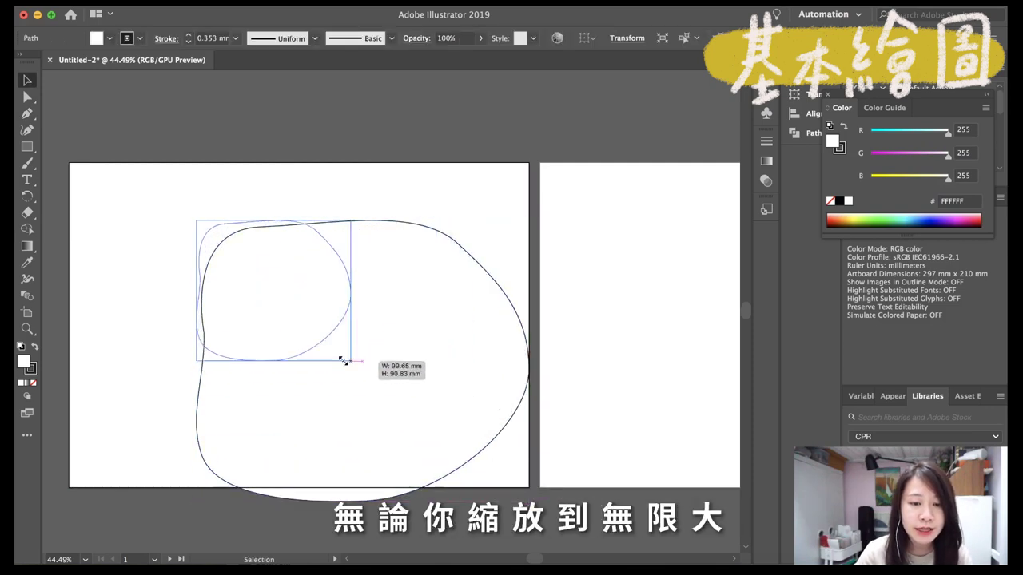
pyautogui.moveTo(525, 499)
pyautogui.mouseDown()
pyautogui.moveTo(258, 279)
pyautogui.moveTo(188, 259)
pyautogui.mouseUp()
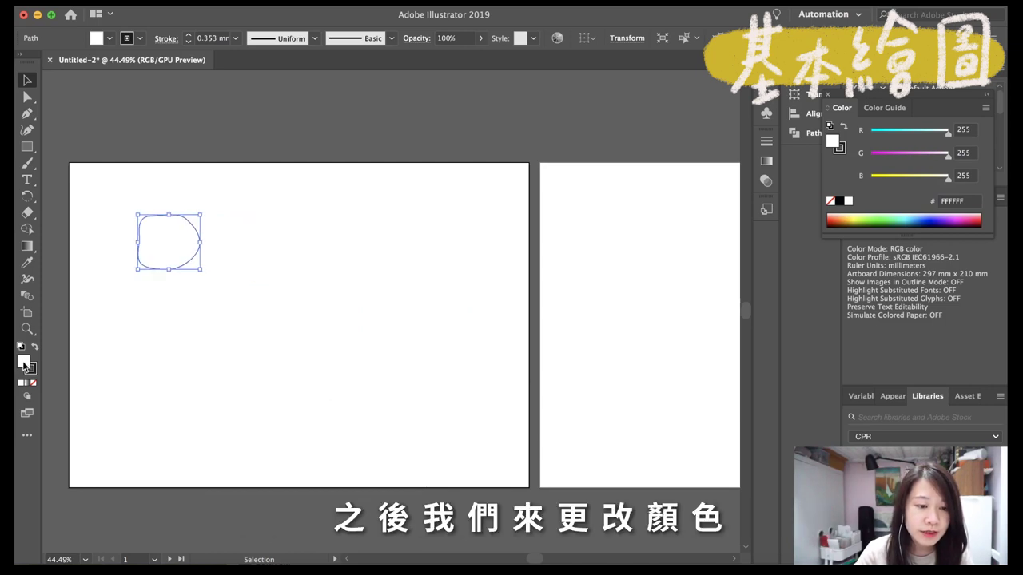
# Give the blob a yellow FFE45C fill and set its stroke to None.
pyautogui.doubleClick(24, 364)
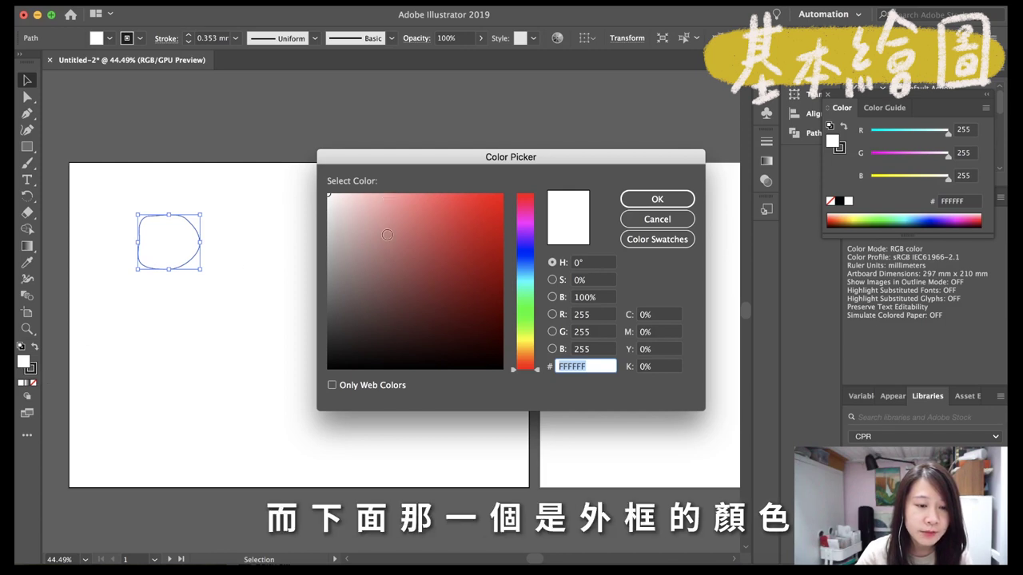
pyautogui.write('FFE45C')
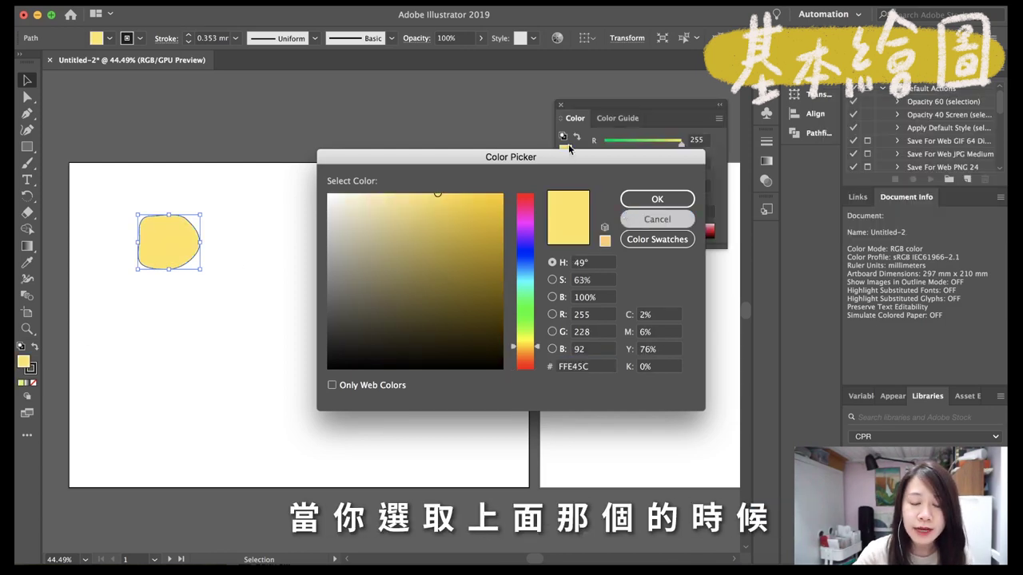
pyautogui.click(631, 203)
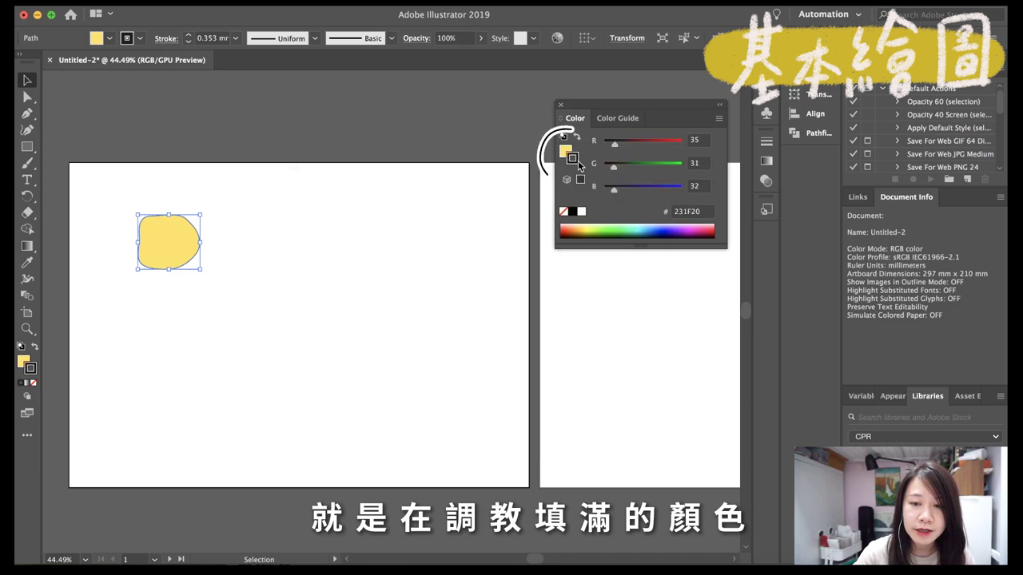
pyautogui.doubleClick(573, 159)
pyautogui.click(639, 219)
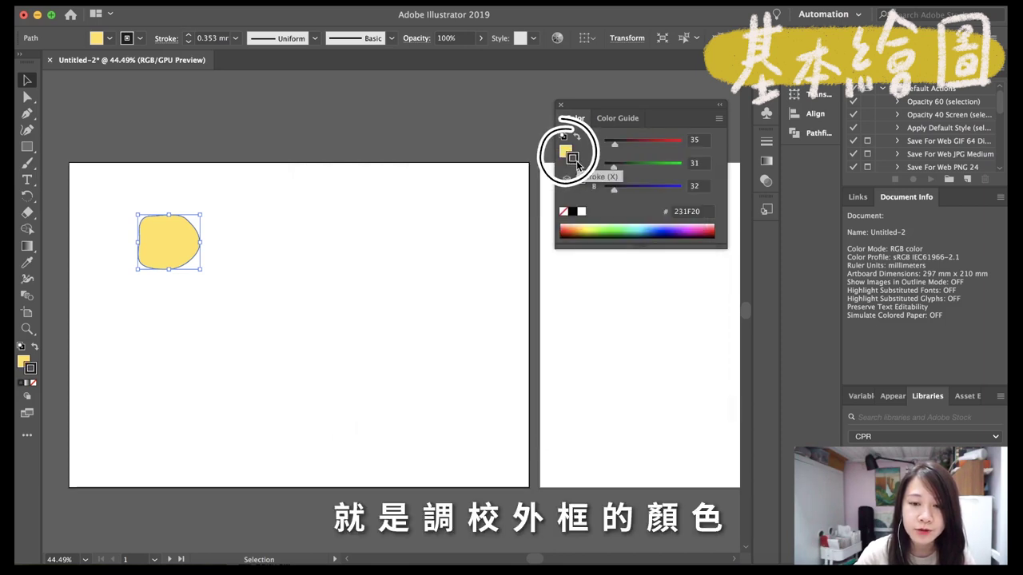
pyautogui.click(564, 211)
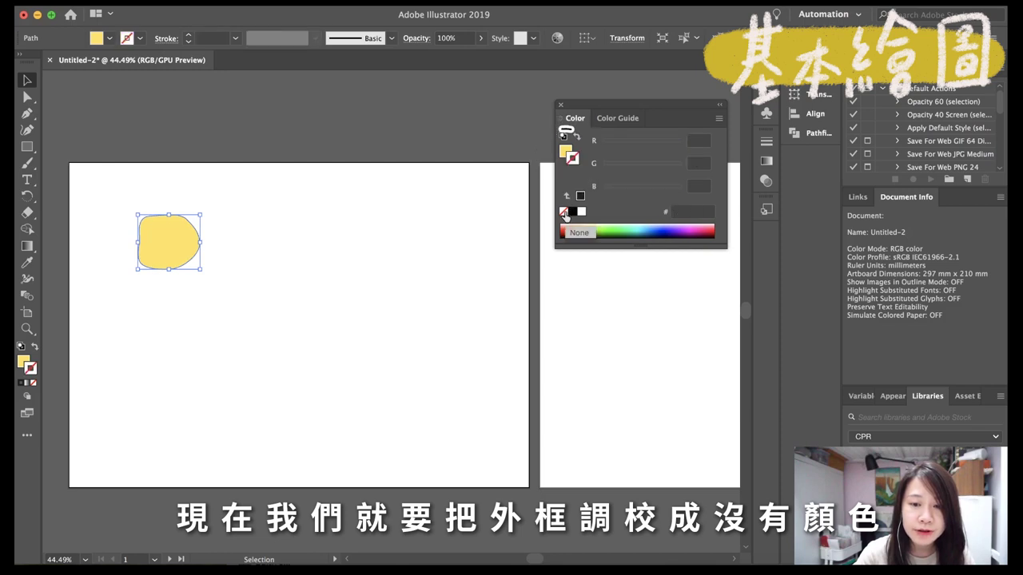
# Nudge the yellow blob slightly left and down, then deselect it.
pyautogui.click(249, 227)
pyautogui.moveTo(152, 257); pyautogui.dragTo(128, 276)
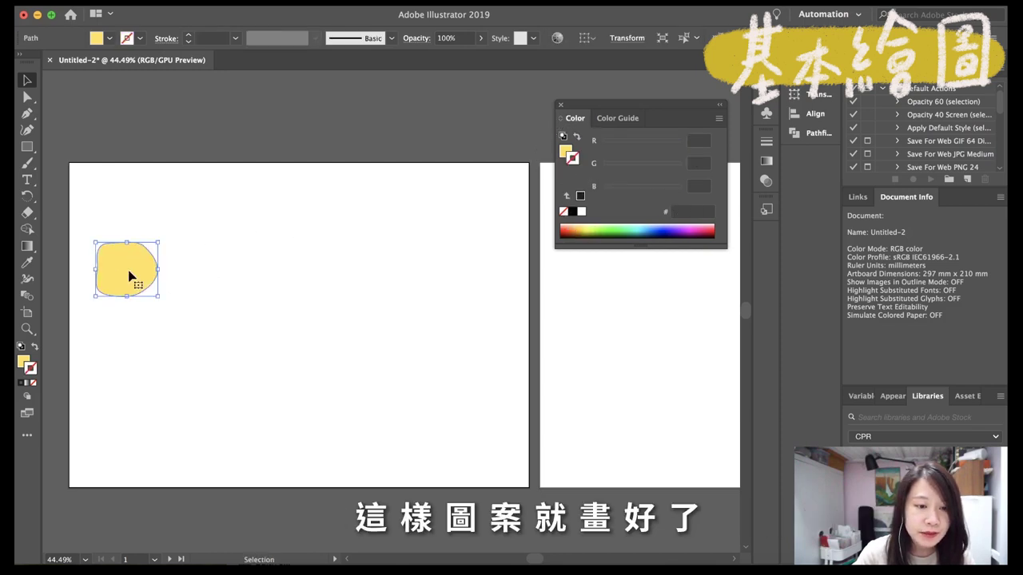
pyautogui.click(116, 232)
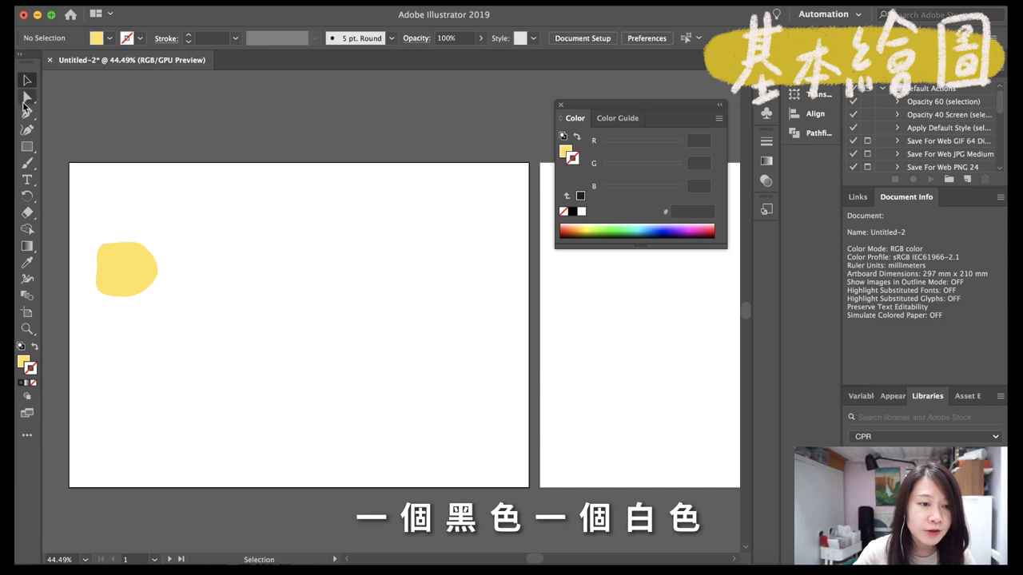
# Move the yellow blob up-right and try dragging its top anchor down, undoing it.
pyautogui.click(123, 266)
pyautogui.moveTo(137, 281)
pyautogui.mouseDown()
pyautogui.moveTo(262, 259)
pyautogui.moveTo(278, 352)
pyautogui.moveTo(236, 226)
pyautogui.moveTo(190, 239)
pyautogui.mouseUp()
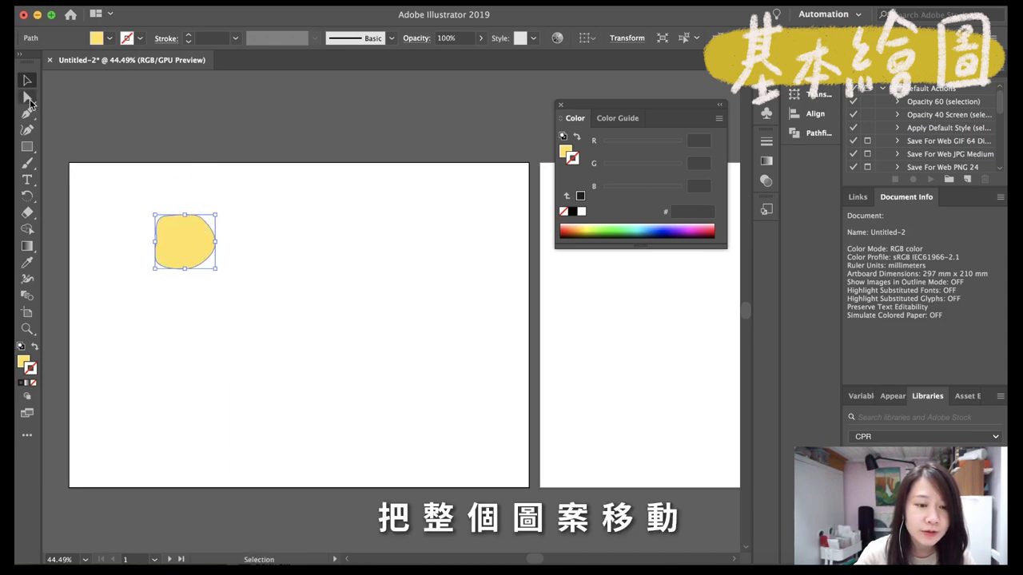
pyautogui.click(27, 97)
pyautogui.click(165, 217)
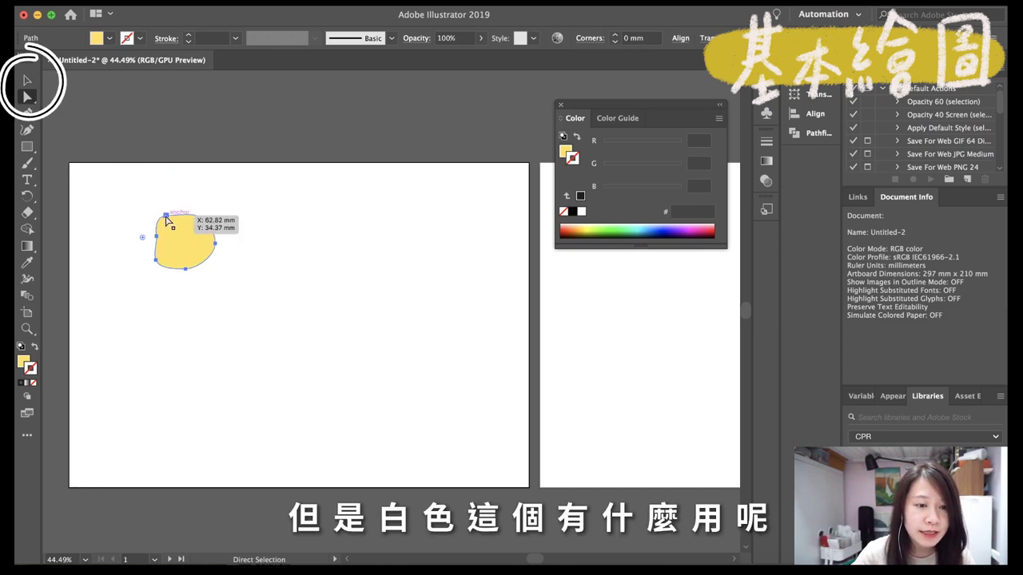
pyautogui.click(165, 217)
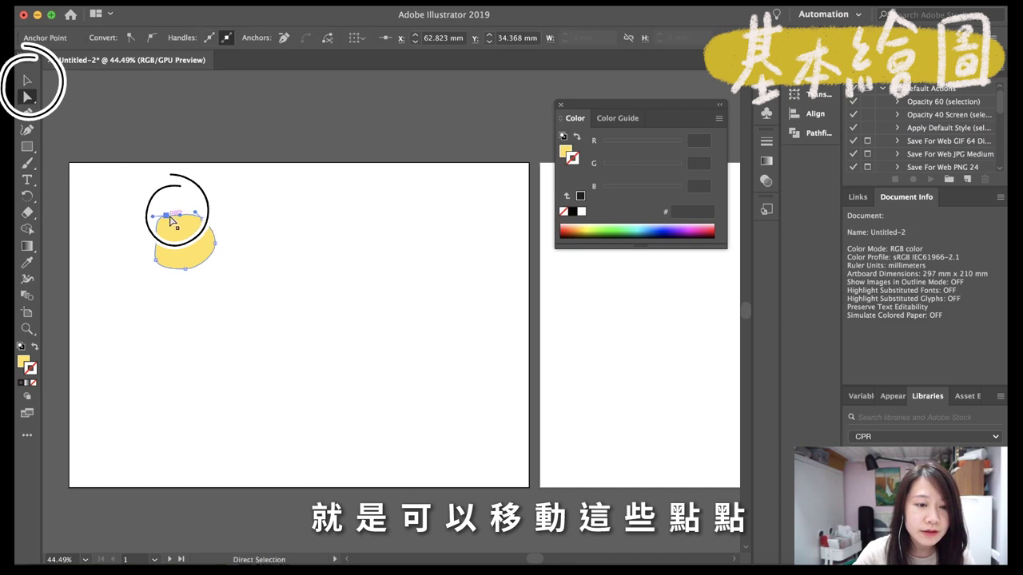
pyautogui.moveTo(170, 221); pyautogui.dragTo(172, 236)
pyautogui.press('super+z')
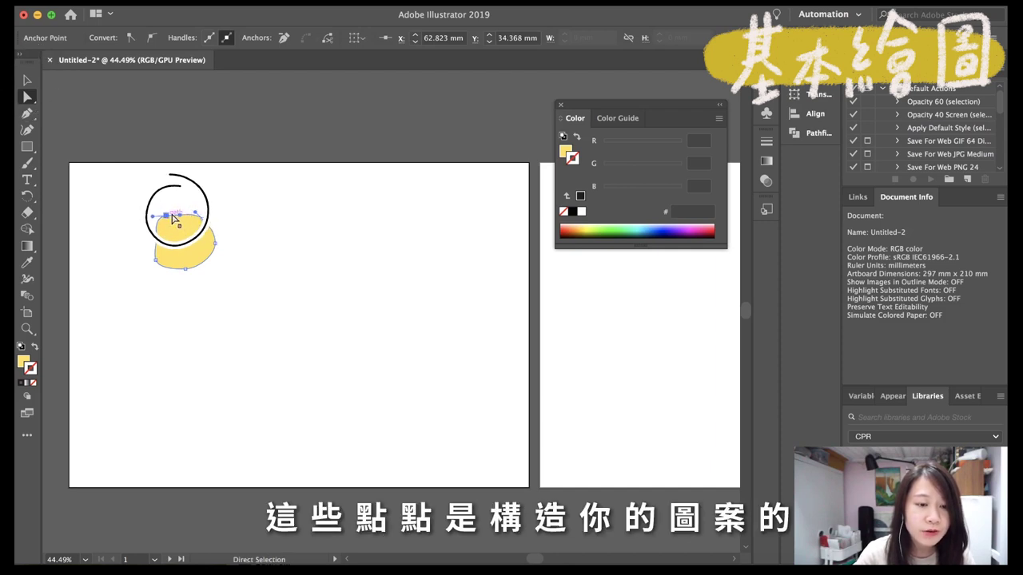
# Drag the blob's top anchor to reshape its upper curve, then deselect.
pyautogui.moveTo(175, 219)
pyautogui.mouseDown()
pyautogui.moveTo(182, 208)
pyautogui.moveTo(145, 166)
pyautogui.moveTo(164, 218)
pyautogui.mouseUp()
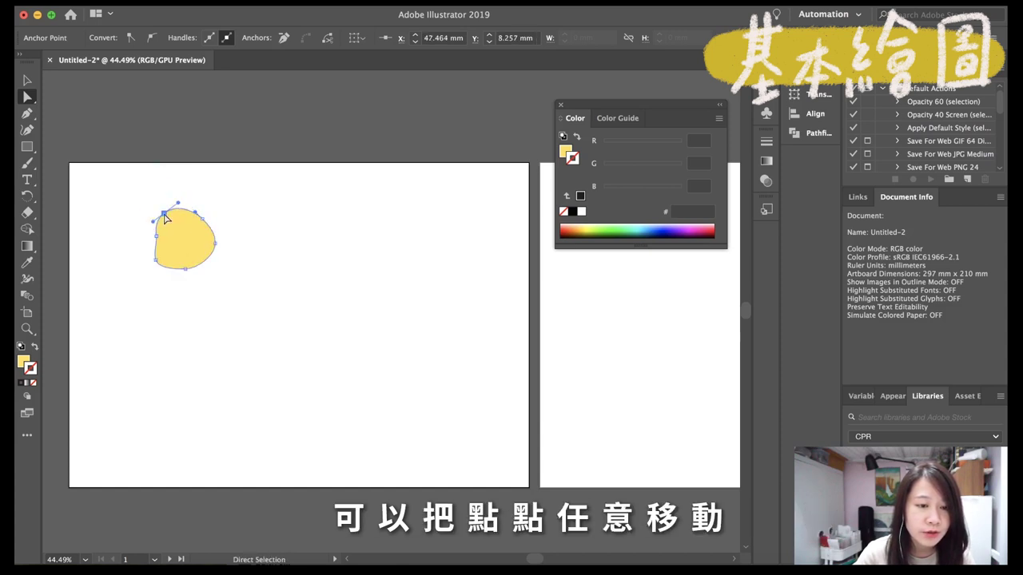
pyautogui.click(296, 274)
pyautogui.click(156, 236)
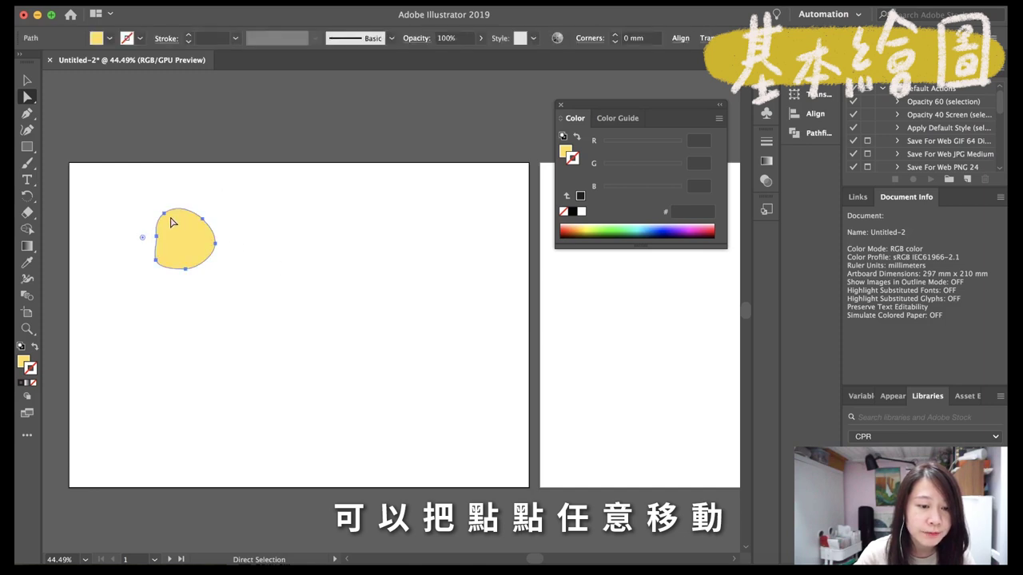
pyautogui.click(178, 204)
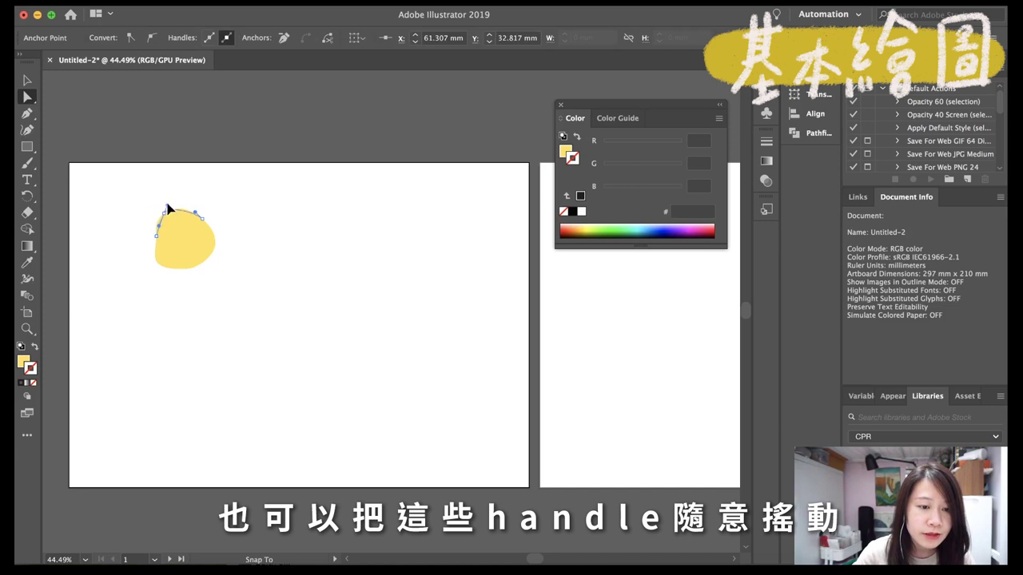
pyautogui.click(29, 83)
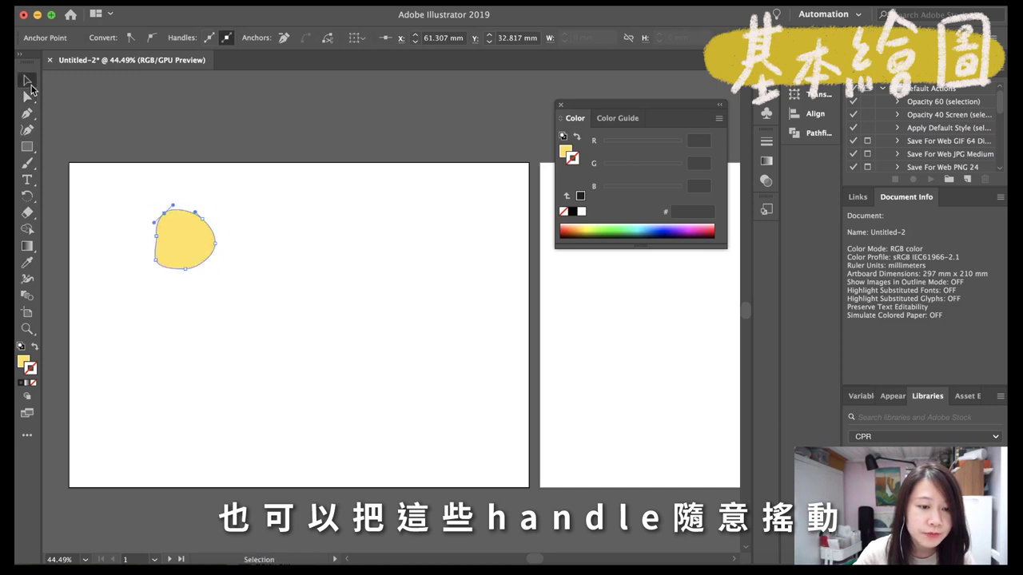
pyautogui.click(229, 241)
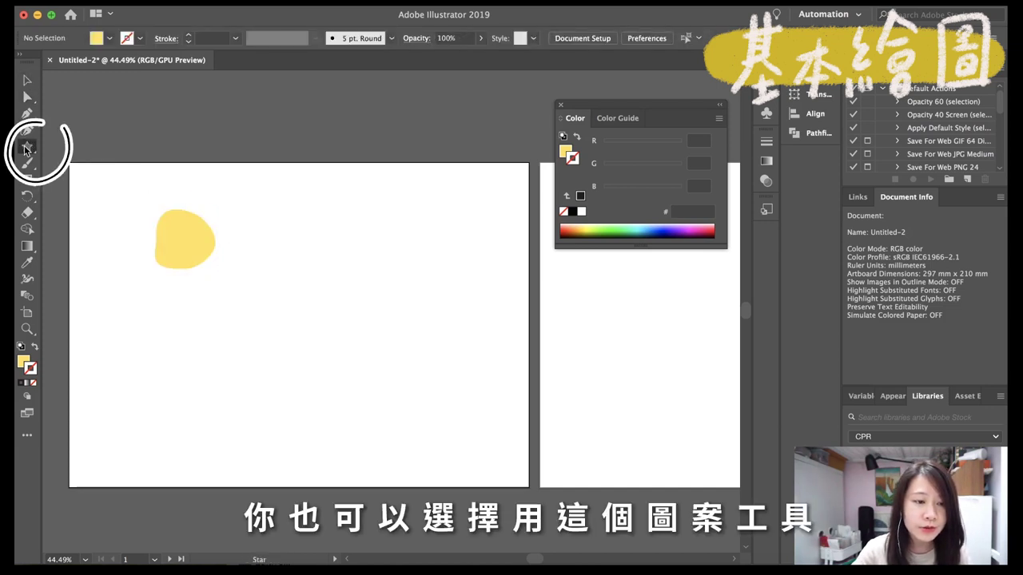
# Draw a yellow rectangle on the artboard with the Rectangle tool.
pyautogui.click(26, 148)
pyautogui.press('m')
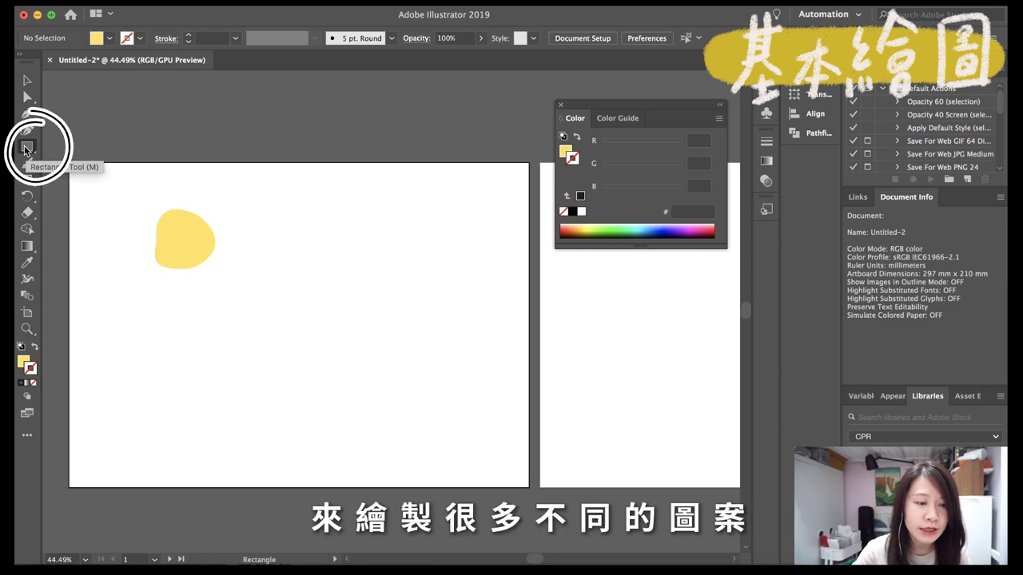
pyautogui.press('l')
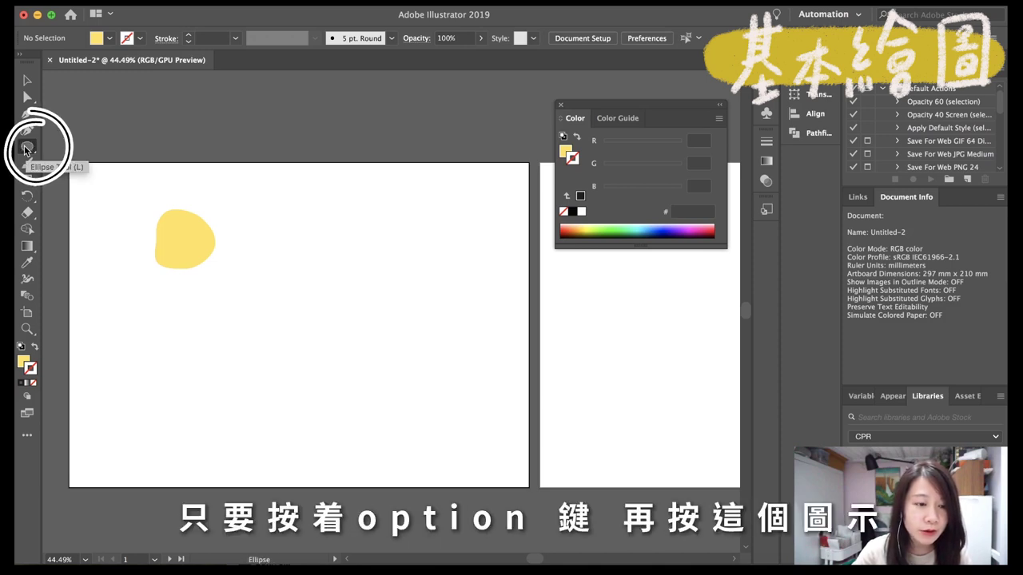
pyautogui.keyDown('alt'); pyautogui.click(27, 149); pyautogui.keyUp('alt')
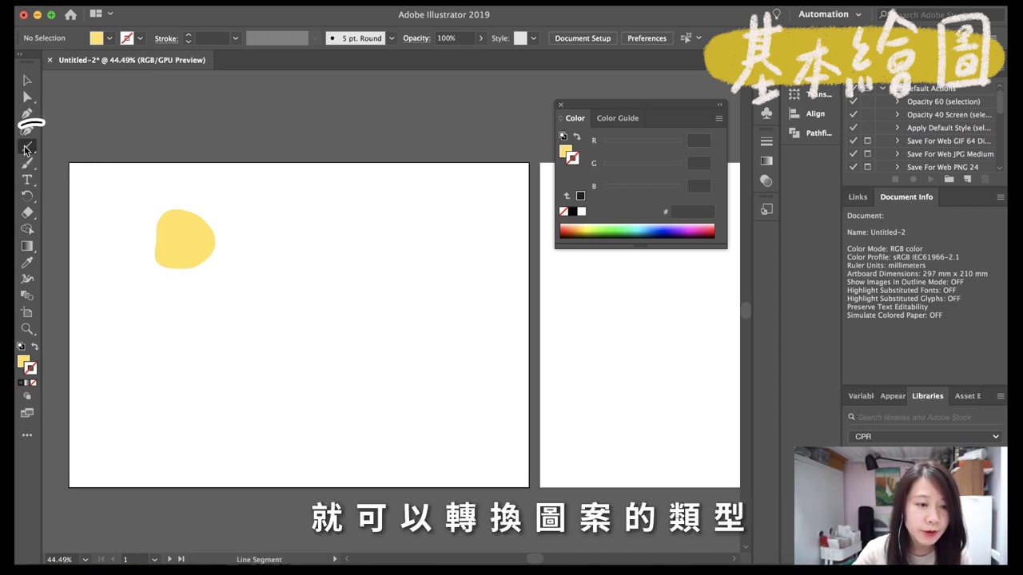
pyautogui.keyDown('alt'); pyautogui.click(26, 149); pyautogui.keyUp('alt')
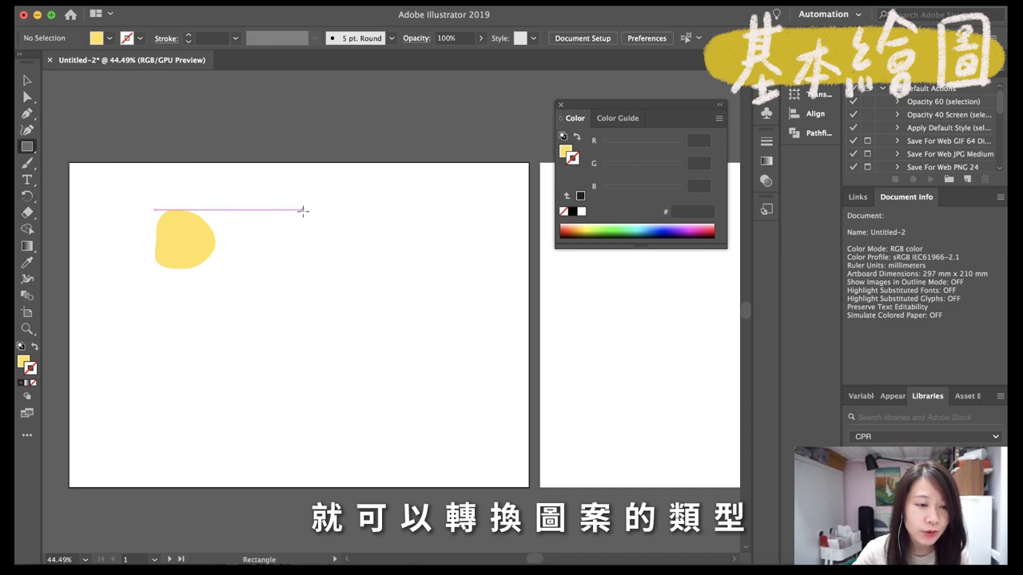
pyautogui.moveTo(303, 209)
pyautogui.mouseDown()
pyautogui.moveTo(469, 283)
pyautogui.moveTo(409, 282)
pyautogui.moveTo(452, 311)
pyautogui.mouseUp()
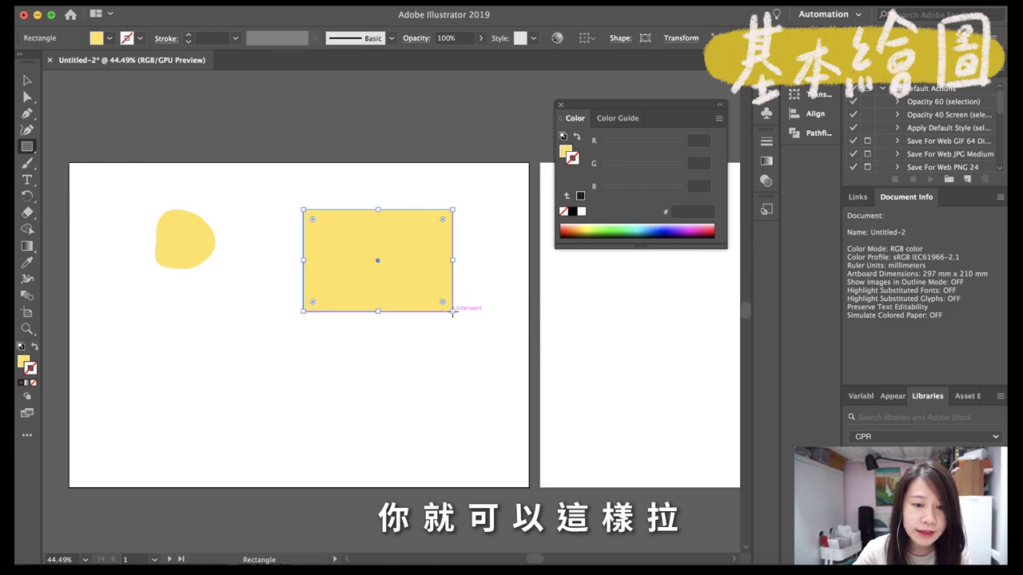
# Create an exact 60 × 60 mm square, then Shift-drag a second square to its left.
pyautogui.click(244, 276)
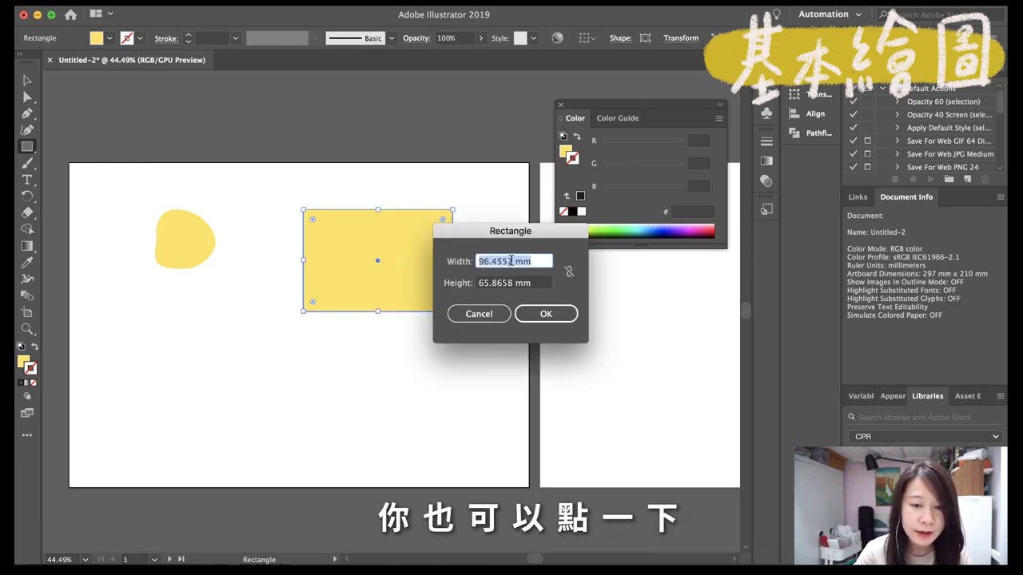
pyautogui.write('60')
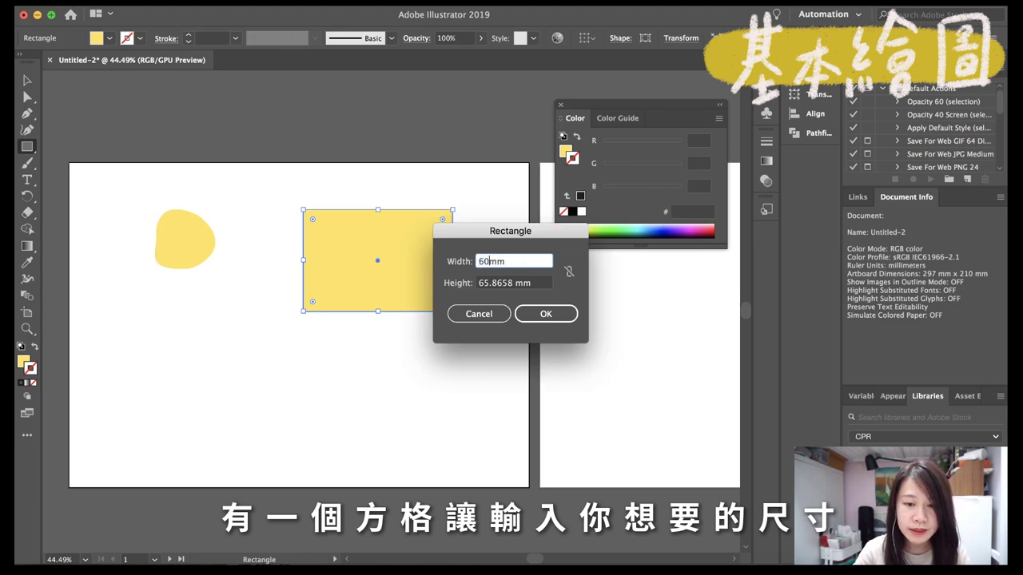
pyautogui.press('Tab')
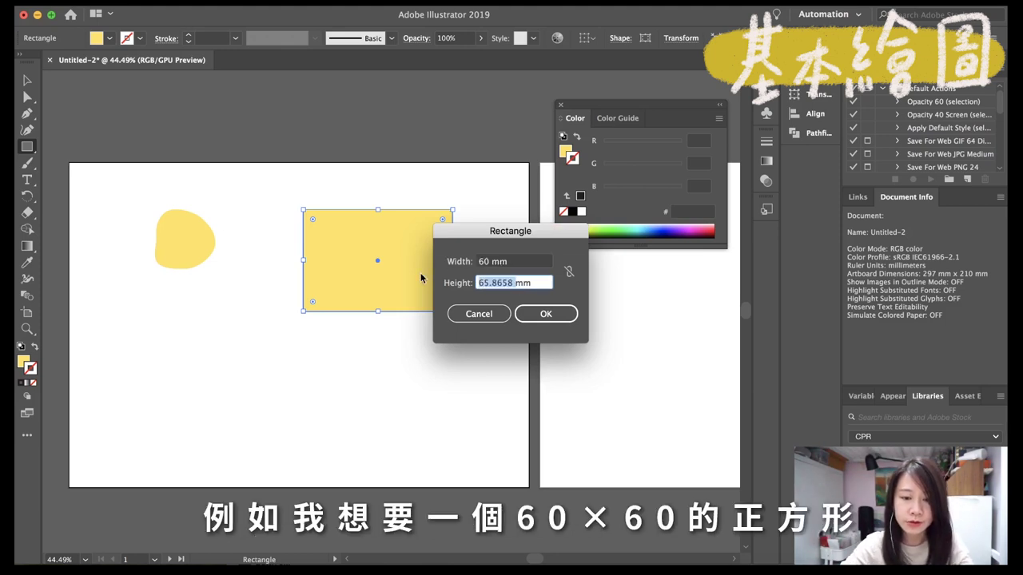
pyautogui.write('60mm')
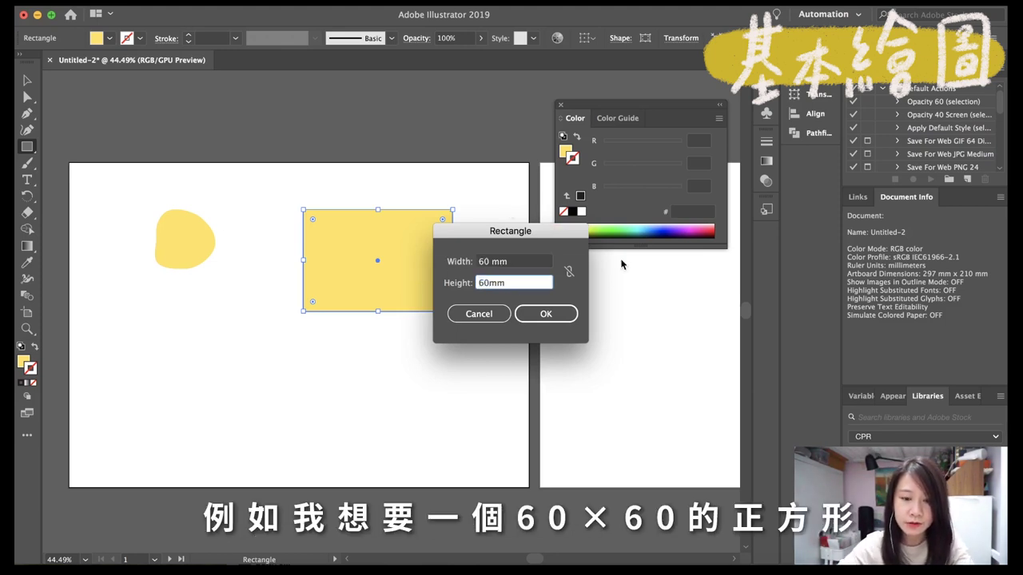
pyautogui.click(561, 314)
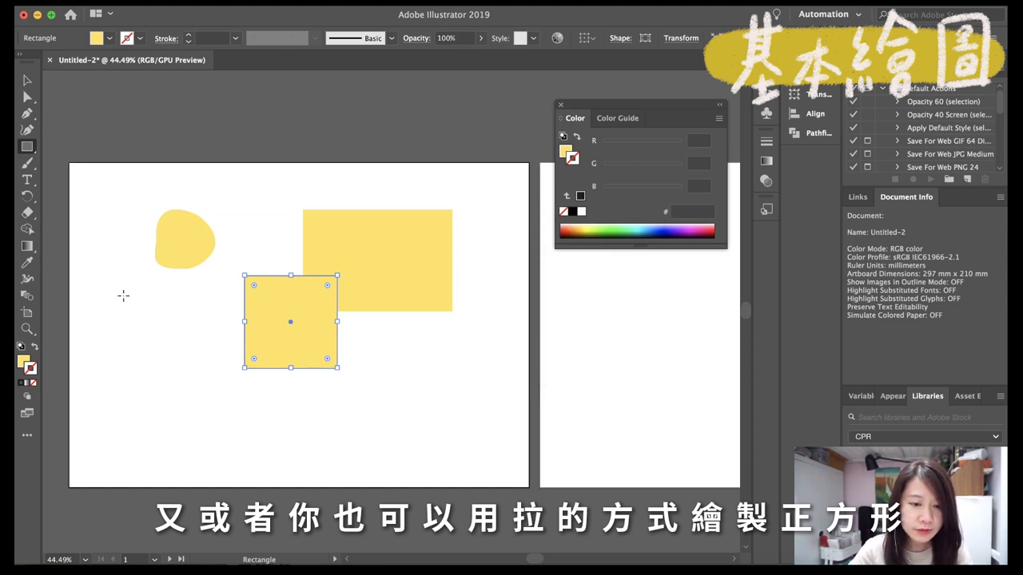
pyautogui.moveTo(123, 296)
pyautogui.mouseDown()
pyautogui.moveTo(193, 391)
pyautogui.moveTo(205, 377)
pyautogui.mouseUp()
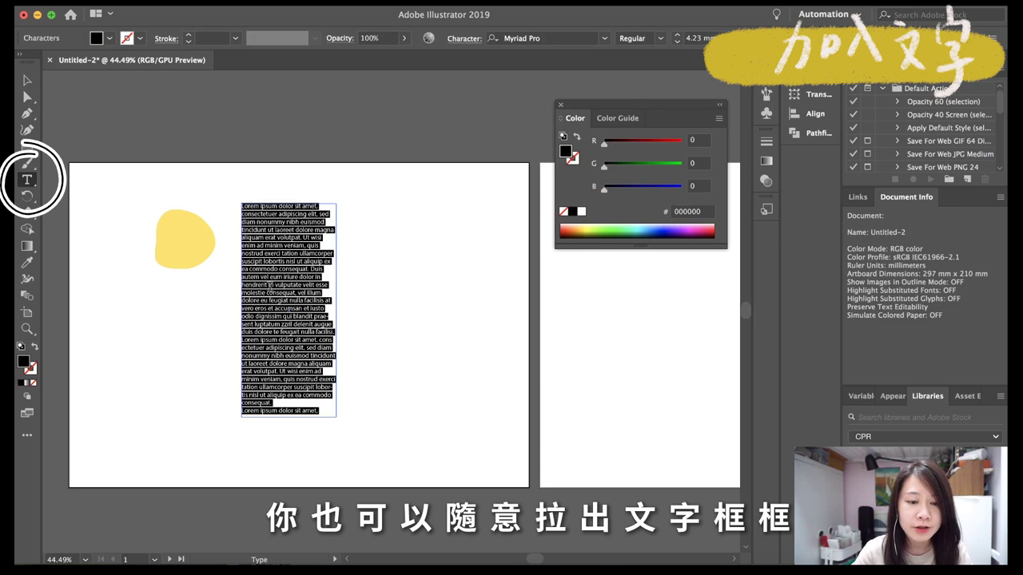
# Thread a second empty text frame from the placeholder text frame's out port.
pyautogui.click(26, 80)
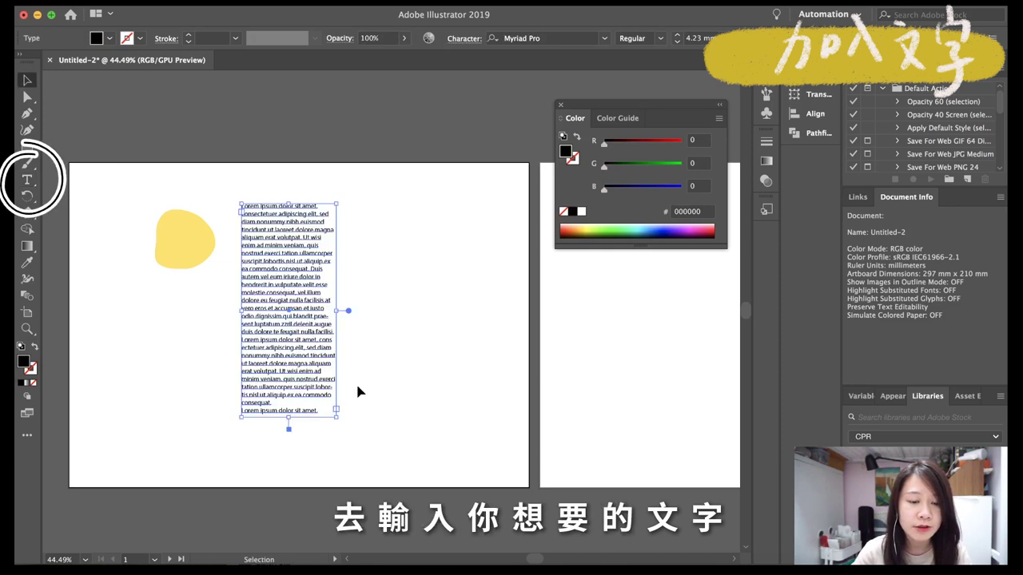
pyautogui.press('t')
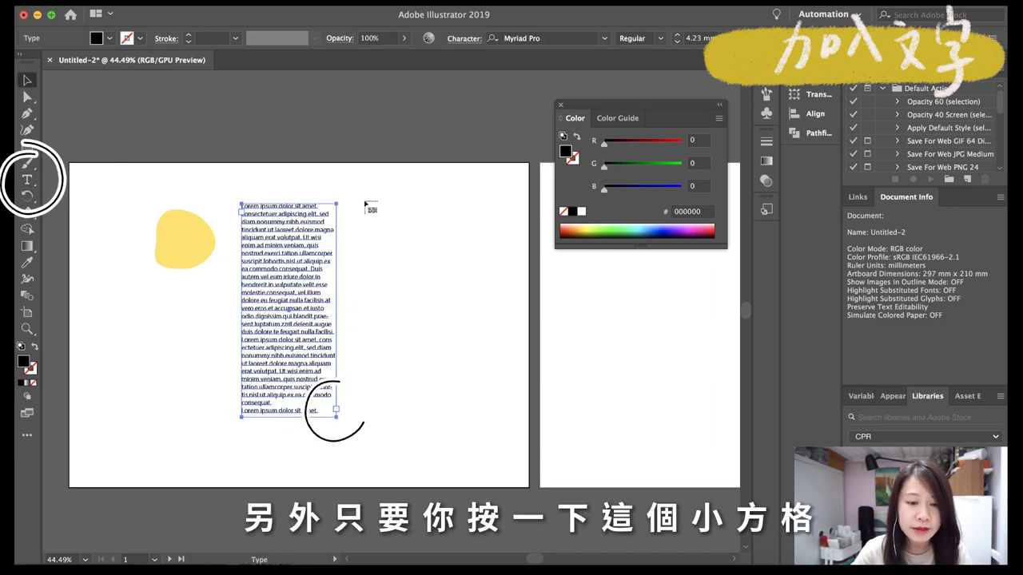
pyautogui.click(363, 204)
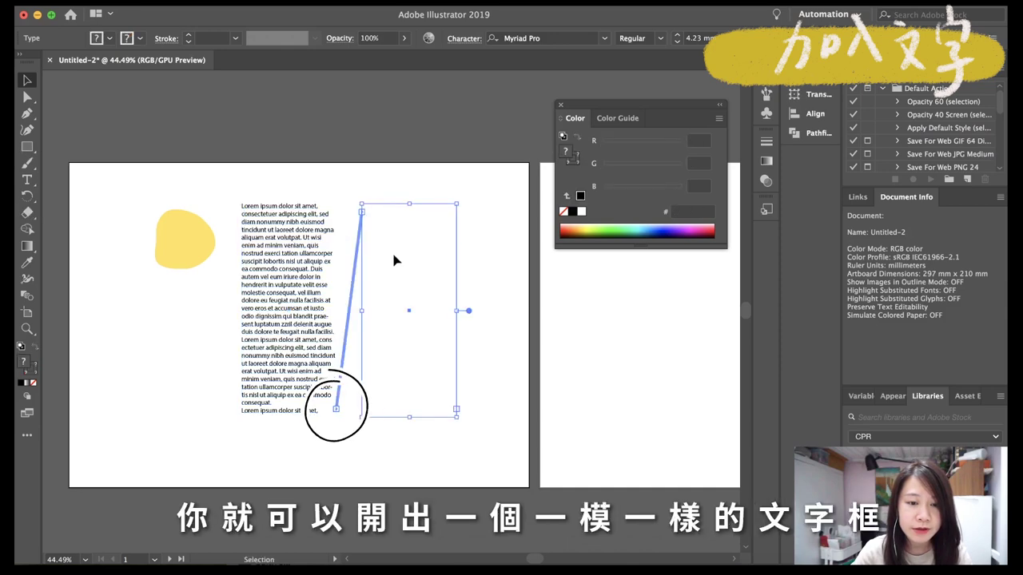
pyautogui.press('super+shift+a')
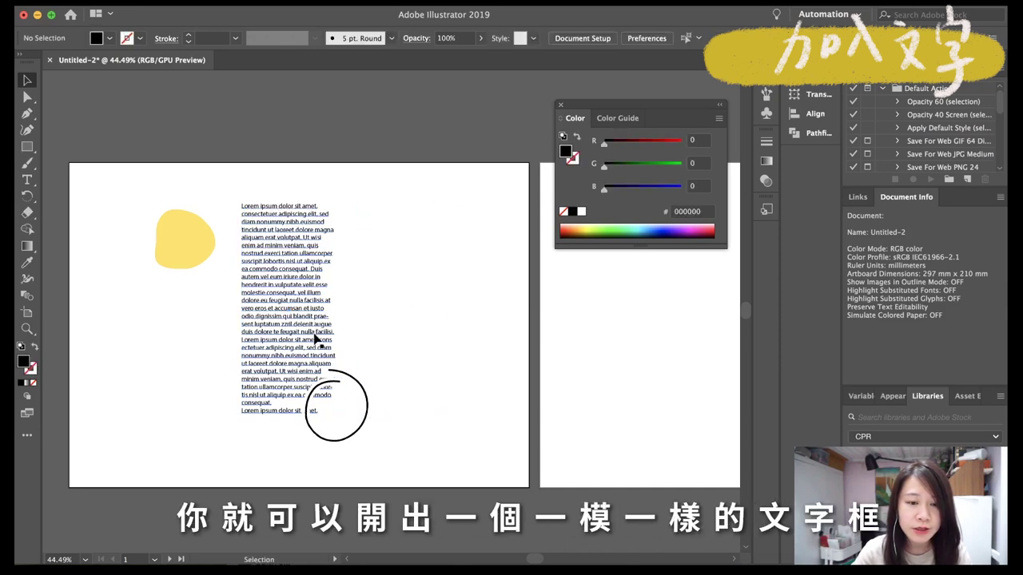
# Flow the placeholder text into the second frame by pasting it at the text's start.
pyautogui.click(316, 339)
pyautogui.doubleClick(290, 326)
pyautogui.press('super+a')
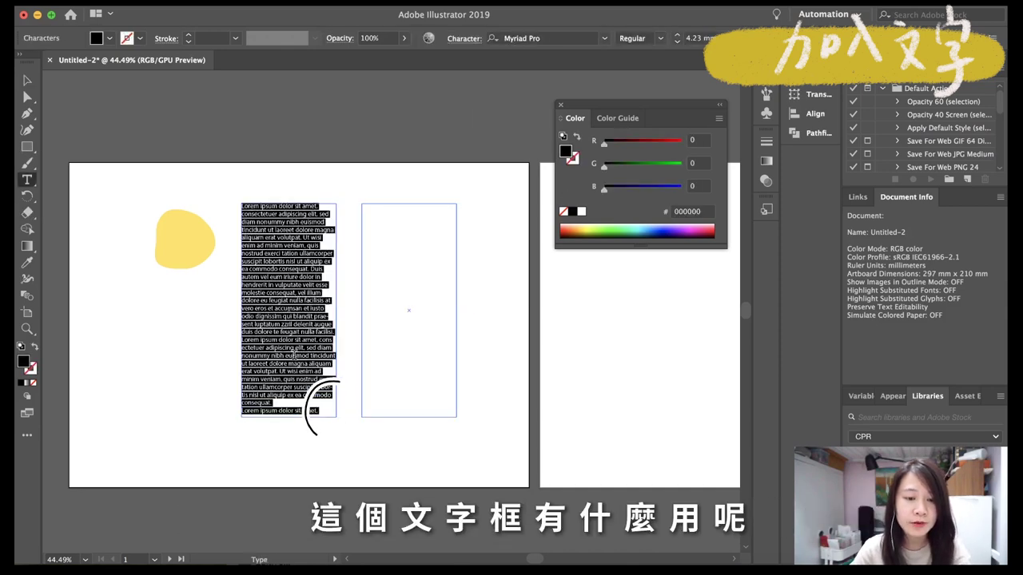
pyautogui.doubleClick(294, 355)
pyautogui.press('super+a')
pyautogui.click(287, 302)
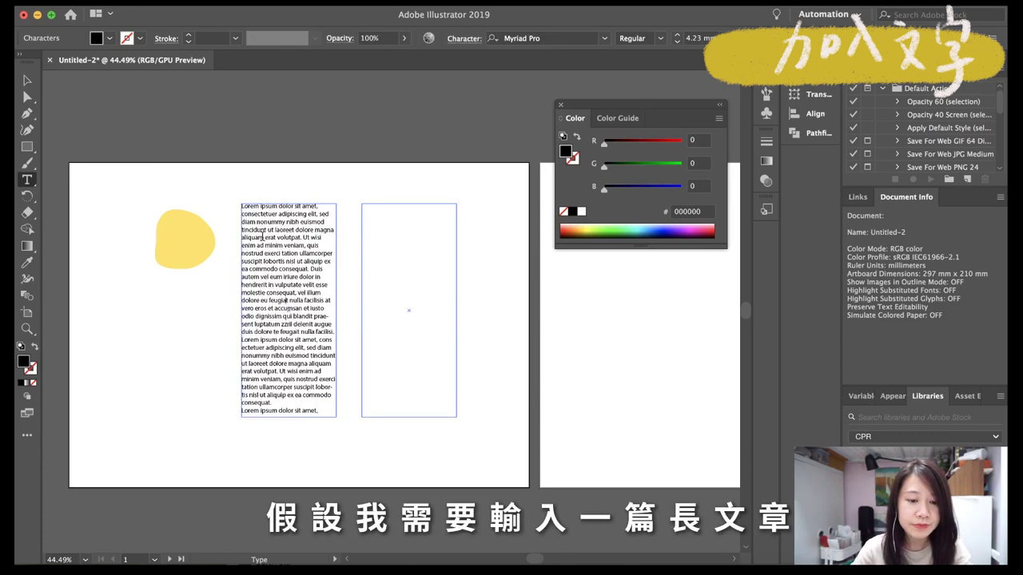
pyautogui.moveTo(243, 206); pyautogui.dragTo(287, 269)
pyautogui.press('super+v')
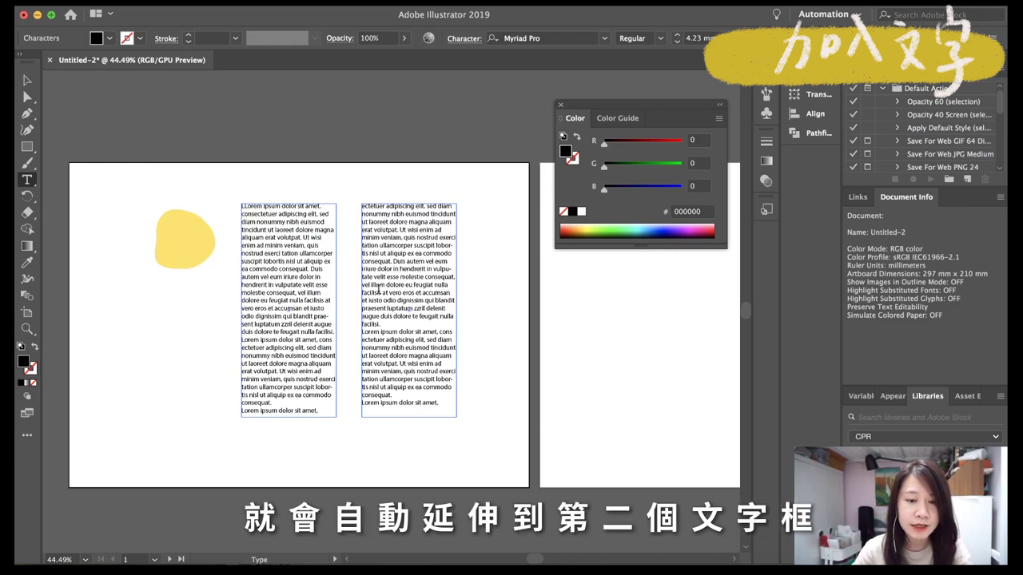
# Justify all the text across both linked frames.
pyautogui.press('super+a')
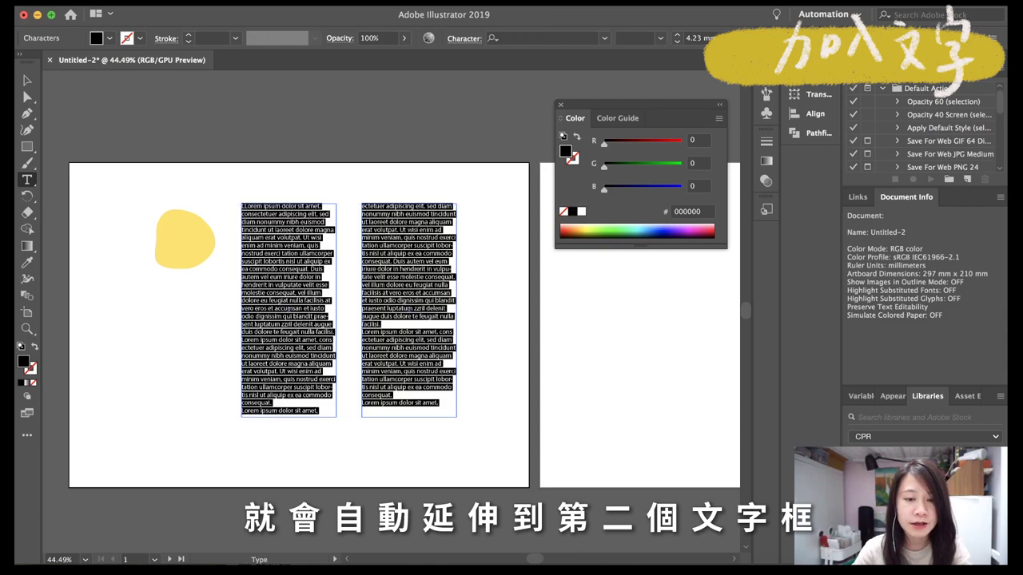
pyautogui.click(739, 38)
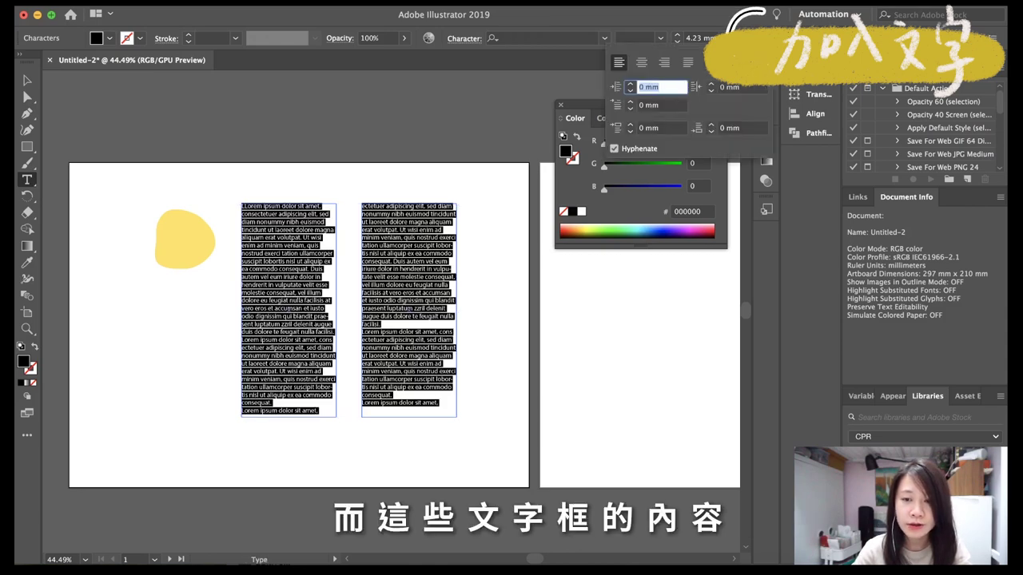
pyautogui.click(684, 63)
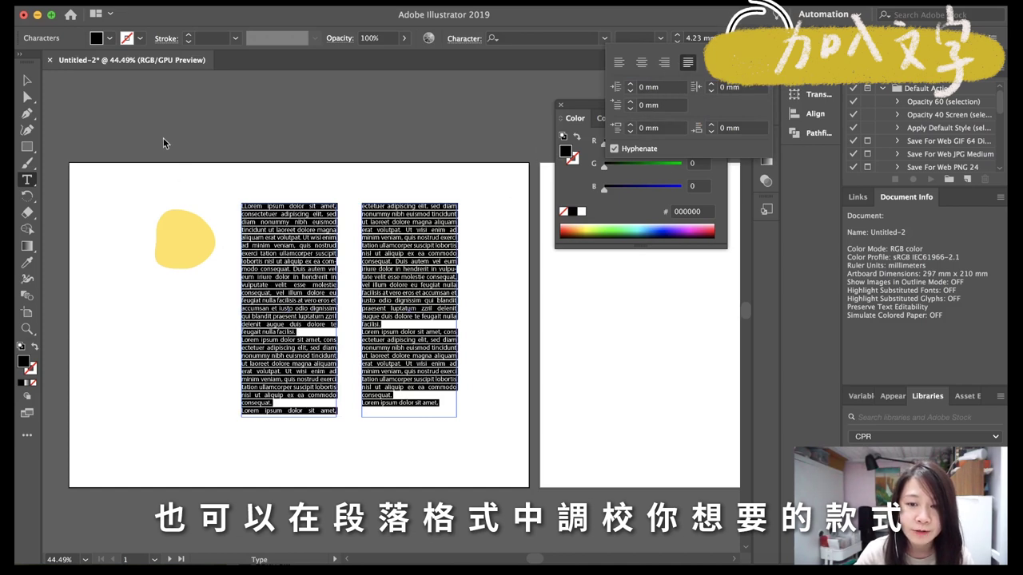
pyautogui.click(182, 126)
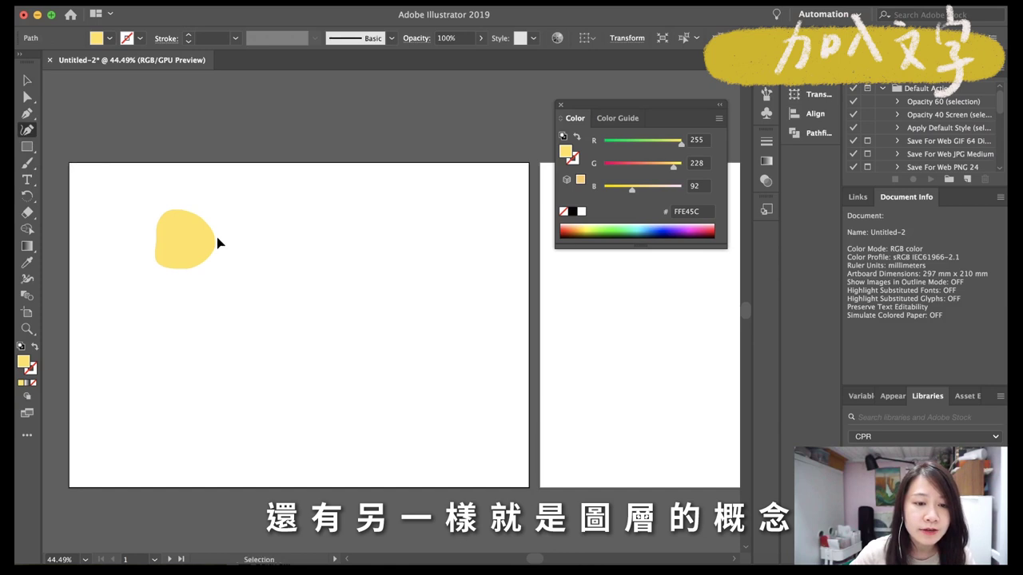
# Expand Layer 1 in the Layers panel to list the red and yellow blob paths.
pyautogui.press('Escape')
pyautogui.press('p')
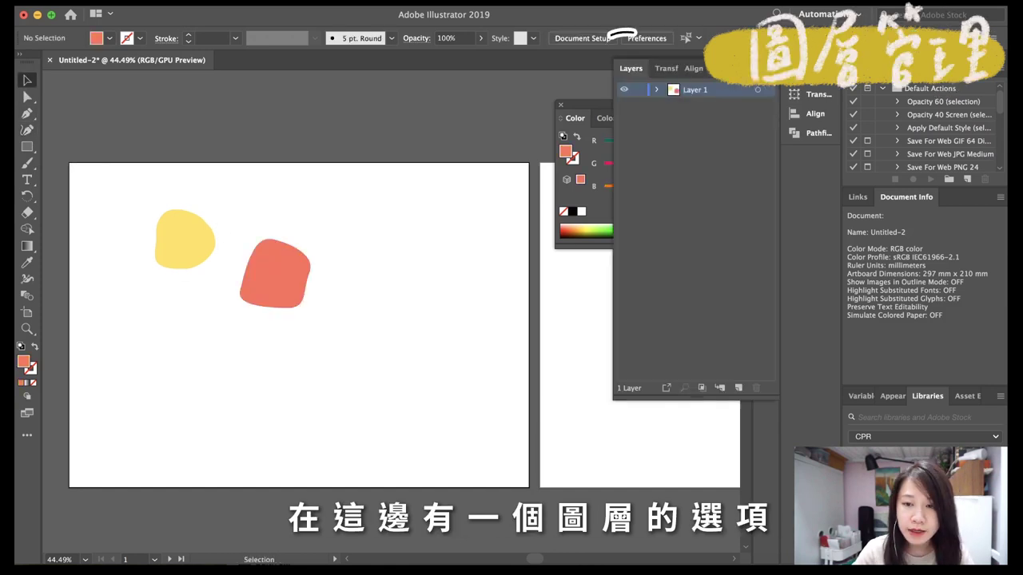
pyautogui.click(658, 90)
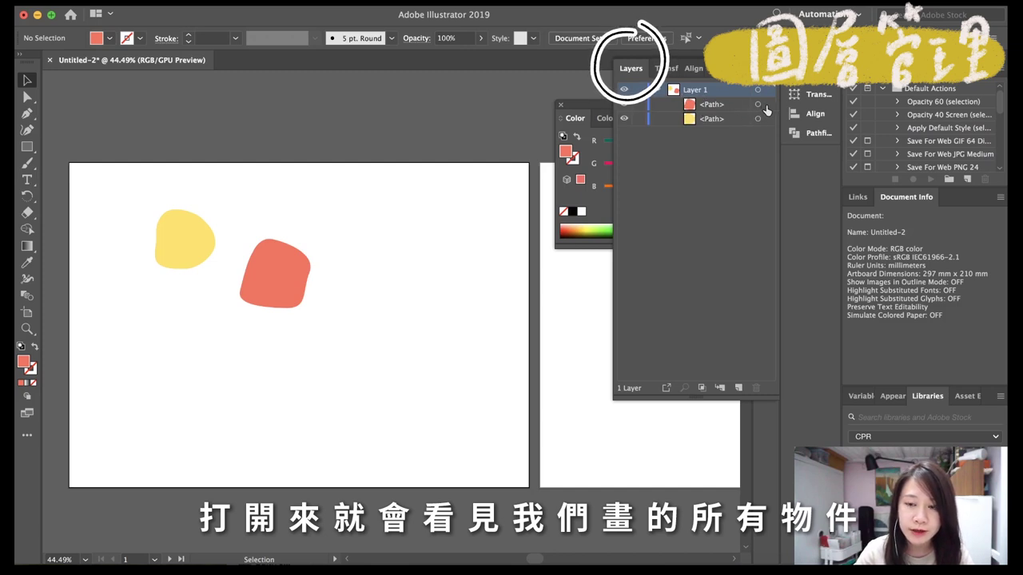
pyautogui.click(757, 105)
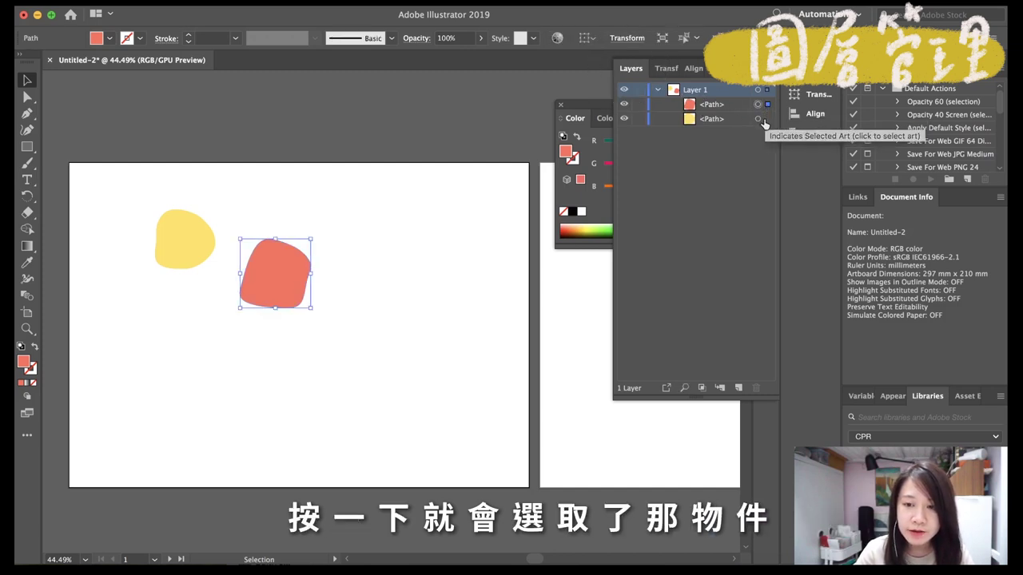
pyautogui.click(758, 119)
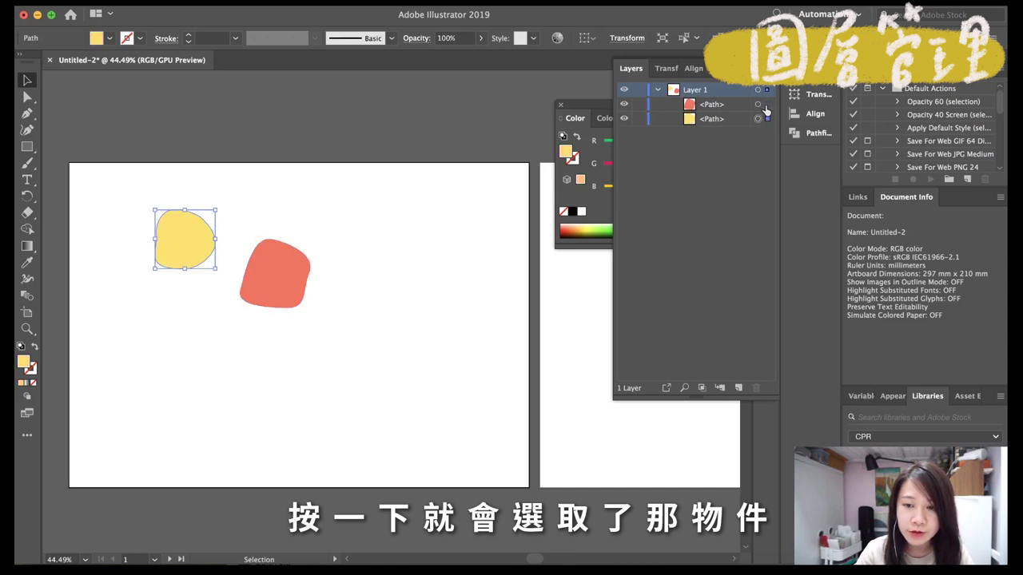
pyautogui.click(719, 105)
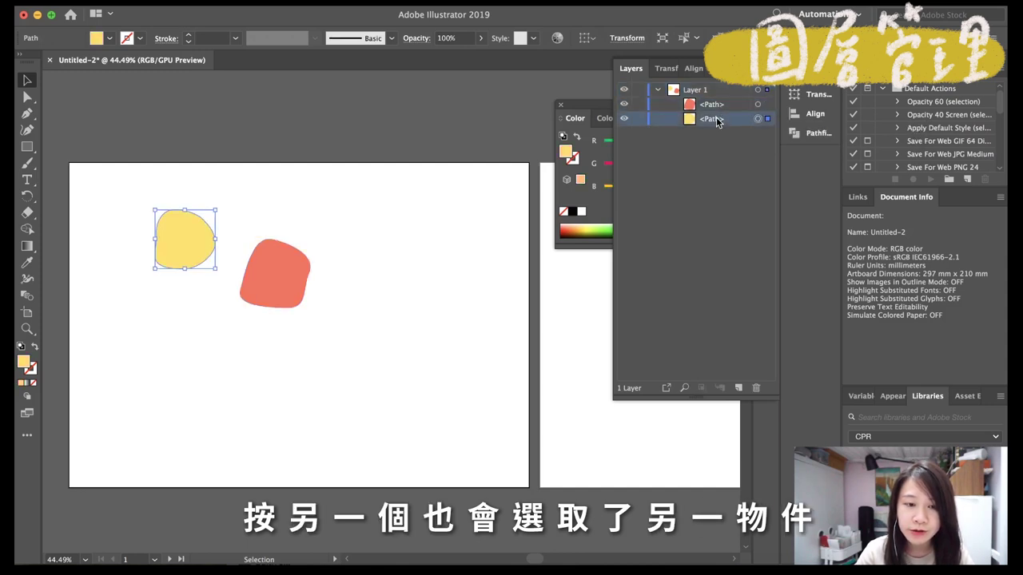
# Overlap the red blob on the yellow one and stack it beneath the yellow path.
pyautogui.moveTo(268, 279); pyautogui.dragTo(214, 247)
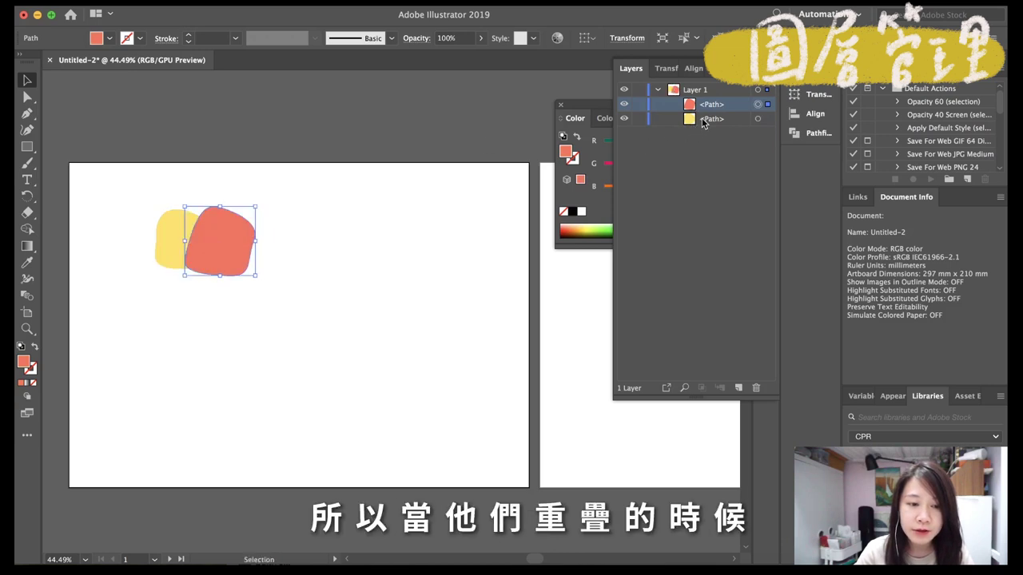
pyautogui.moveTo(711, 106); pyautogui.dragTo(707, 124)
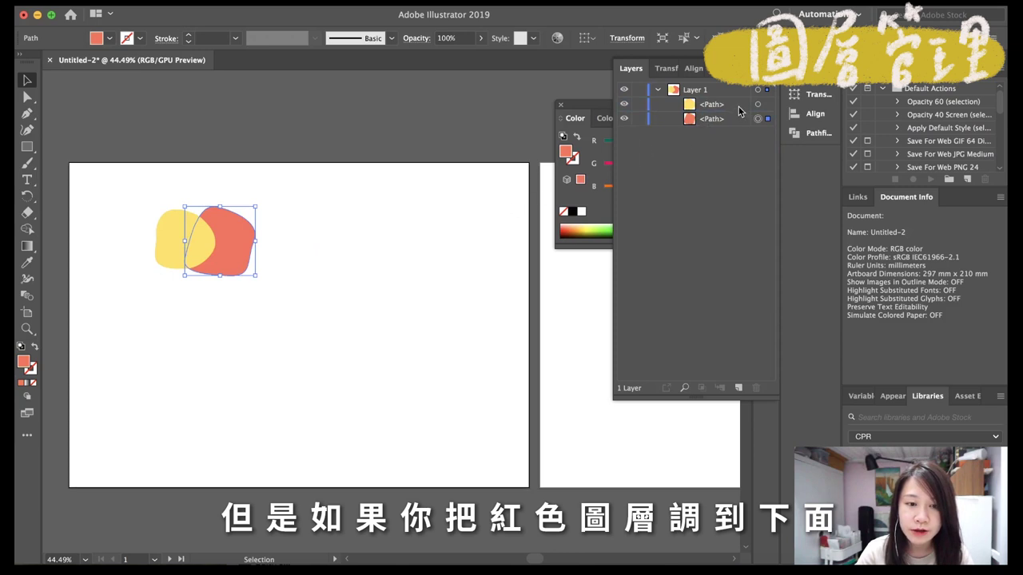
pyautogui.click(302, 255)
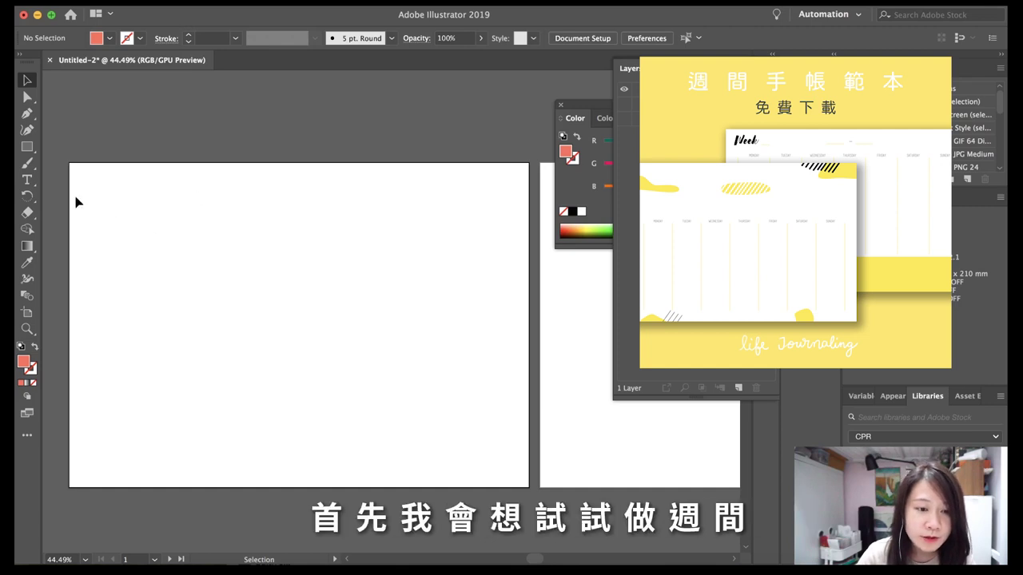
# Shift the outlined guide rectangle slightly right and down, then deselect it.
pyautogui.click(32, 148)
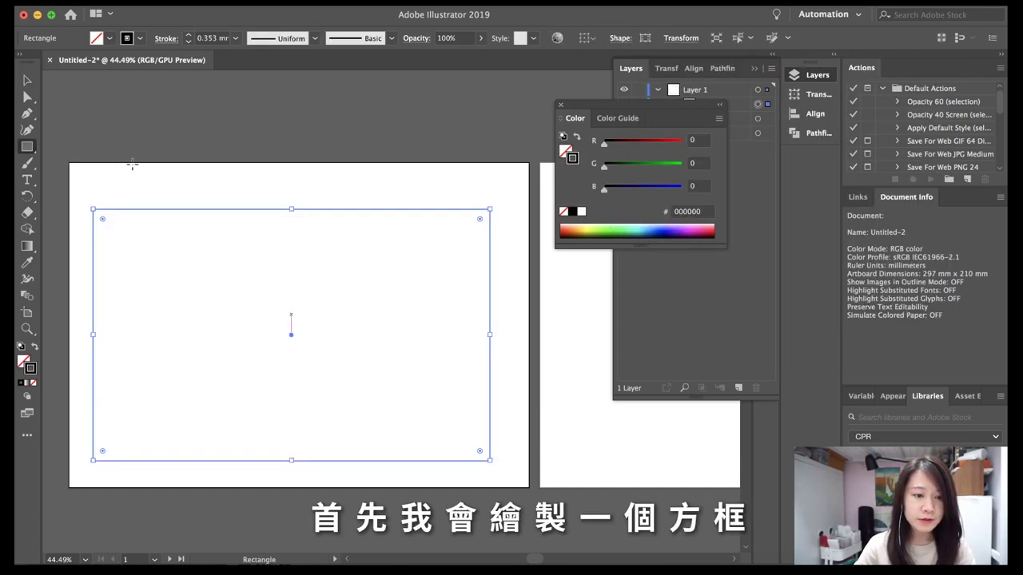
pyautogui.press('v')
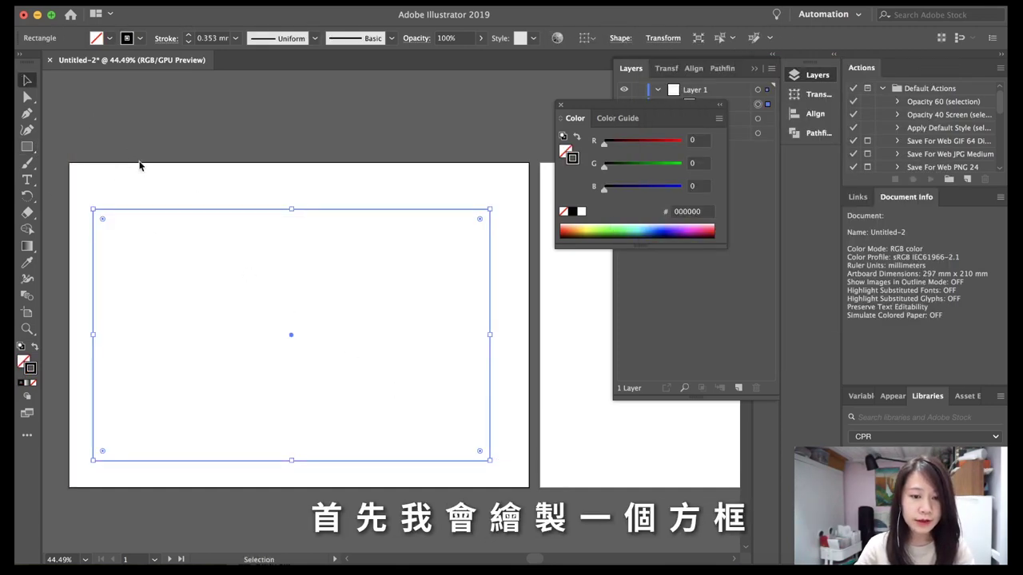
pyautogui.click(165, 214)
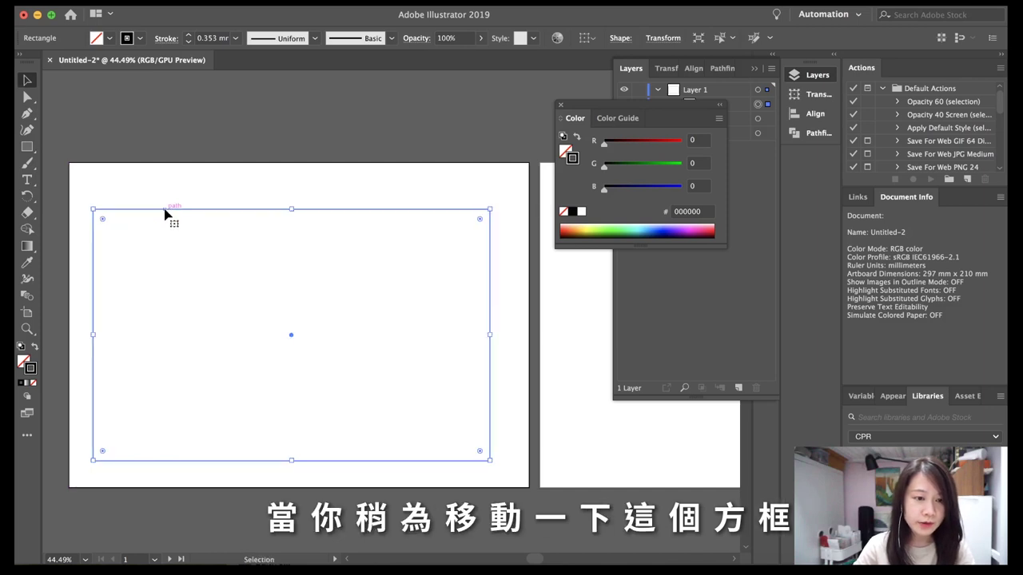
pyautogui.moveTo(165, 214)
pyautogui.mouseDown()
pyautogui.moveTo(181, 224)
pyautogui.moveTo(172, 210)
pyautogui.moveTo(200, 214)
pyautogui.moveTo(200, 224)
pyautogui.mouseUp()
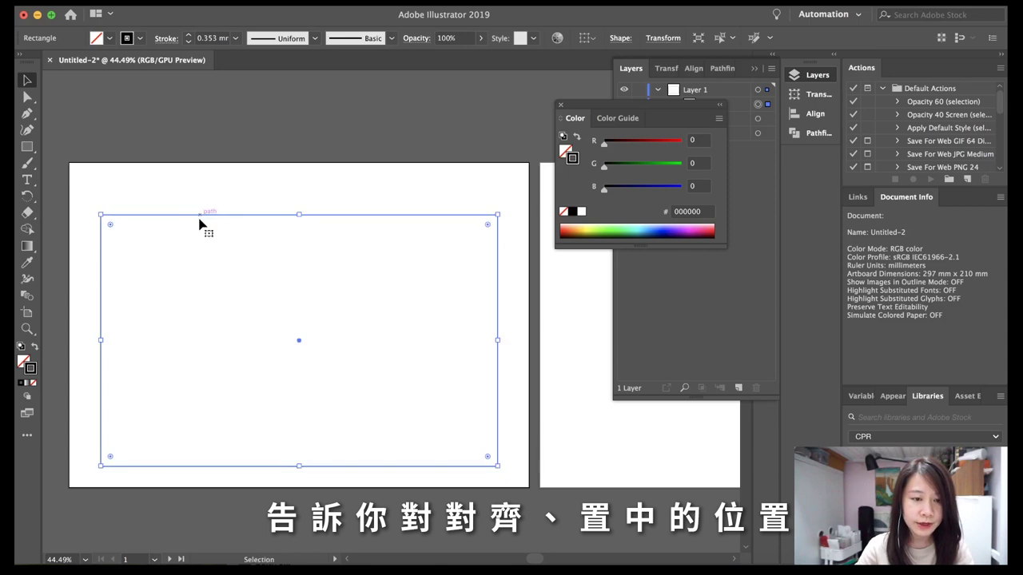
pyautogui.click(204, 263)
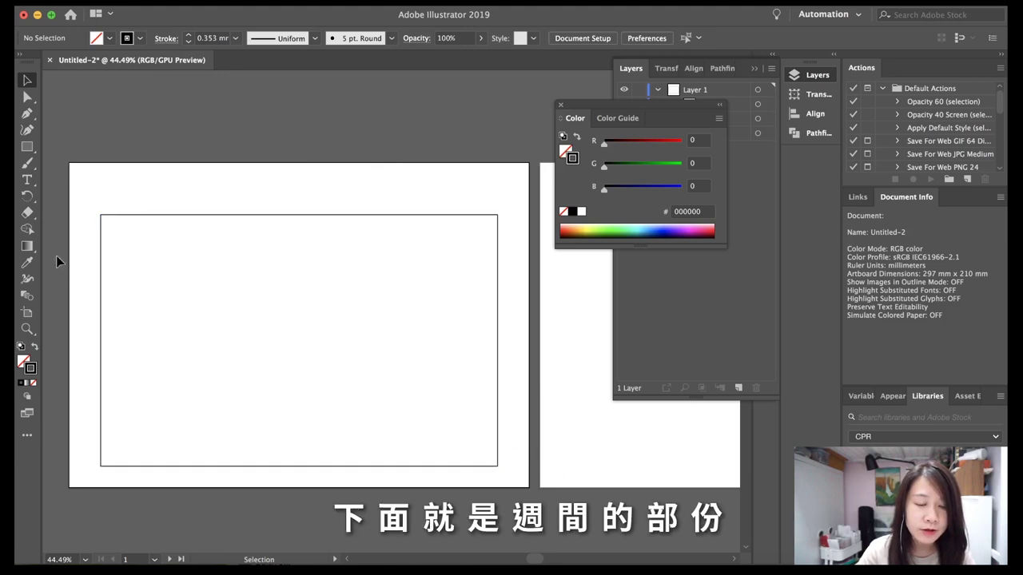
pyautogui.click(27, 147)
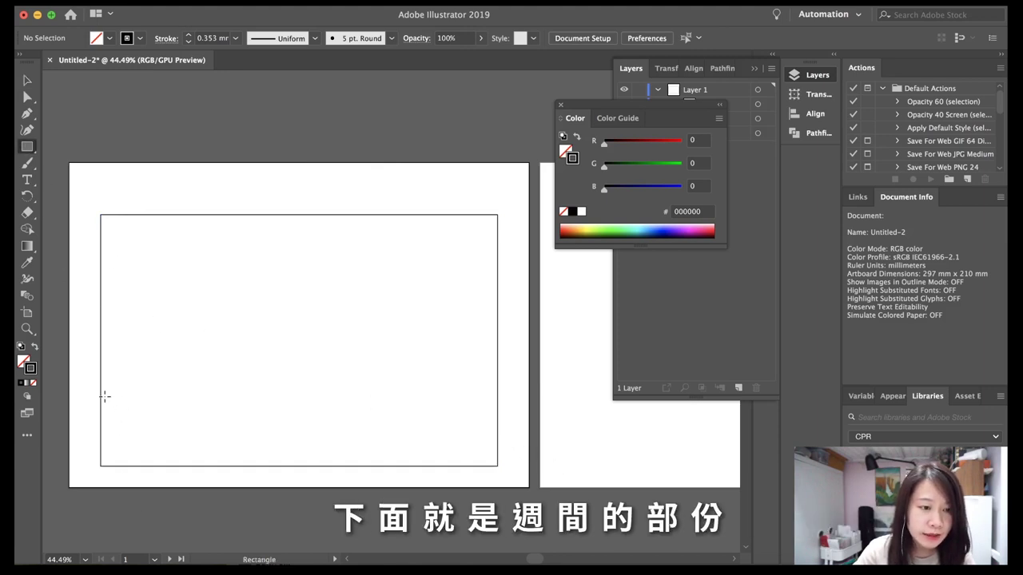
# Draw a strip along the frame's bottom with FFE45C yellow fill and no stroke.
pyautogui.moveTo(101, 396); pyautogui.dragTo(497, 466)
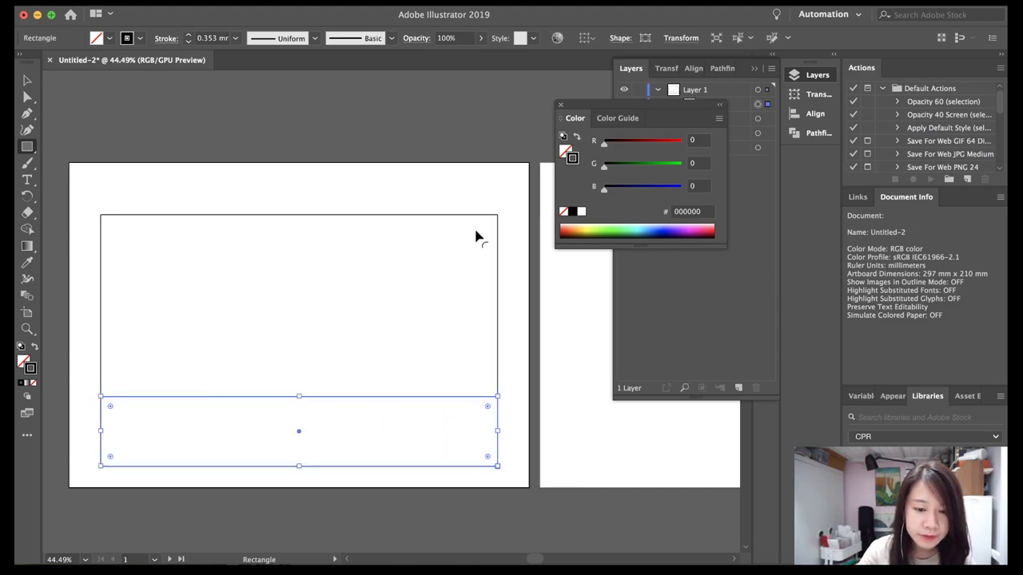
pyautogui.click(565, 151)
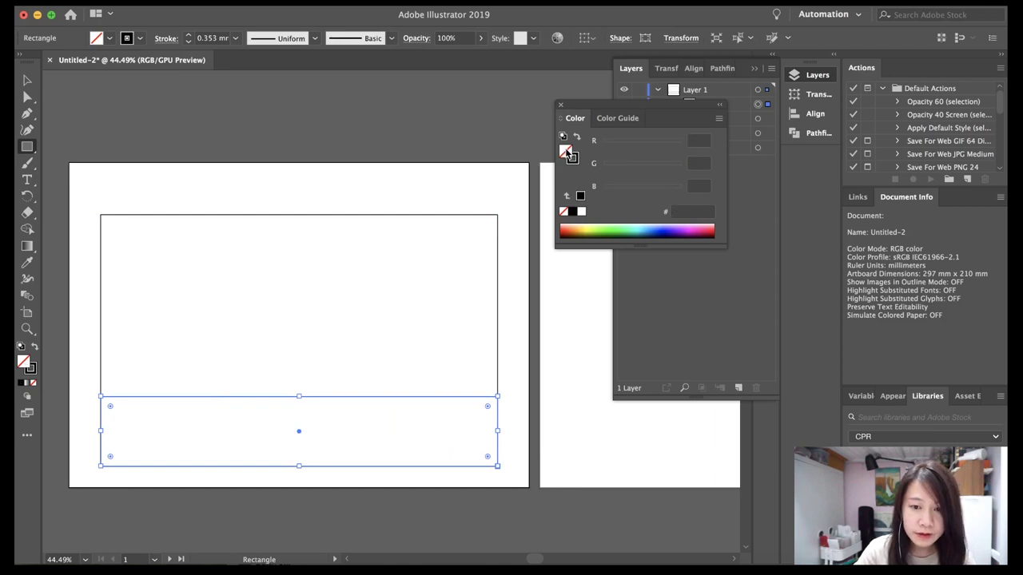
pyautogui.click(583, 227)
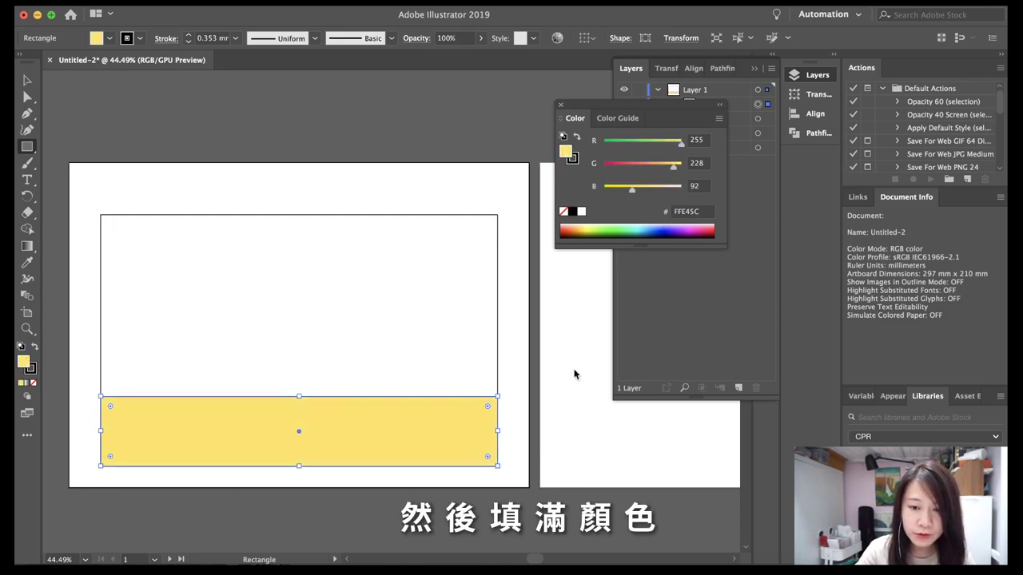
pyautogui.click(574, 159)
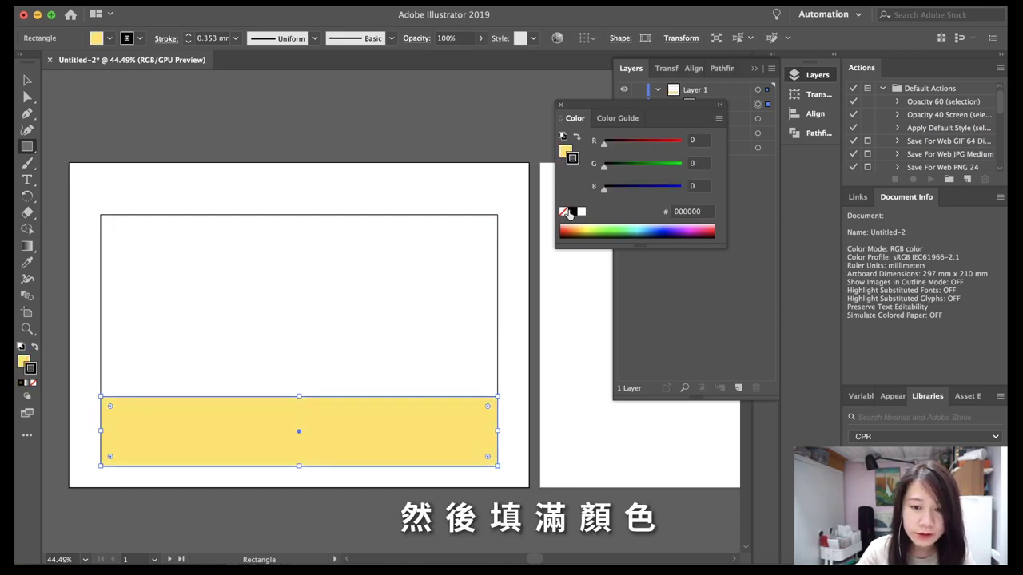
pyautogui.click(563, 212)
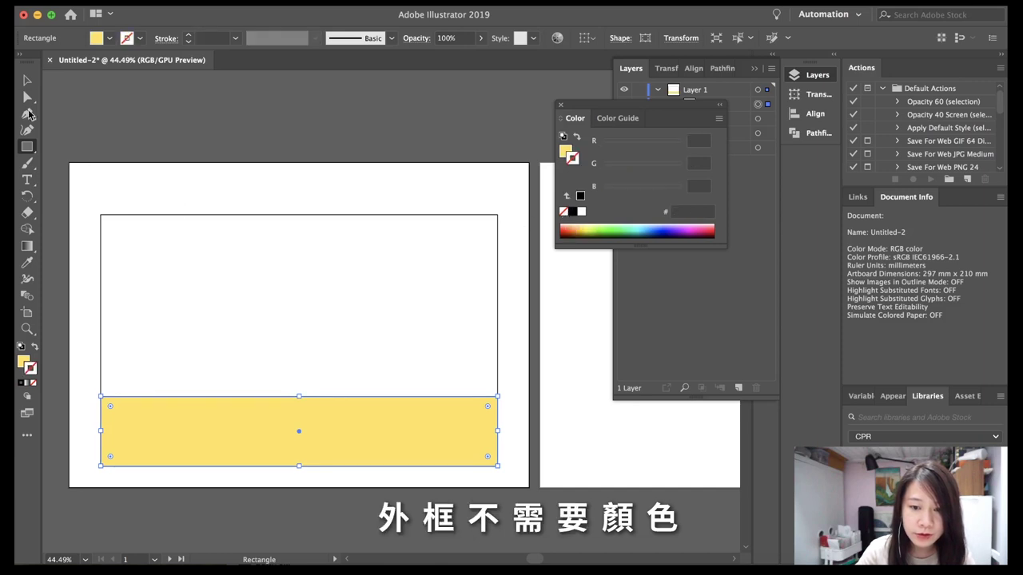
pyautogui.click(31, 83)
pyautogui.click(289, 160)
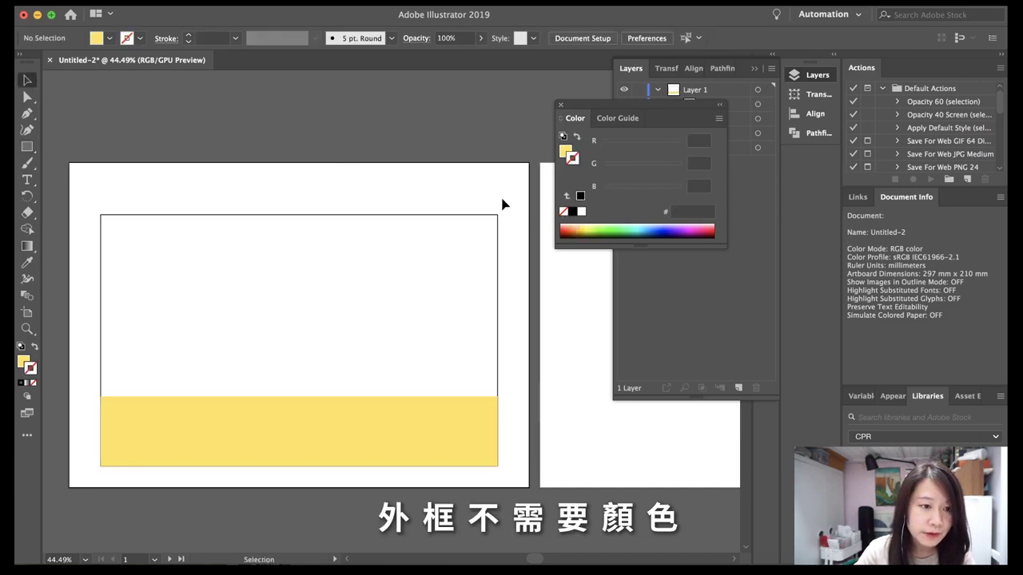
pyautogui.click(175, 218)
pyautogui.click(182, 184)
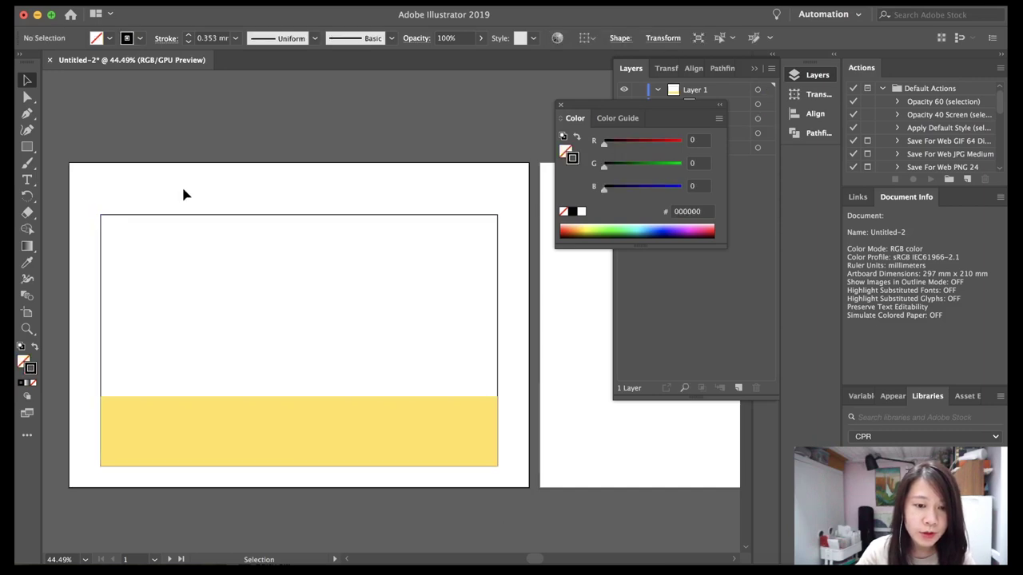
# Draw two vertical lines from the frame's top edge to its bottom edge.
pyautogui.press('l')
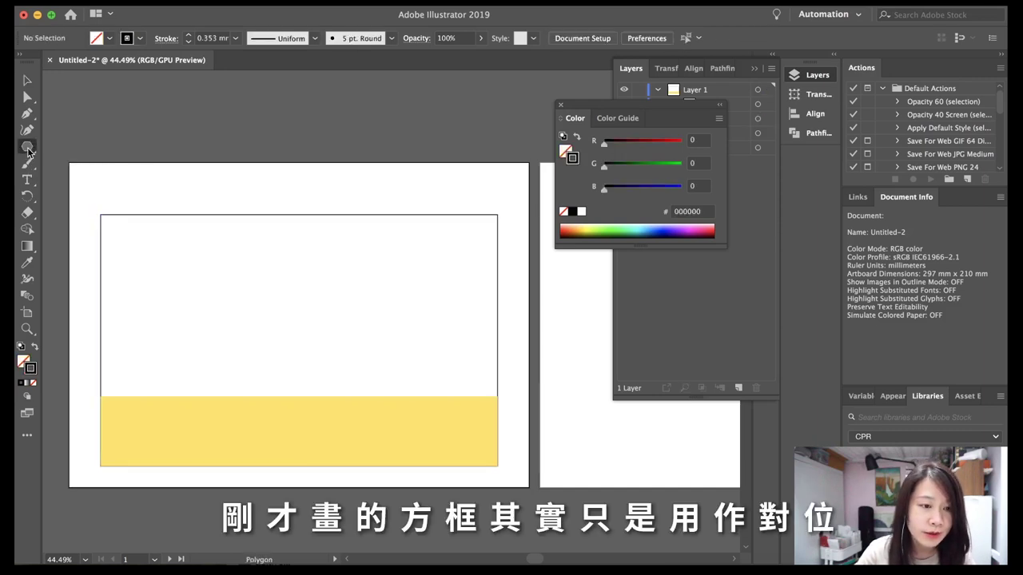
pyautogui.click(28, 149)
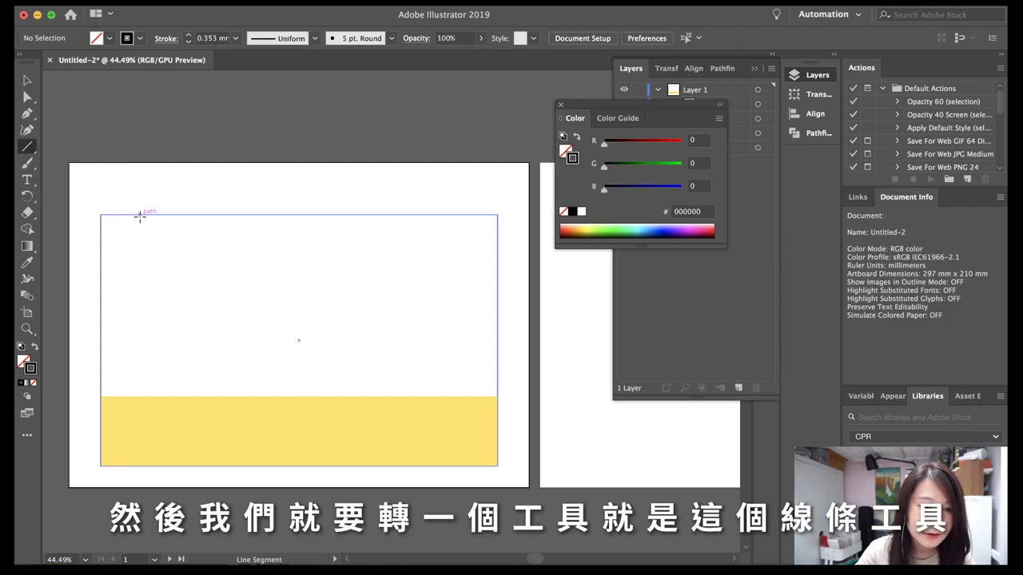
pyautogui.moveTo(142, 215); pyautogui.dragTo(138, 464)
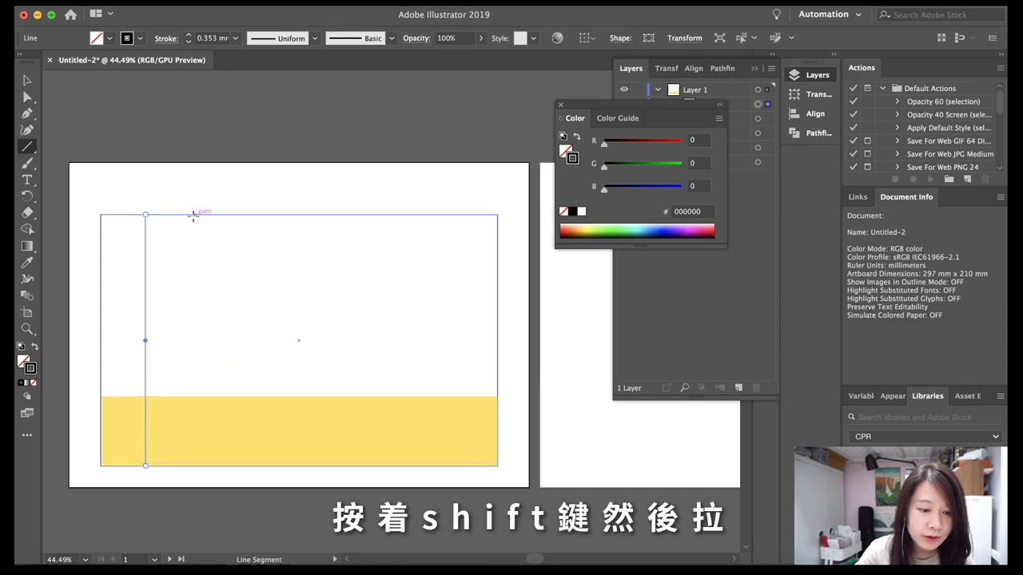
pyautogui.moveTo(193, 215); pyautogui.dragTo(200, 465)
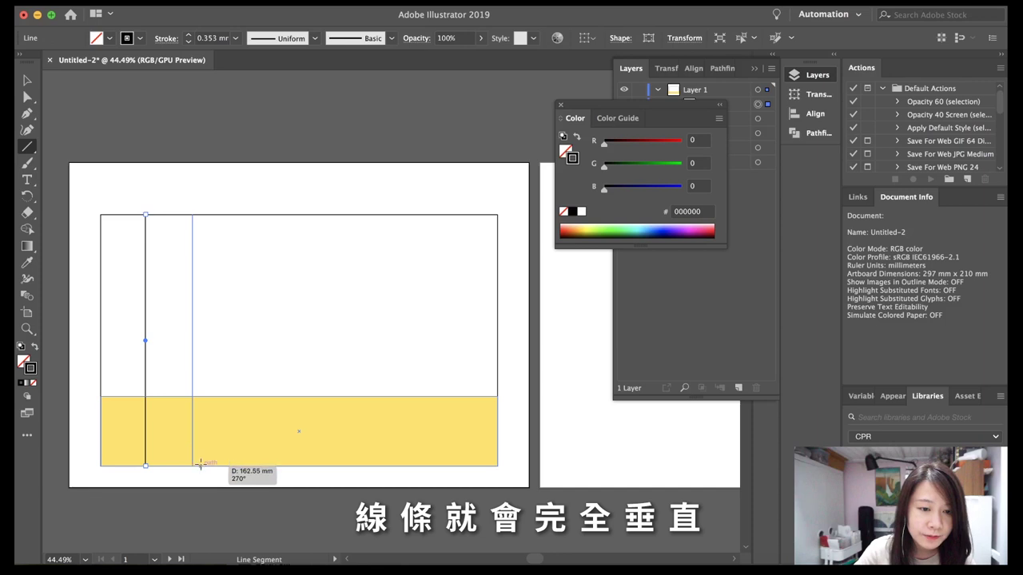
# Copy the vertical lines across the frame, including onto its right and left edges.
pyautogui.click(28, 81)
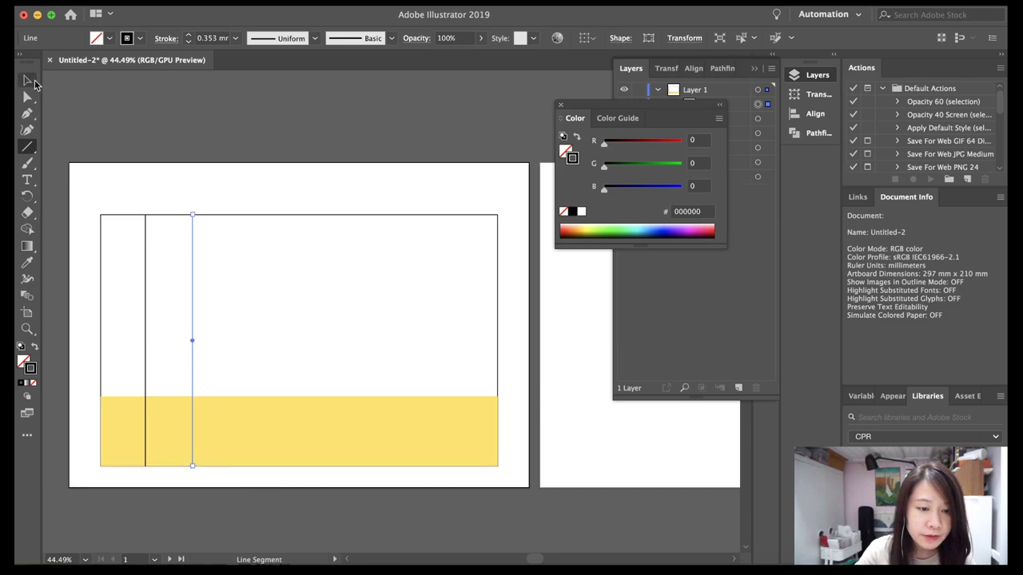
pyautogui.moveTo(213, 264)
pyautogui.mouseDown()
pyautogui.moveTo(139, 276)
pyautogui.moveTo(214, 276)
pyautogui.mouseUp()
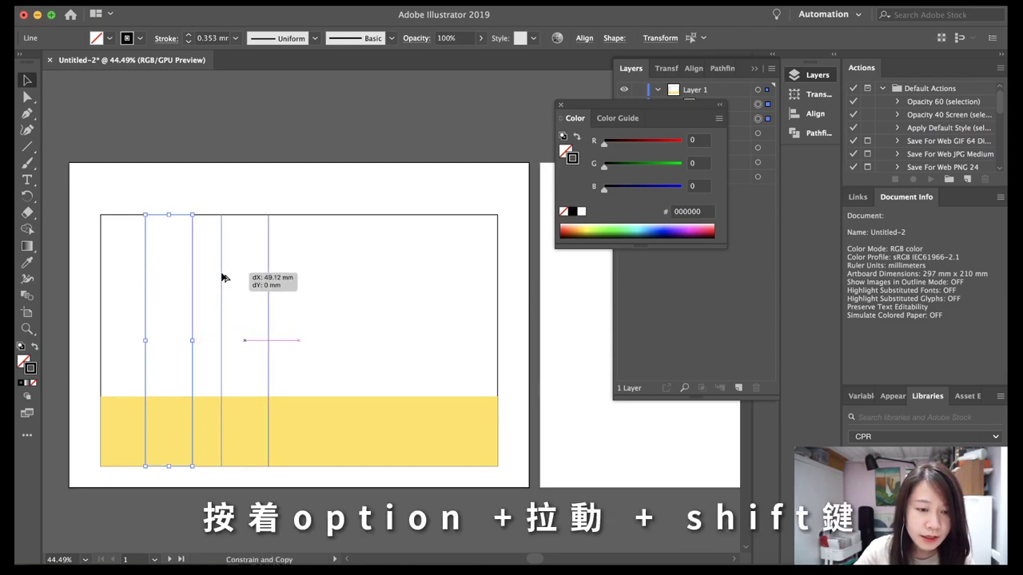
pyautogui.moveTo(213, 276); pyautogui.dragTo(237, 280)
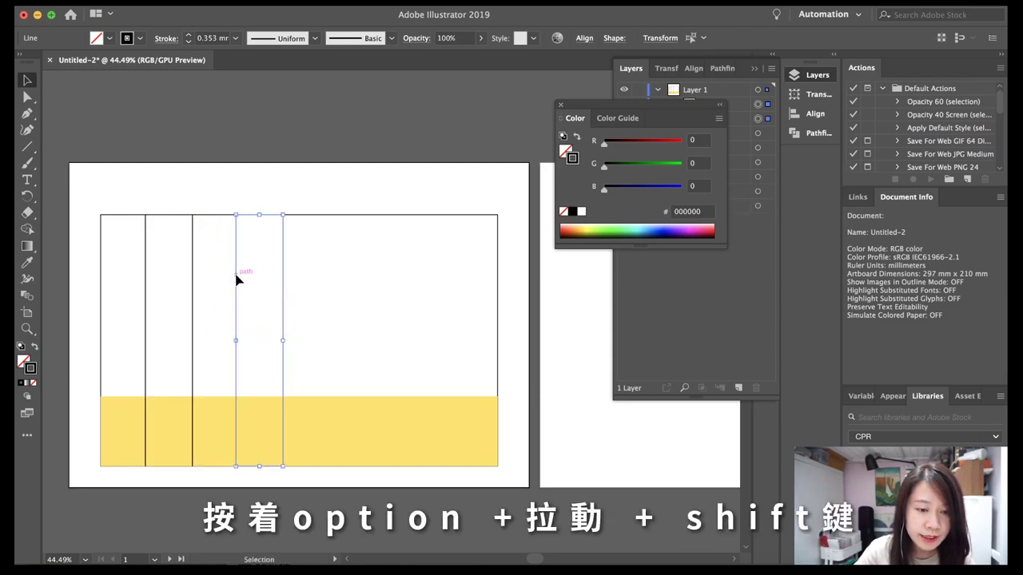
pyautogui.moveTo(356, 257)
pyautogui.mouseDown()
pyautogui.moveTo(236, 273)
pyautogui.moveTo(336, 275)
pyautogui.mouseUp()
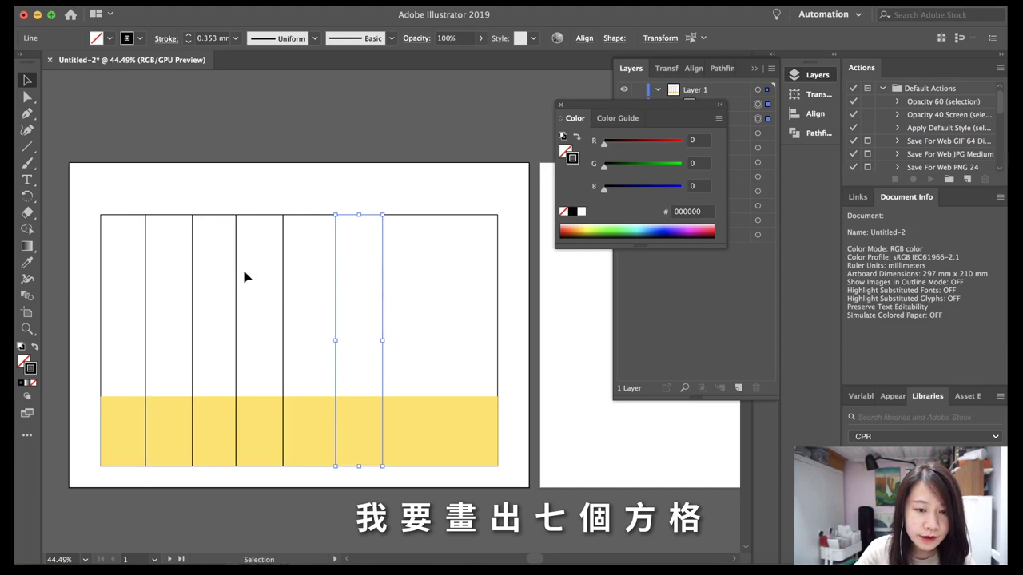
pyautogui.click(449, 301)
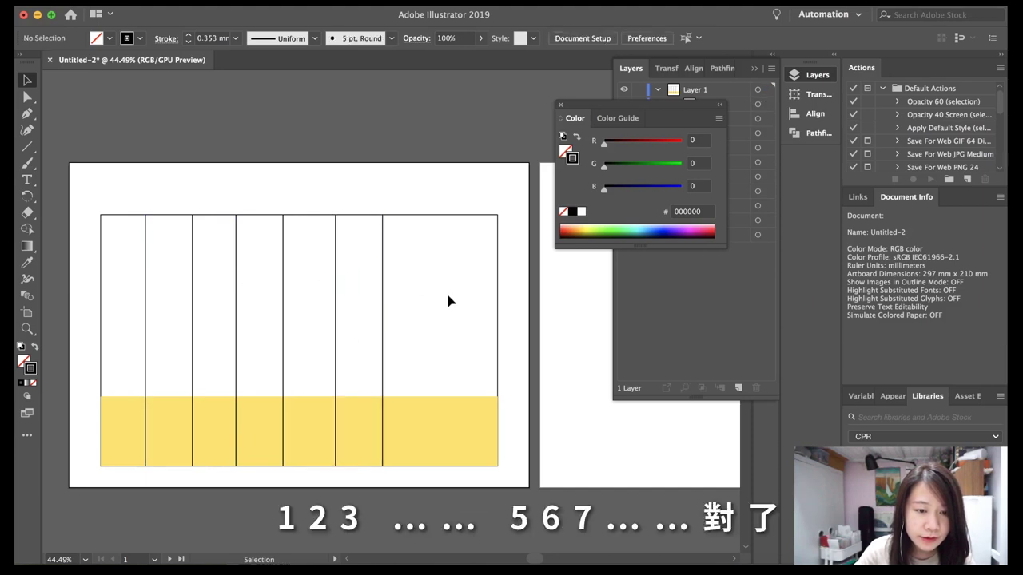
pyautogui.moveTo(408, 274); pyautogui.dragTo(498, 275)
pyautogui.moveTo(382, 288); pyautogui.dragTo(103, 286)
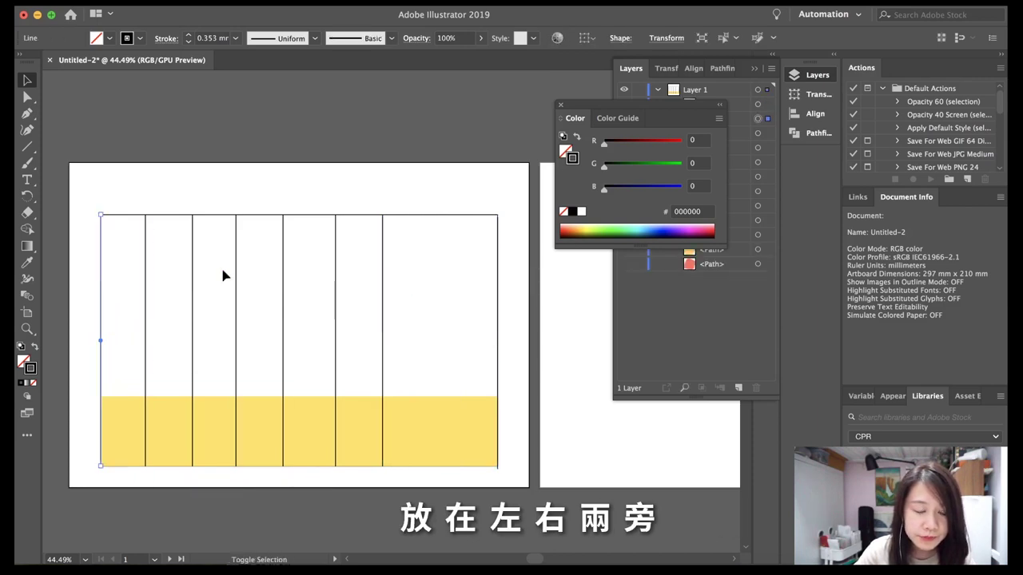
# Keep only the eight vertical lines selected and distribute their horizontal spacing evenly.
pyautogui.hotkey('ctrl', 'a')
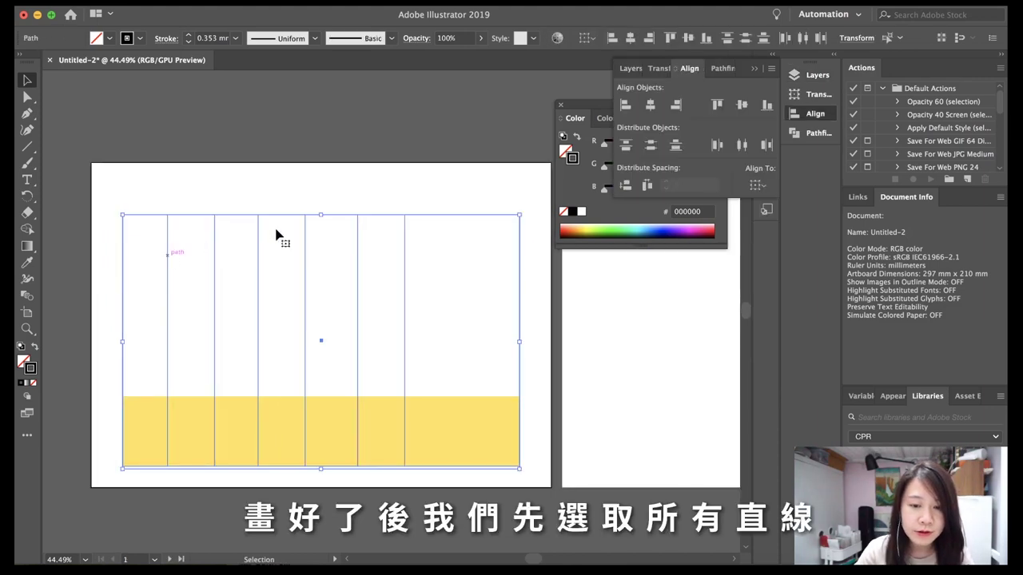
pyautogui.keyDown('shift'); pyautogui.click(495, 219); pyautogui.keyUp('shift')
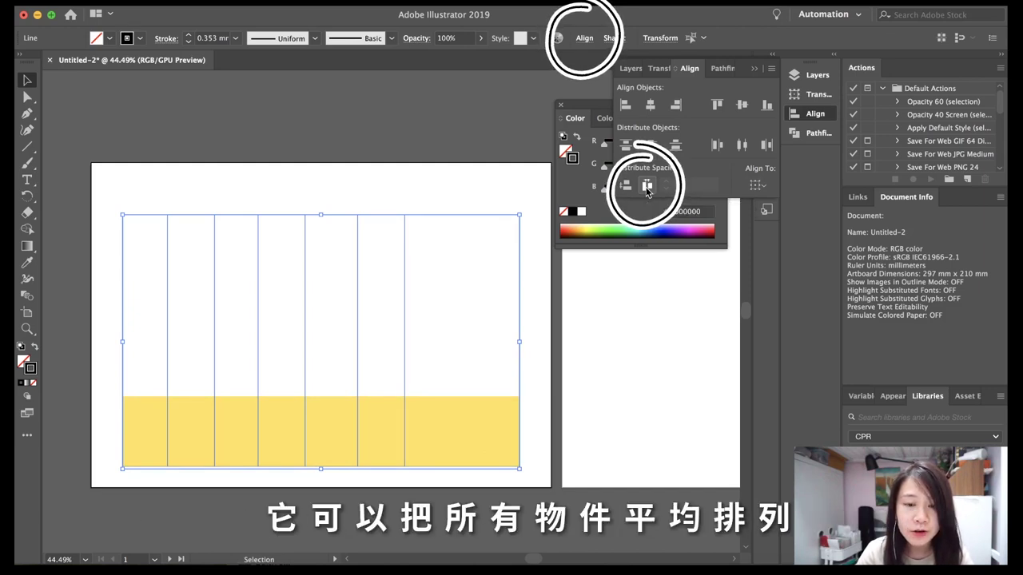
pyautogui.click(647, 188)
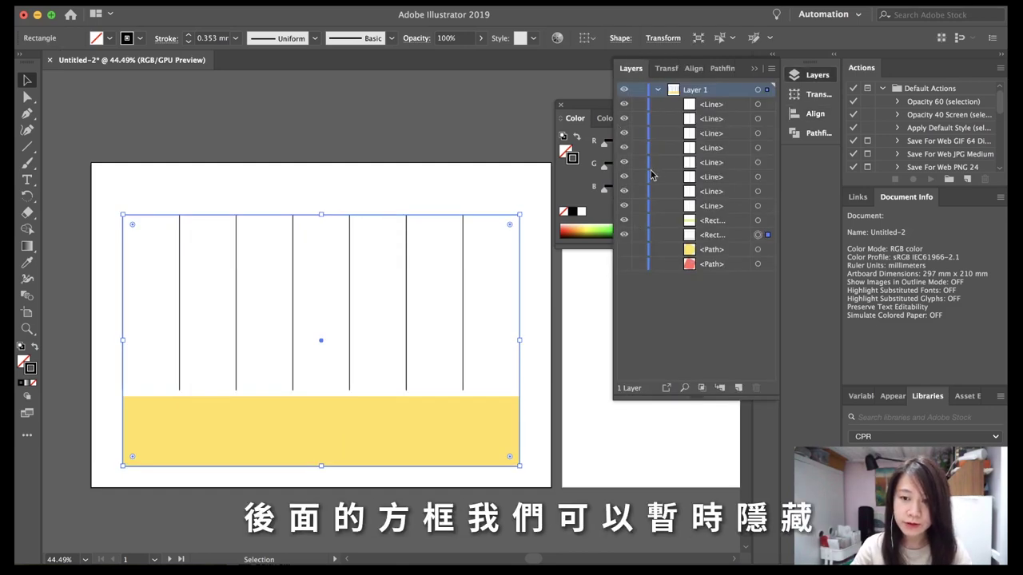
# Hide the frame rectangle and copy the six middle vertical lines down over the yellow strip.
pyautogui.click(624, 235)
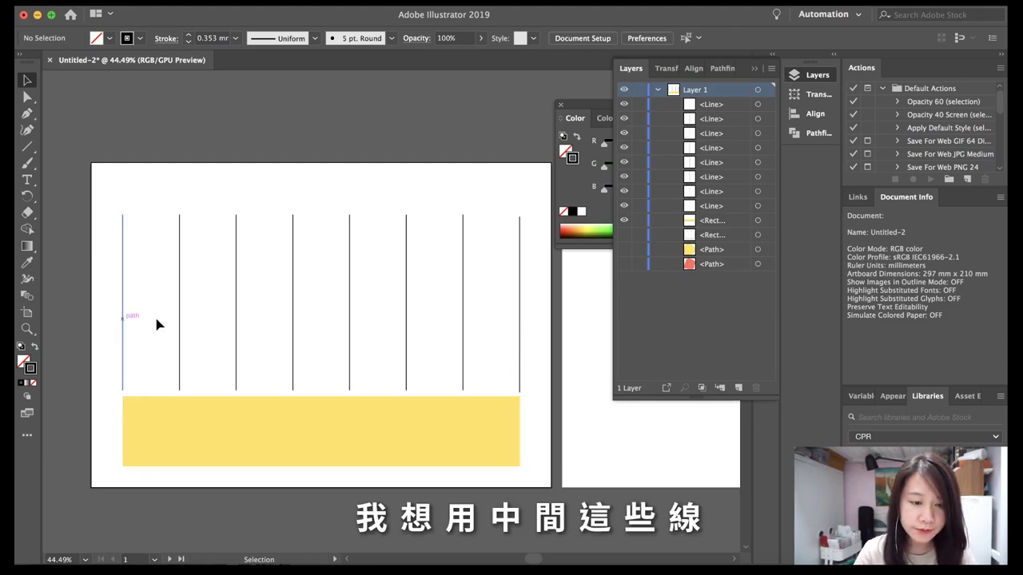
pyautogui.moveTo(168, 199); pyautogui.dragTo(473, 332)
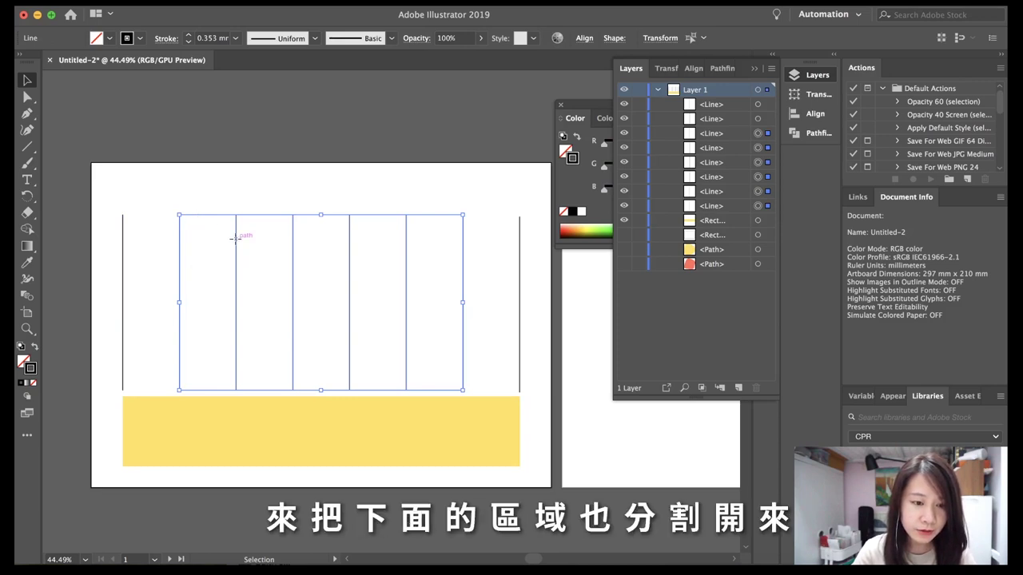
pyautogui.moveTo(234, 238)
pyautogui.mouseDown()
pyautogui.moveTo(215, 440)
pyautogui.moveTo(217, 420)
pyautogui.mouseUp()
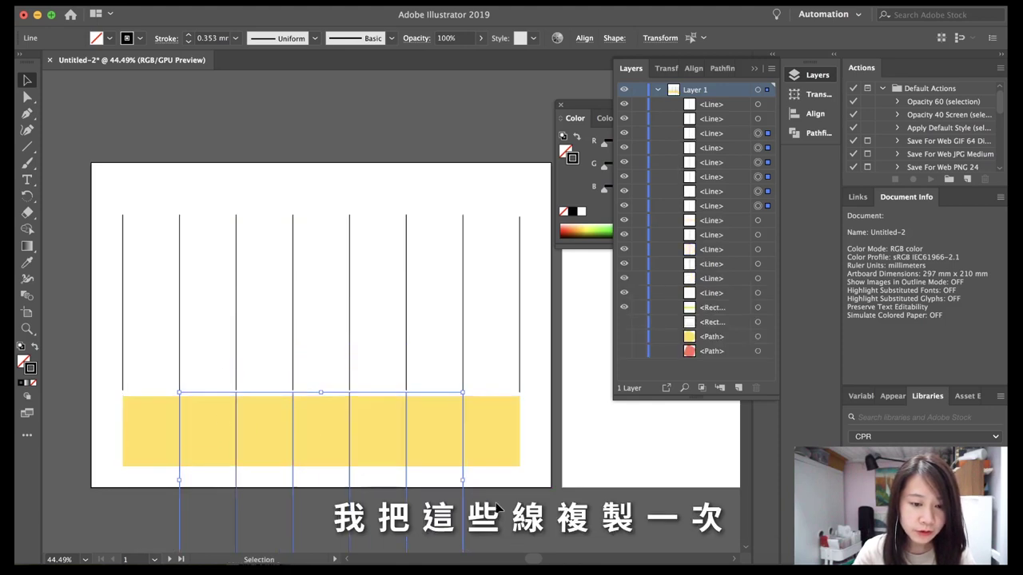
pyautogui.click(557, 543)
# Make the copied lines white so they cut the strip into seven yellow blocks.
pyautogui.click(167, 445)
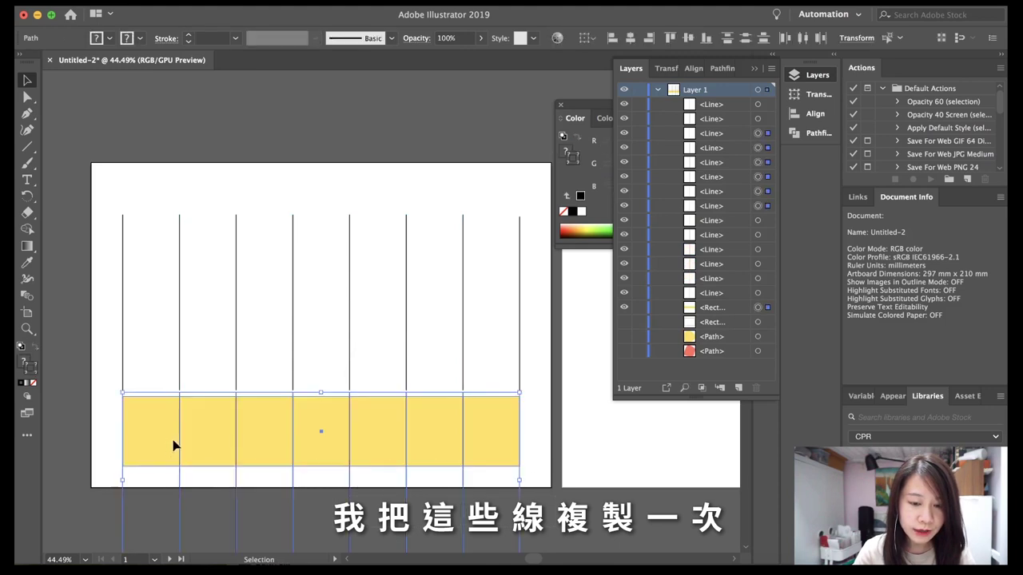
pyautogui.keyDown('shift'); pyautogui.click(164, 449); pyautogui.keyUp('shift')
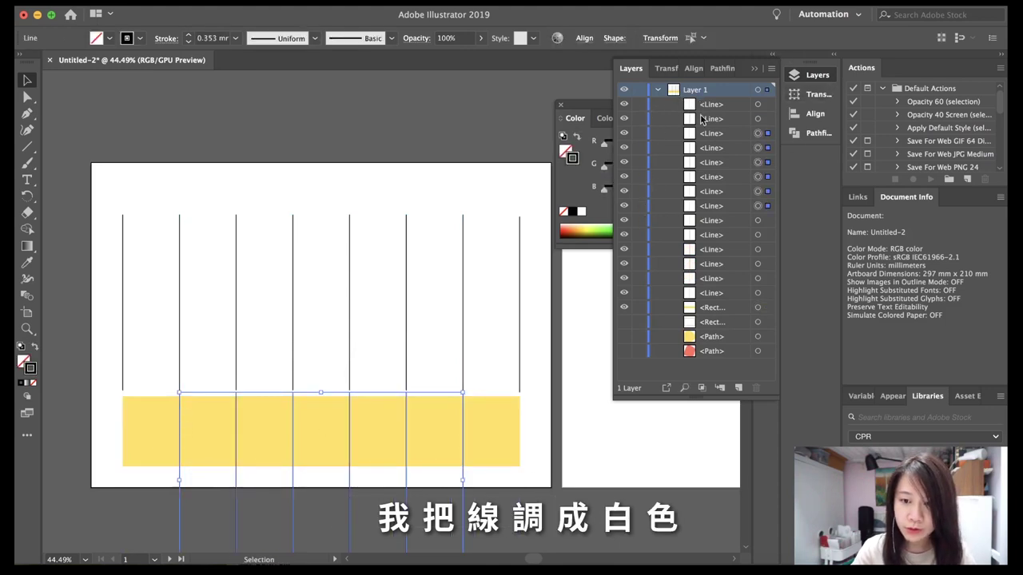
pyautogui.click(573, 159)
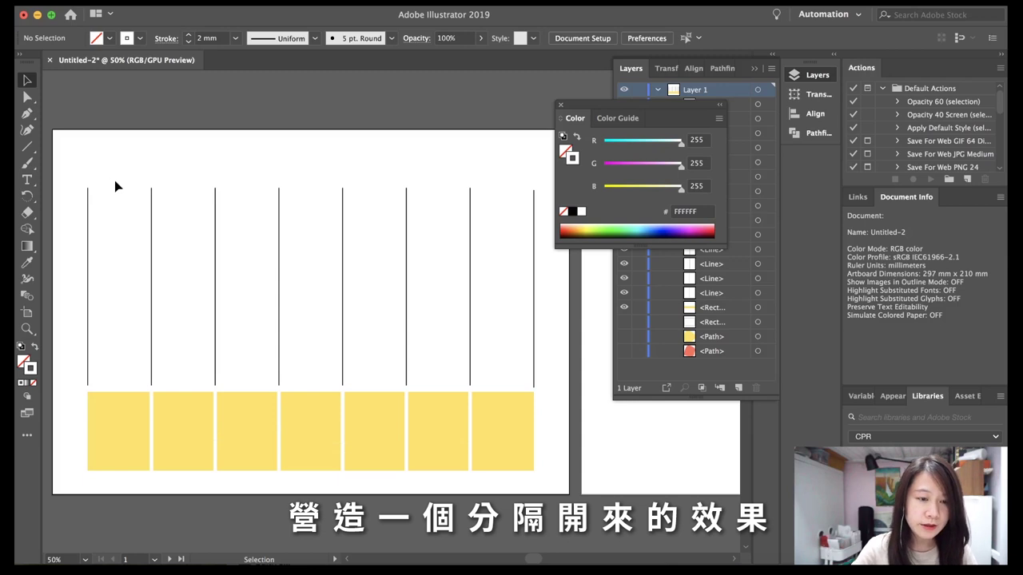
pyautogui.click(26, 179)
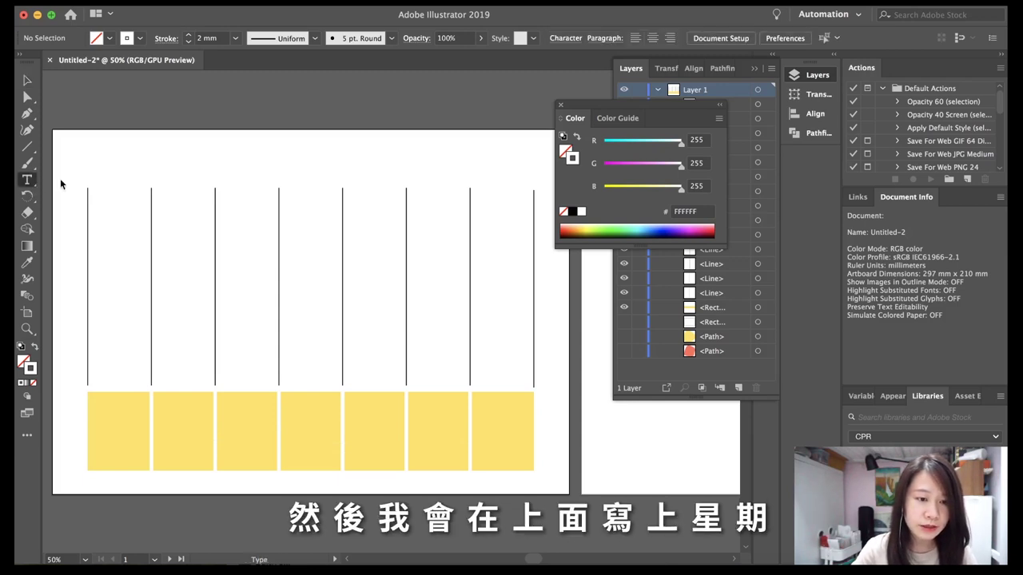
# Create a text area above the first column containing MONDAY.
pyautogui.moveTo(96, 175); pyautogui.dragTo(148, 189)
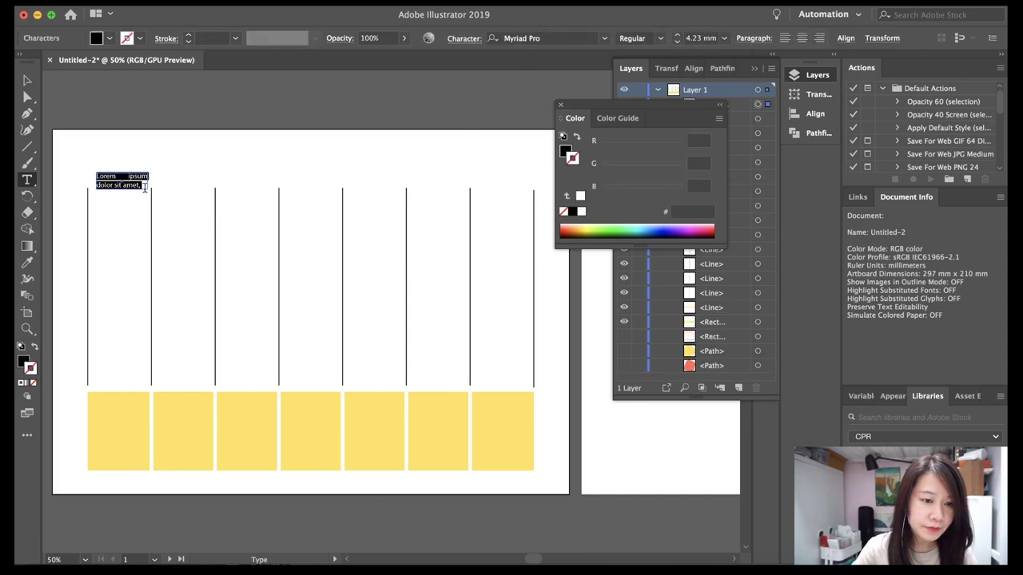
pyautogui.write('Mond')
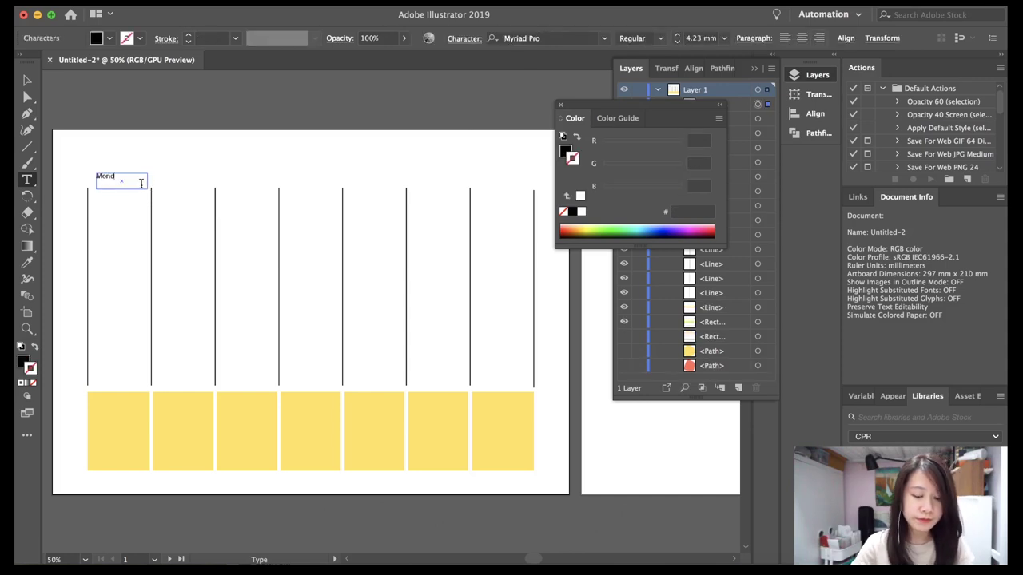
pyautogui.press('BackSpace')
pyautogui.press('BackSpace')
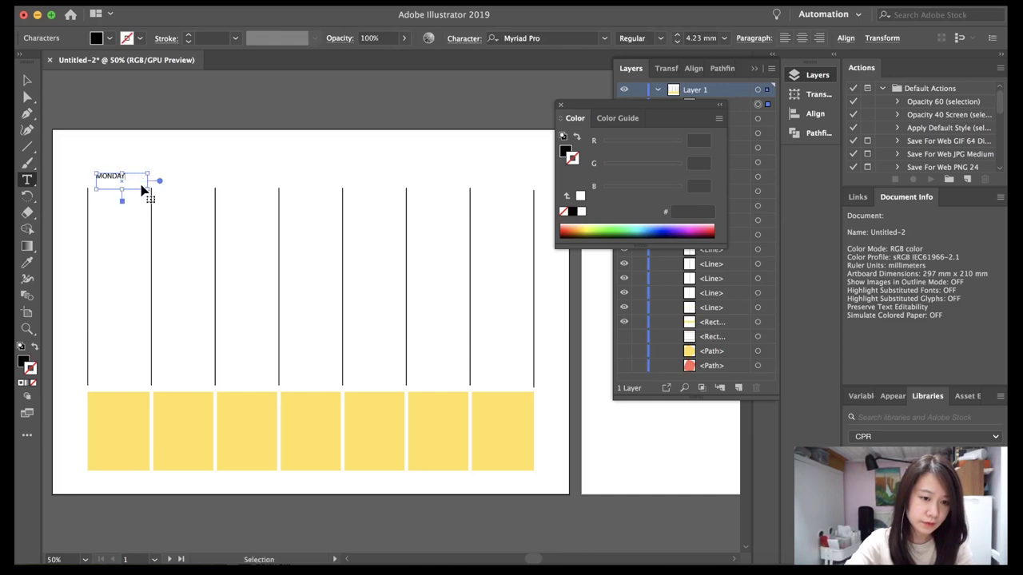
pyautogui.hotkey('ctrl', 'a')
# Set the MONDAY text to basic title font.
pyautogui.click(605, 37)
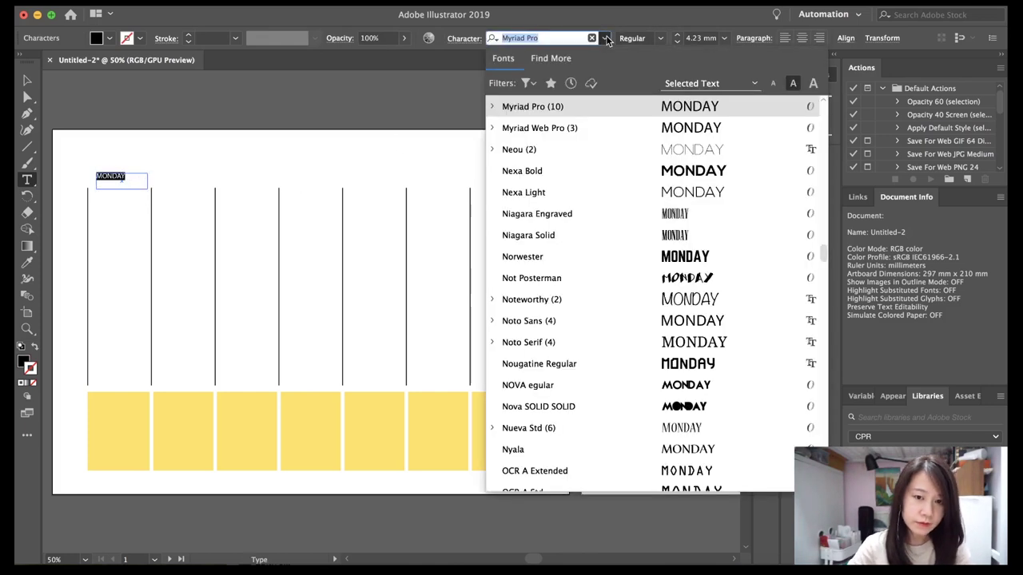
pyautogui.scroll(-5, 601, 279)
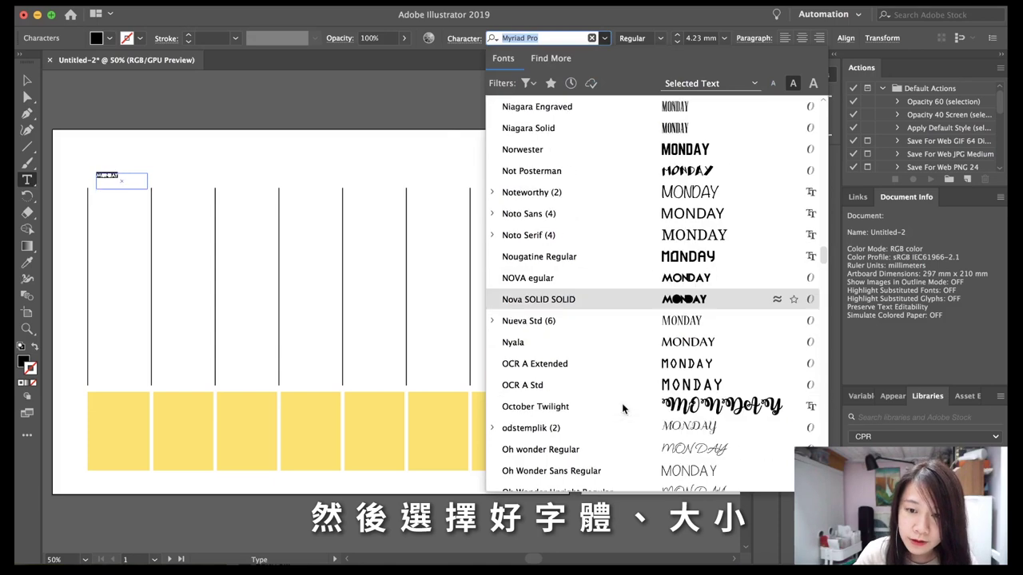
pyautogui.scroll(-10, 602, 278)
pyautogui.scroll(-1, 601, 279)
pyautogui.write('basic')
pyautogui.click(591, 107)
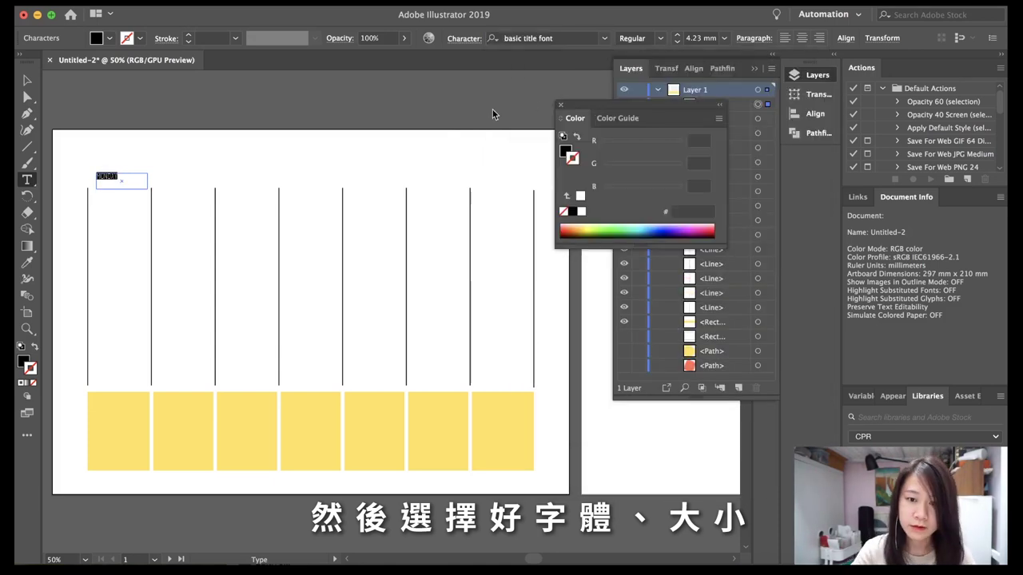
# Size MONDAY to 6 mm and centre-align it in its text box.
pyautogui.click(677, 36)
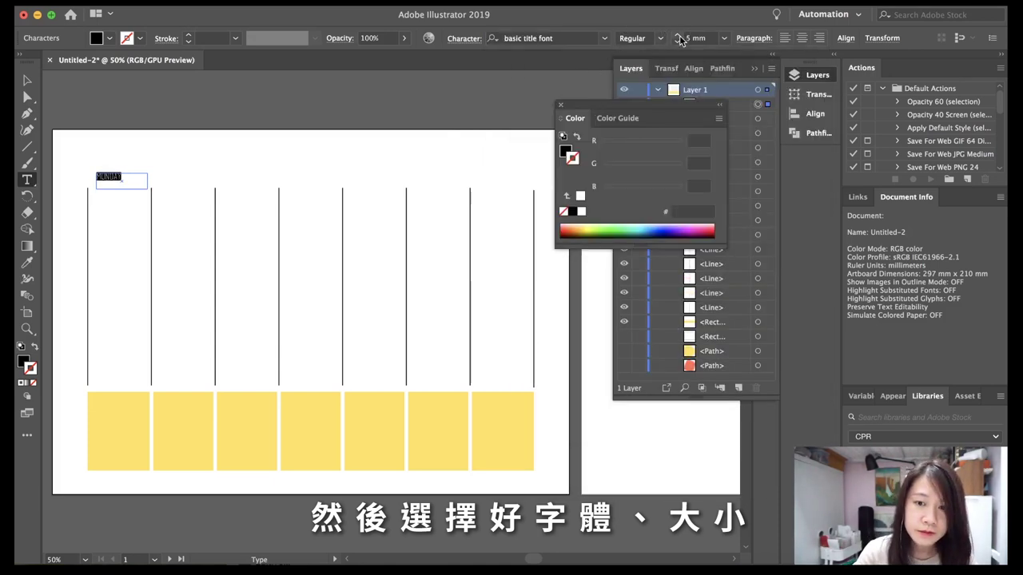
pyautogui.click(677, 43)
pyautogui.click(676, 42)
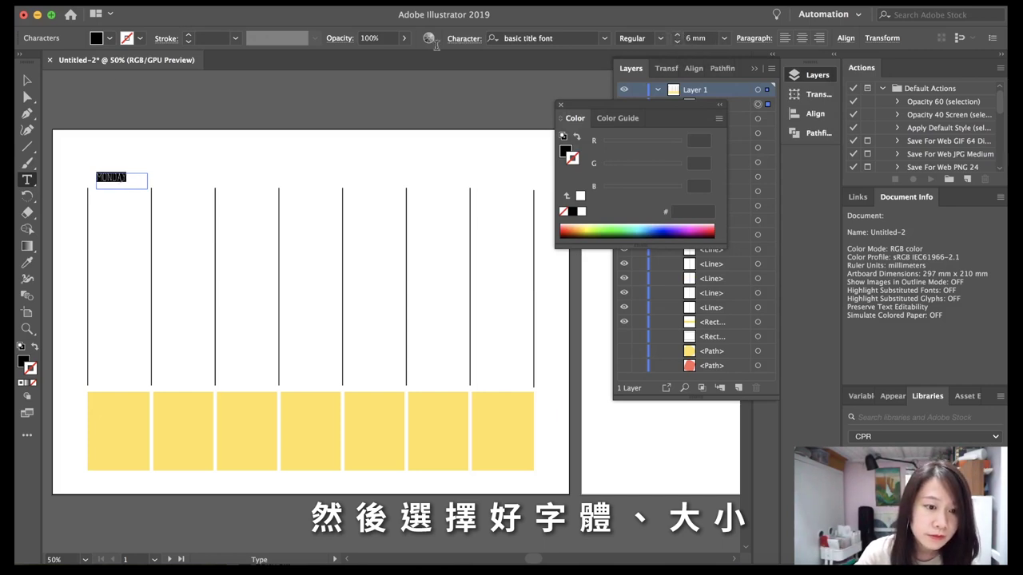
pyautogui.click(801, 38)
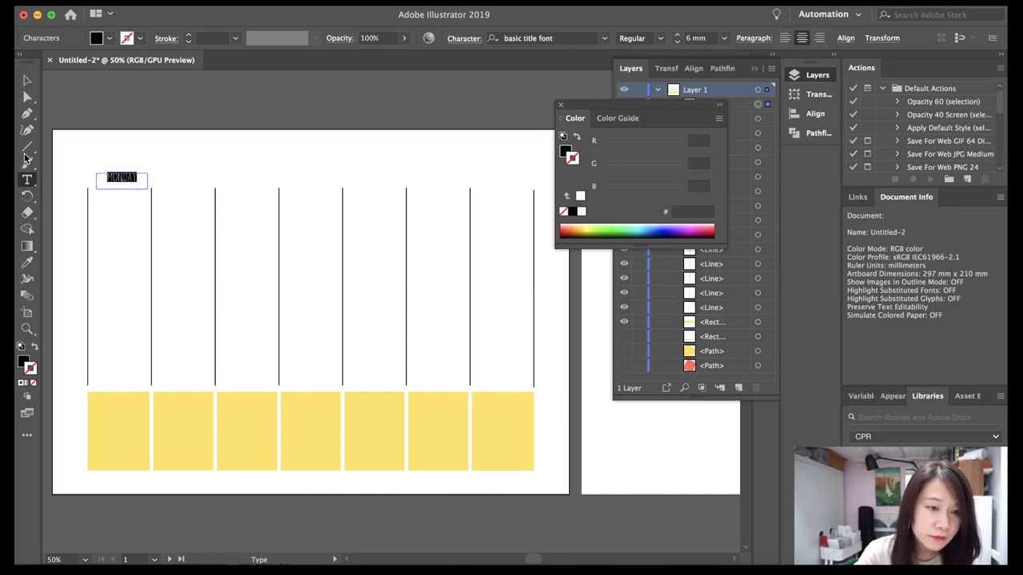
pyautogui.click(30, 77)
pyautogui.click(125, 155)
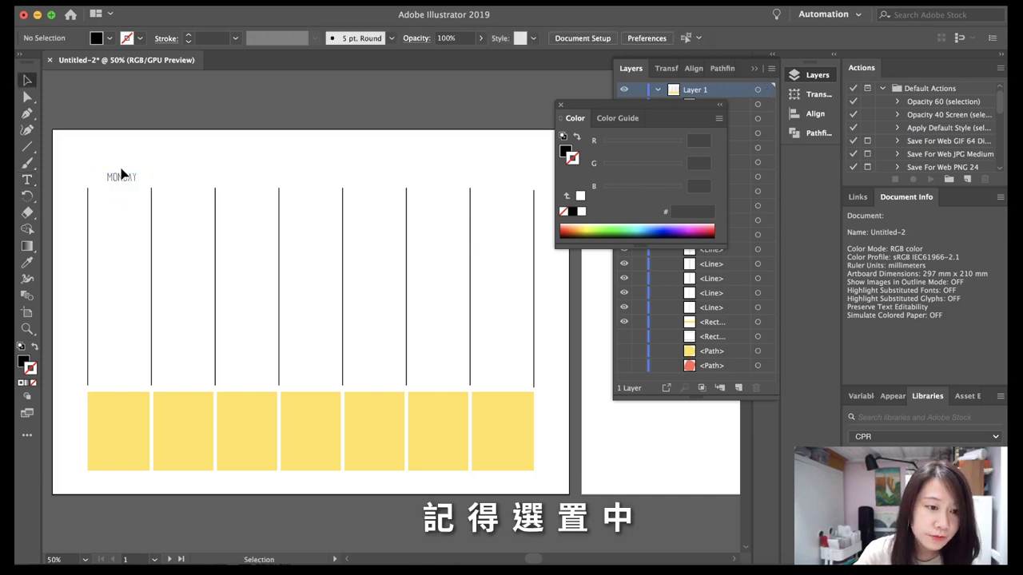
pyautogui.click(121, 179)
# Align MONDAY above the first column and Alt-drag copies over the remaining columns.
pyautogui.moveTo(120, 182); pyautogui.dragTo(119, 185)
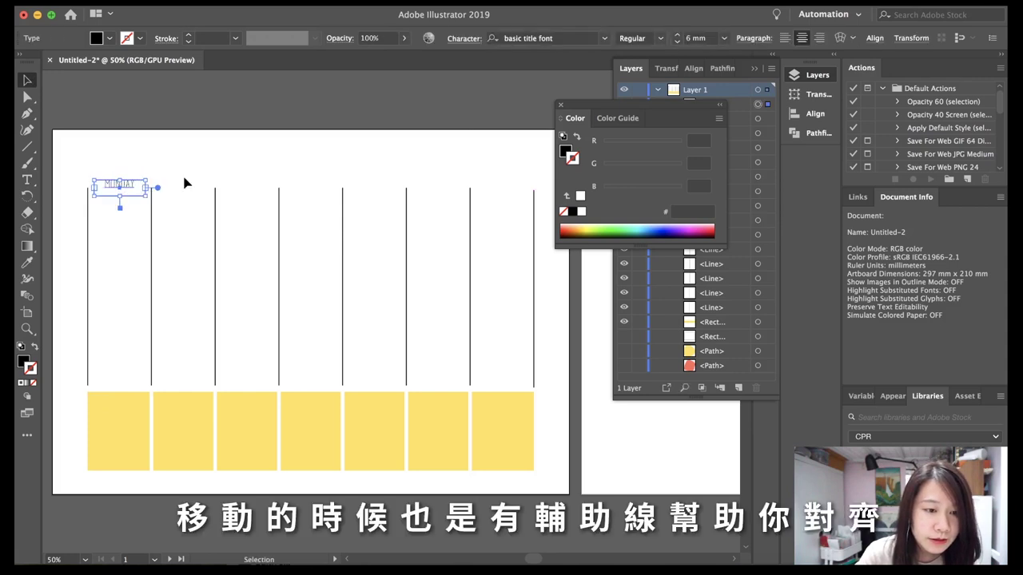
pyautogui.press('Up')
pyautogui.press('Up')
pyautogui.press('Up')
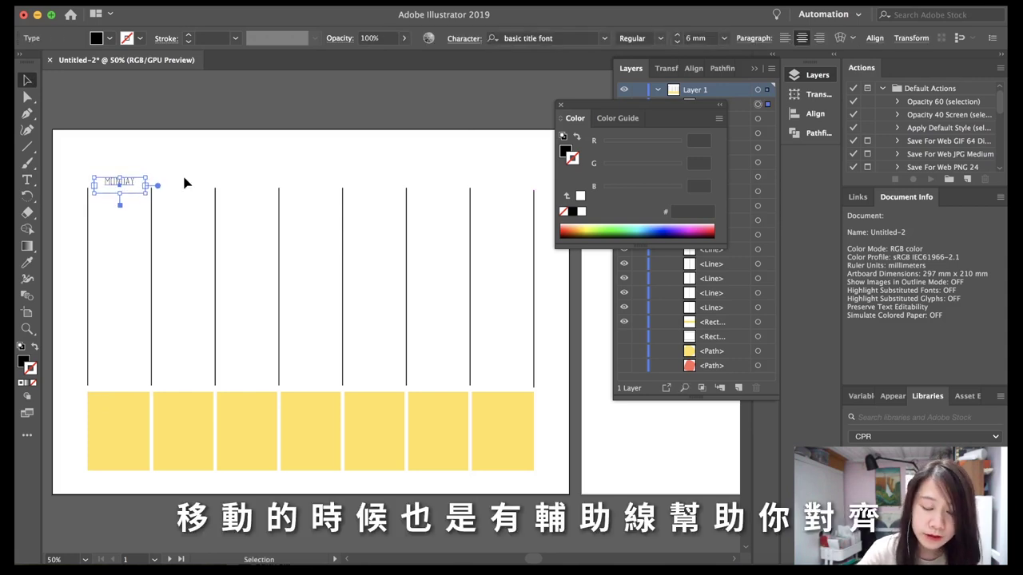
pyautogui.click(184, 184)
pyautogui.click(112, 183)
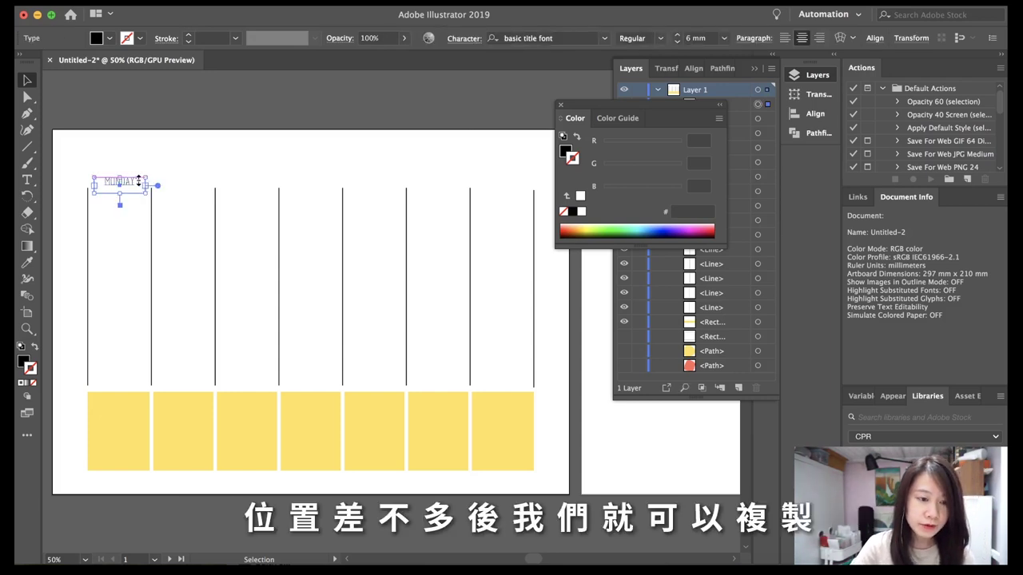
pyautogui.moveTo(112, 184); pyautogui.dragTo(174, 184)
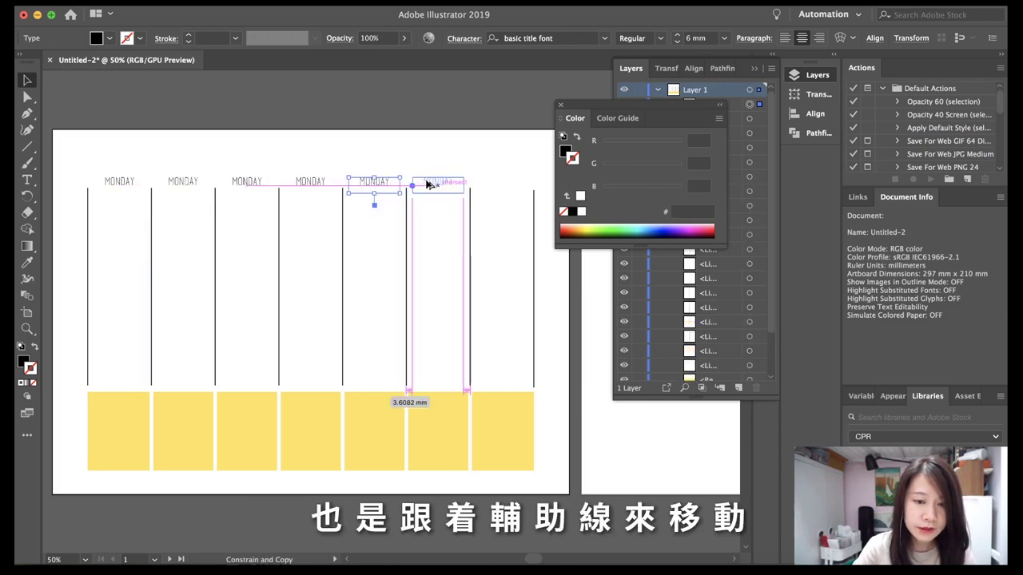
pyautogui.moveTo(428, 184); pyautogui.dragTo(490, 184)
pyautogui.click(200, 156)
# Retype the copied labels as TUESDAY through SUNDAY and nudge all labels and lines into place.
pyautogui.click(185, 185)
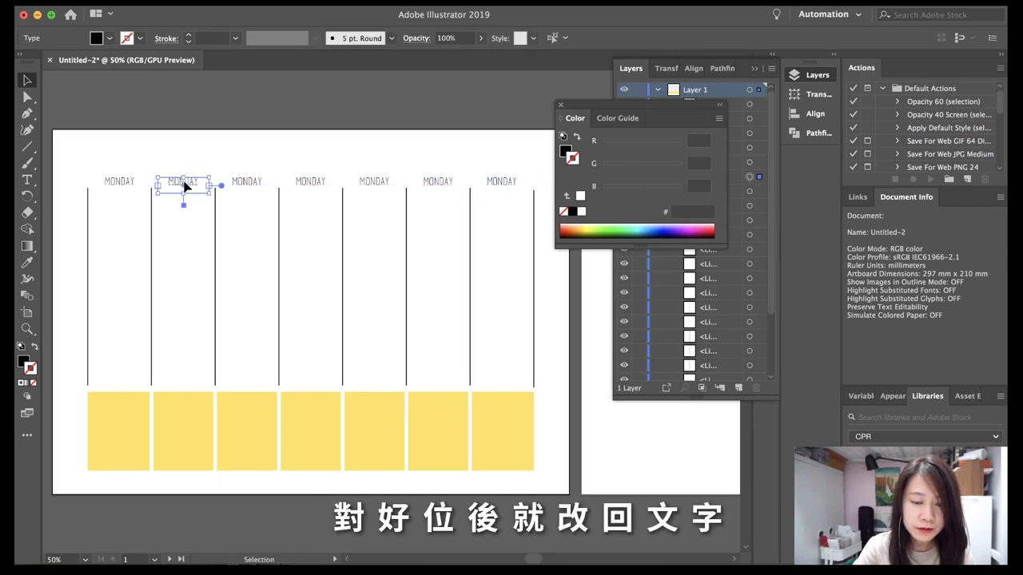
pyautogui.doubleClick(183, 184)
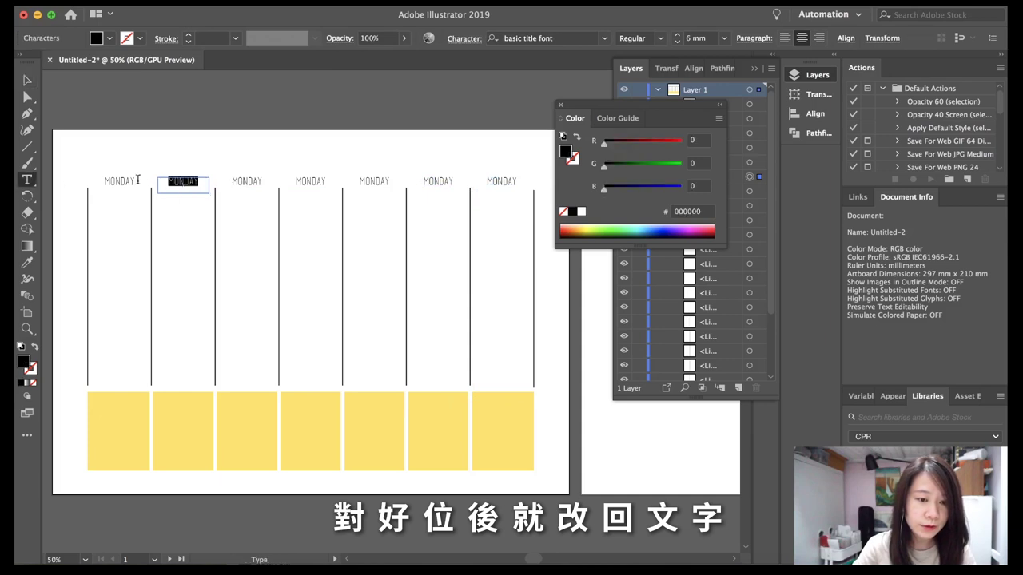
pyautogui.click(189, 181)
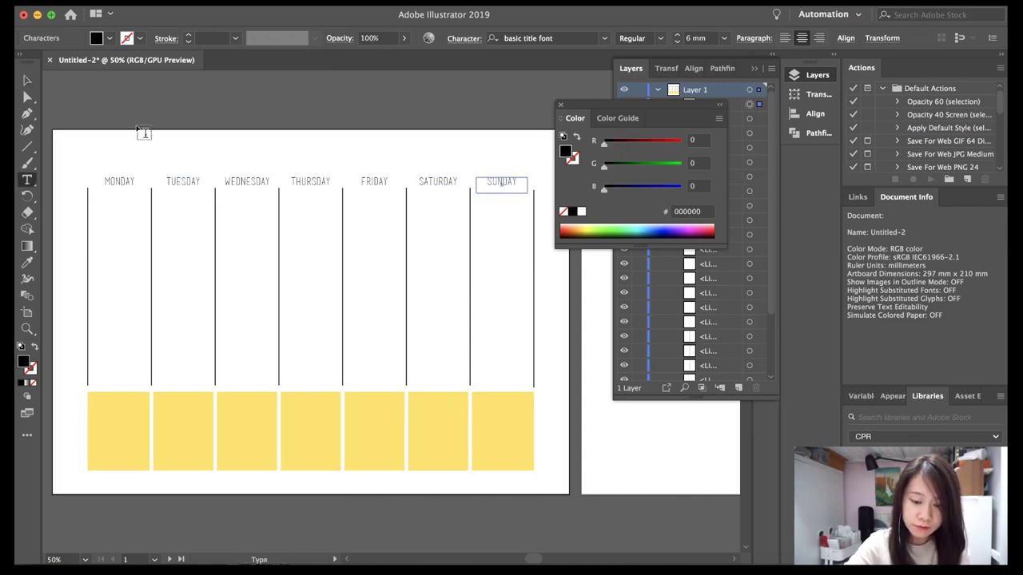
pyautogui.click(26, 81)
pyautogui.hotkey('ctrl', 'a')
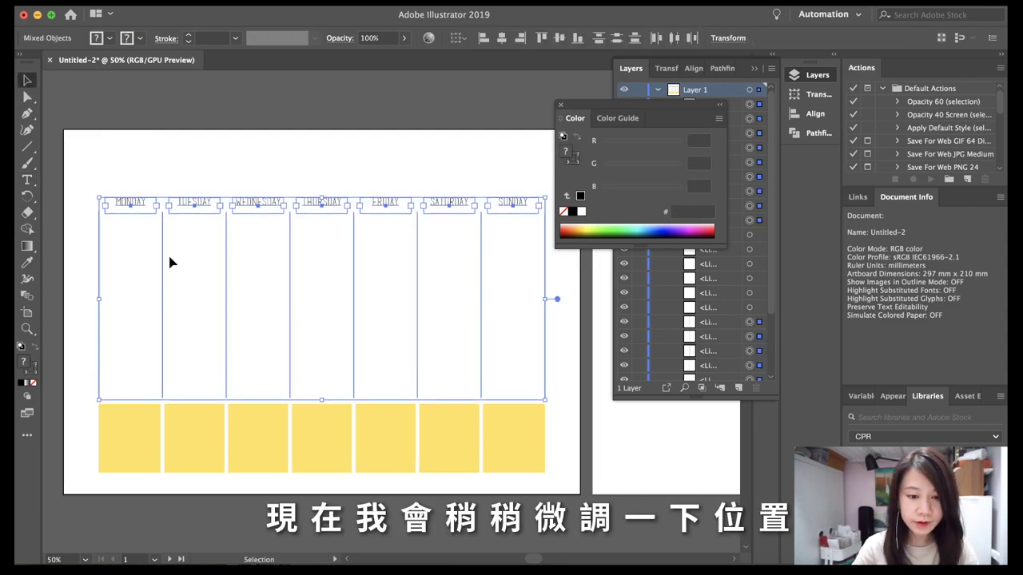
pyautogui.click(200, 107)
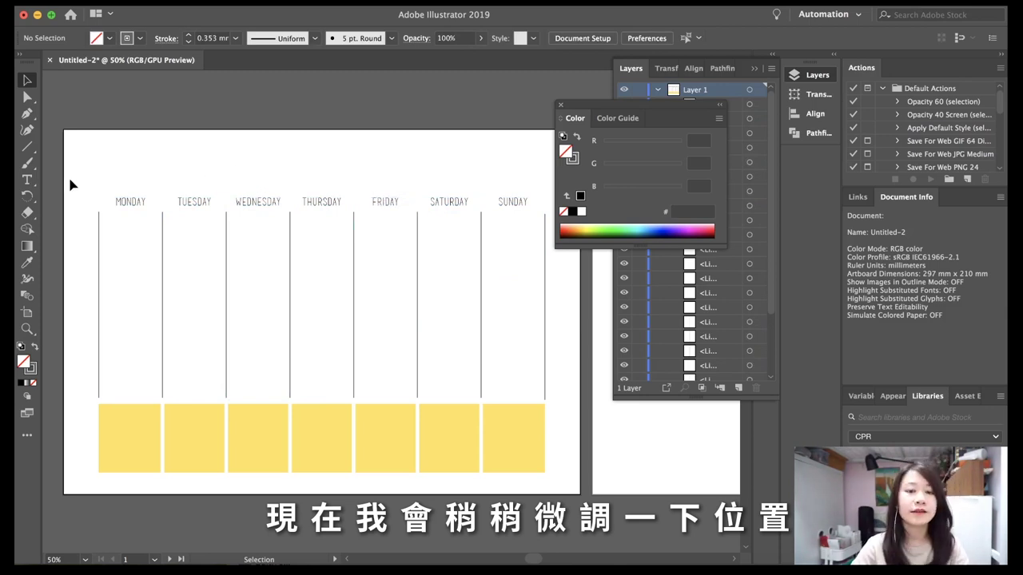
# Draw a text area above the day labels, then discard its placeholder text.
pyautogui.click(30, 181)
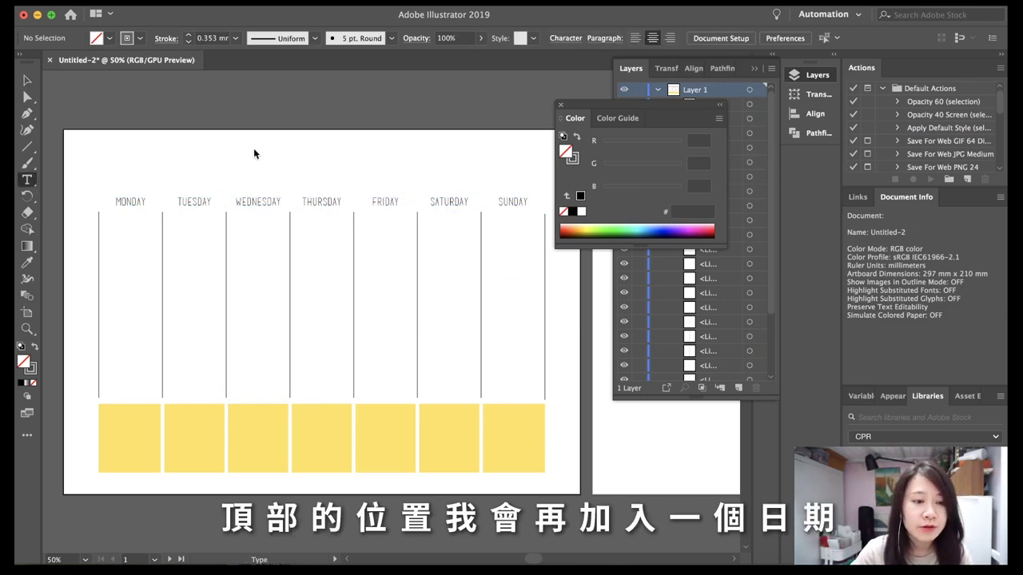
pyautogui.moveTo(256, 145); pyautogui.dragTo(400, 177)
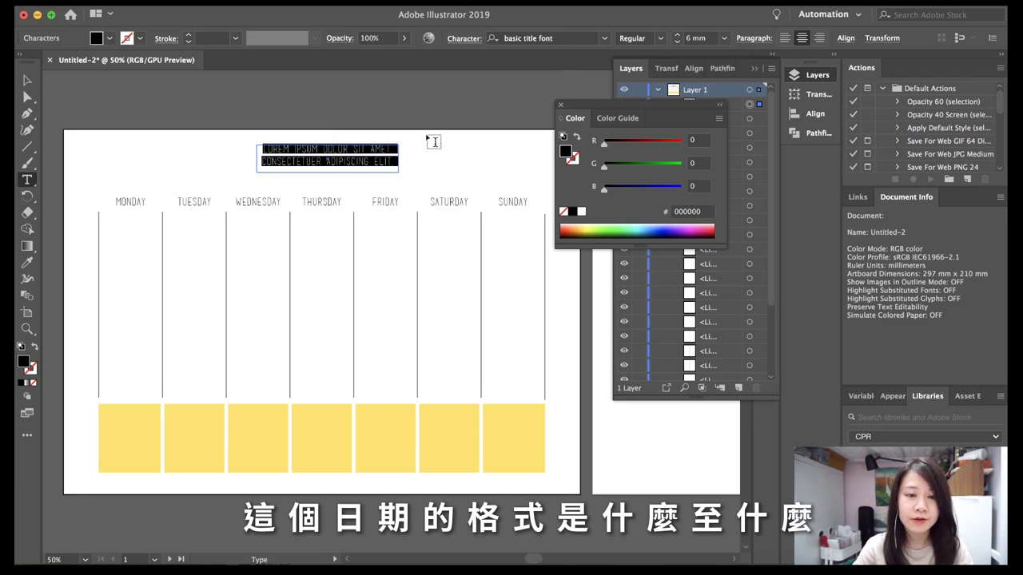
pyautogui.press('BackSpace')
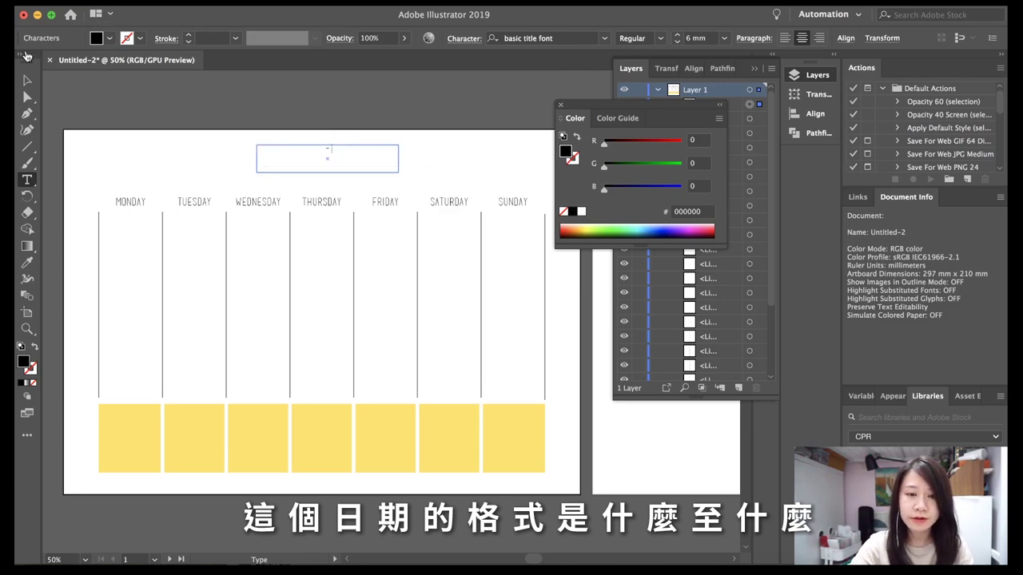
pyautogui.click(26, 80)
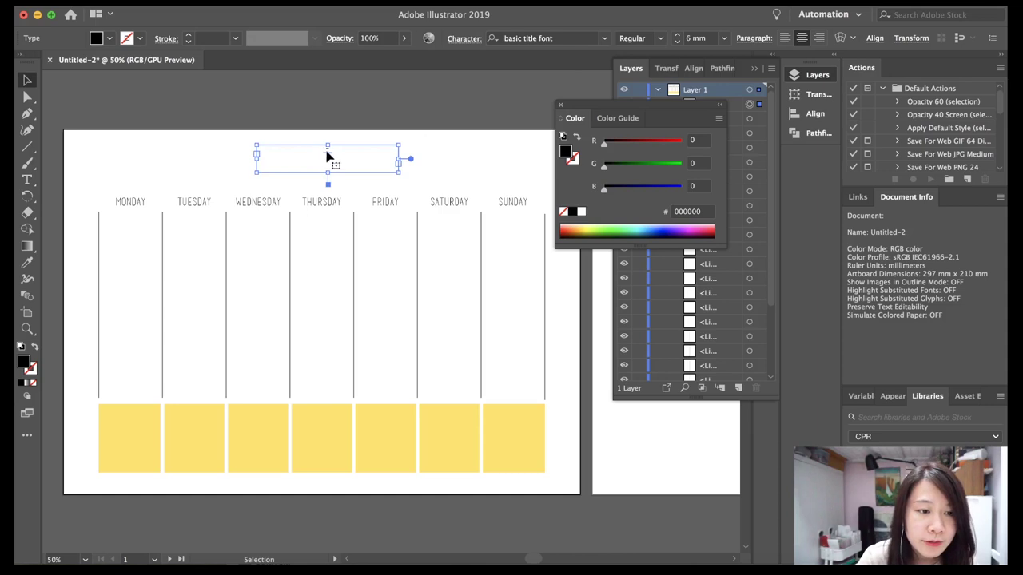
pyautogui.click(374, 108)
# Draw a small box above the day labels and fill it with the squares' yellow.
pyautogui.press('m')
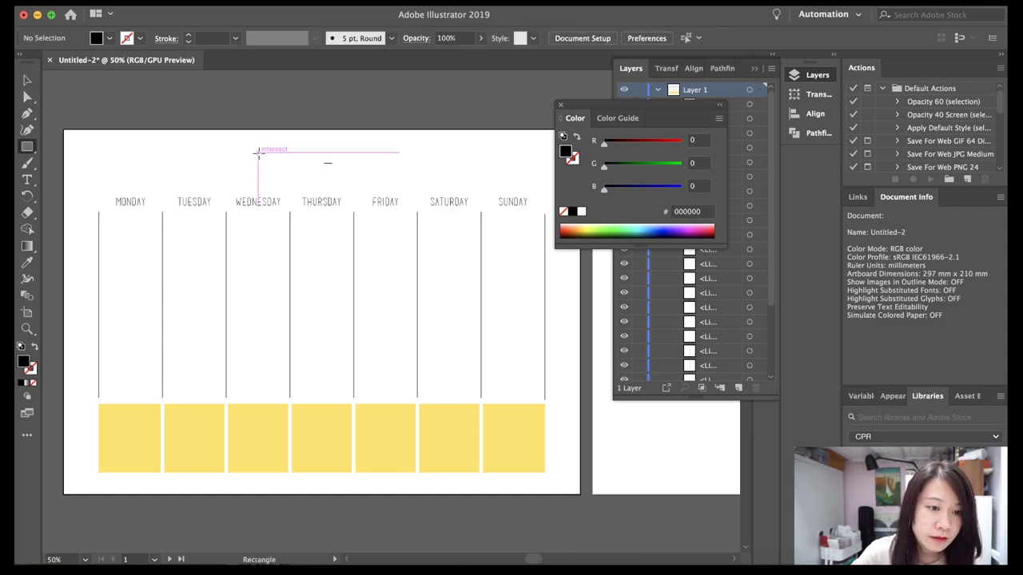
pyautogui.moveTo(257, 153); pyautogui.dragTo(322, 169)
pyautogui.click(28, 268)
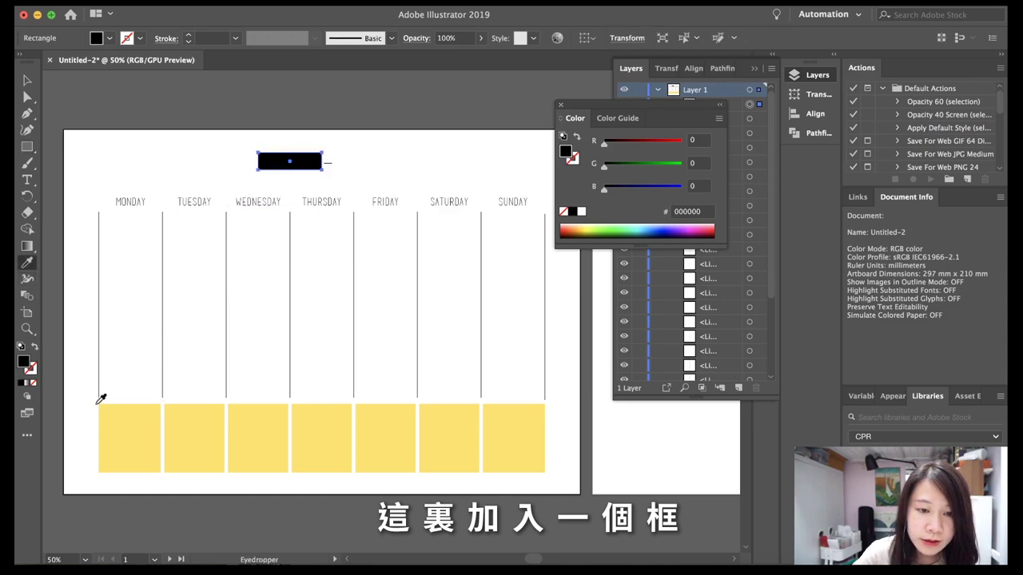
pyautogui.click(112, 429)
pyautogui.click(26, 80)
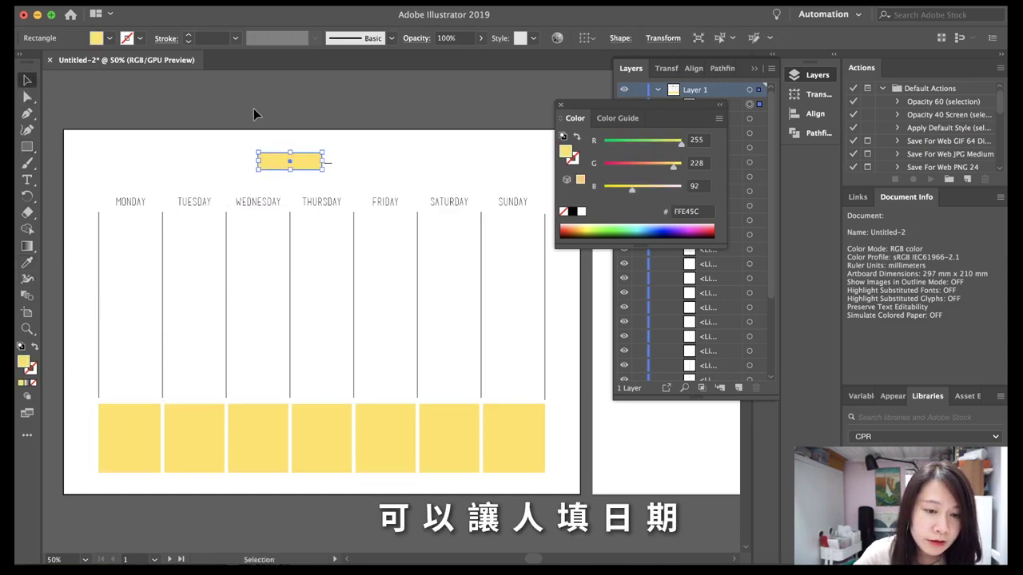
pyautogui.click(253, 107)
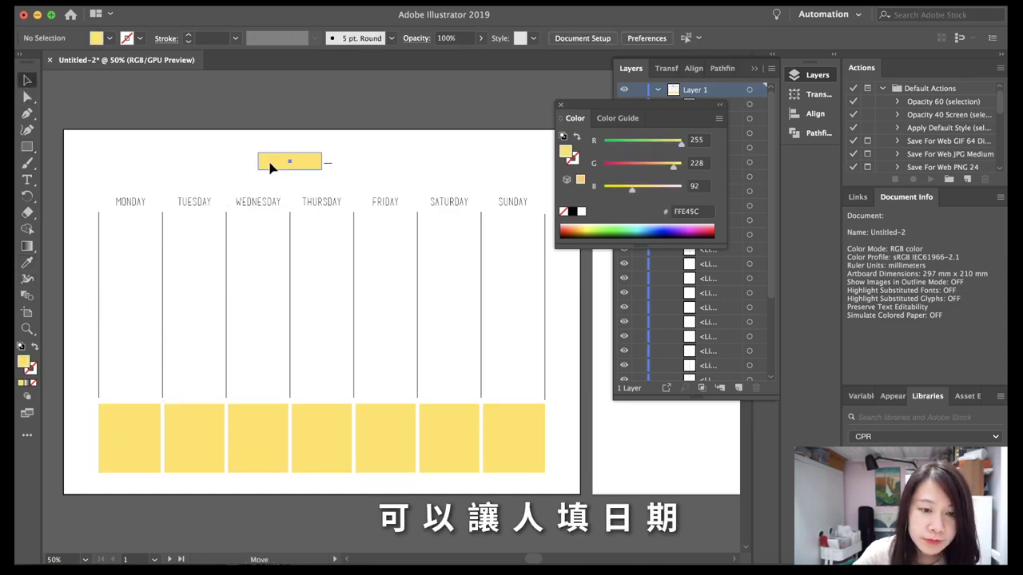
# Nudge the yellow date box left and place a duplicate to its right.
pyautogui.click(270, 166)
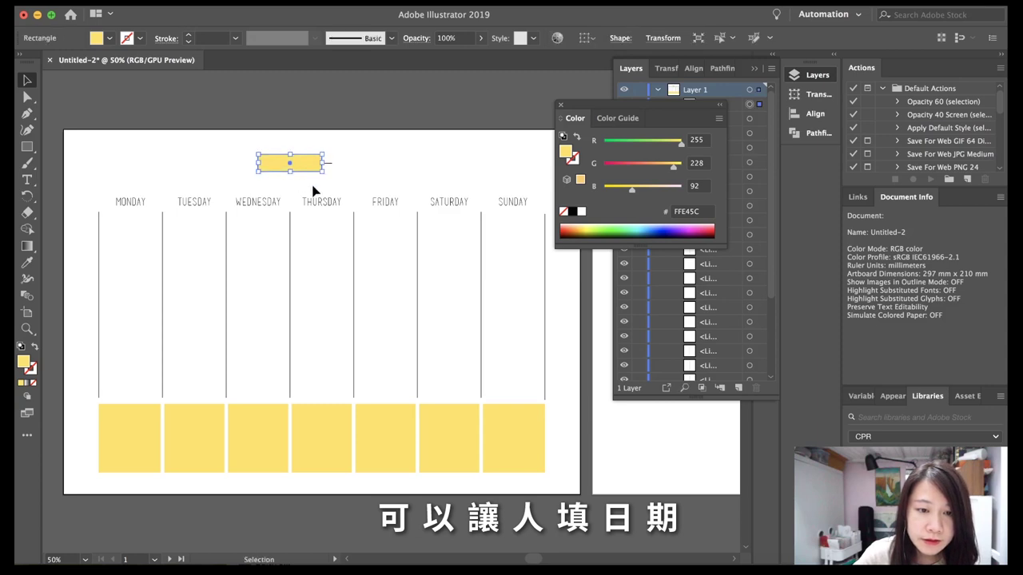
pyautogui.press('Left')
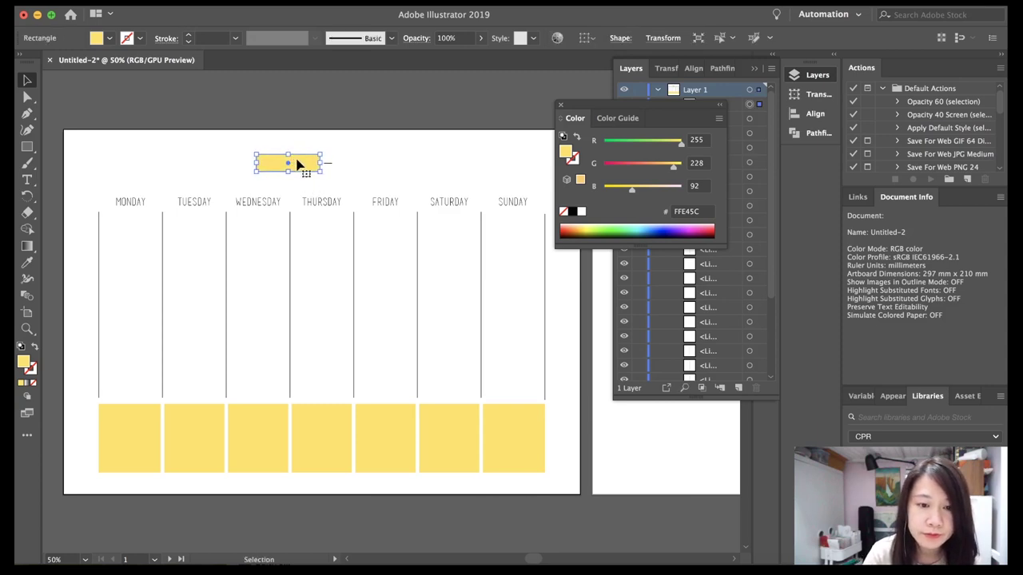
pyautogui.moveTo(297, 164); pyautogui.dragTo(377, 144)
pyautogui.click(432, 169)
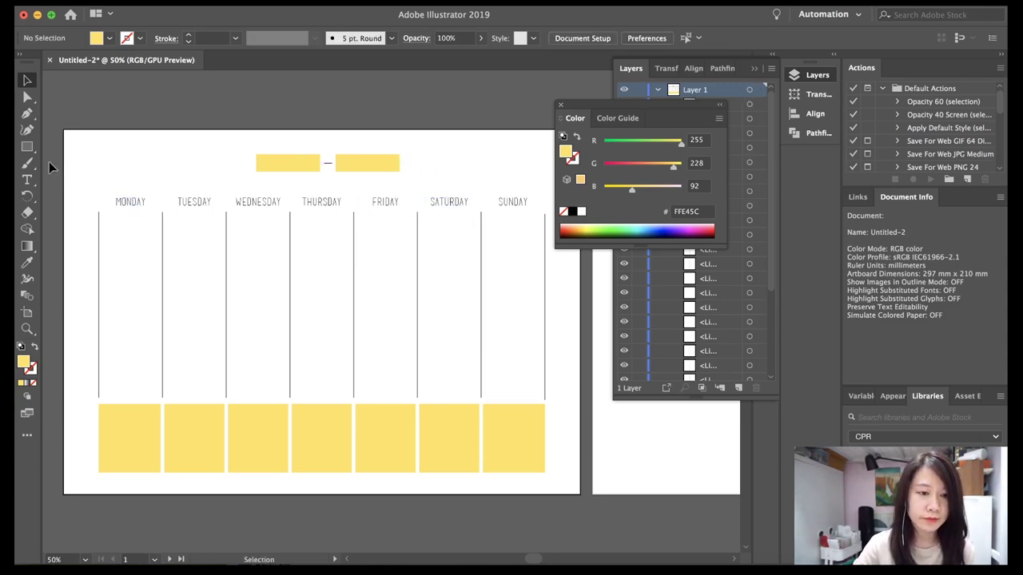
pyautogui.click(27, 180)
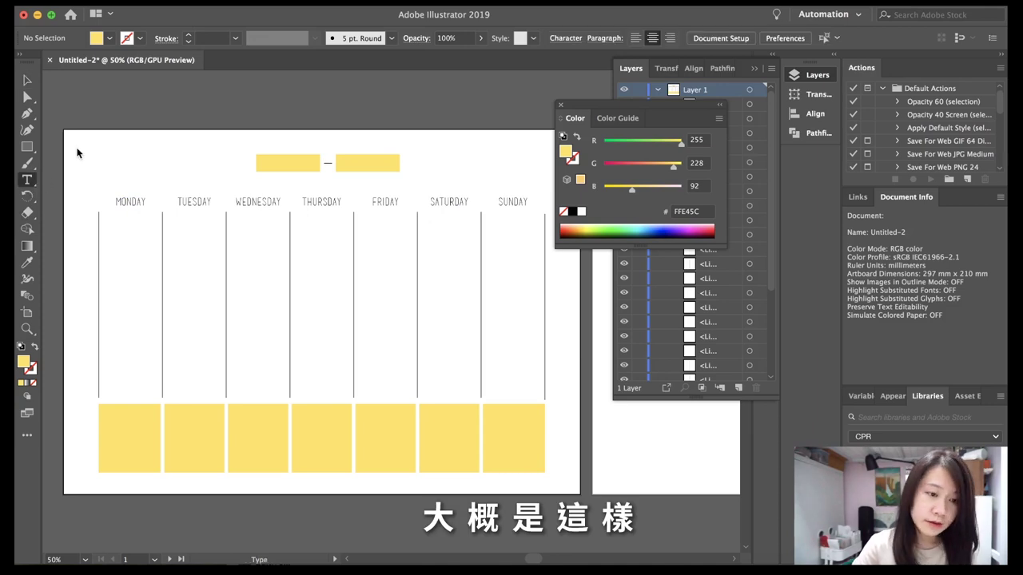
# Add a 'Week' heading text area at the artboard's top-left.
pyautogui.moveTo(80, 147); pyautogui.dragTo(149, 173)
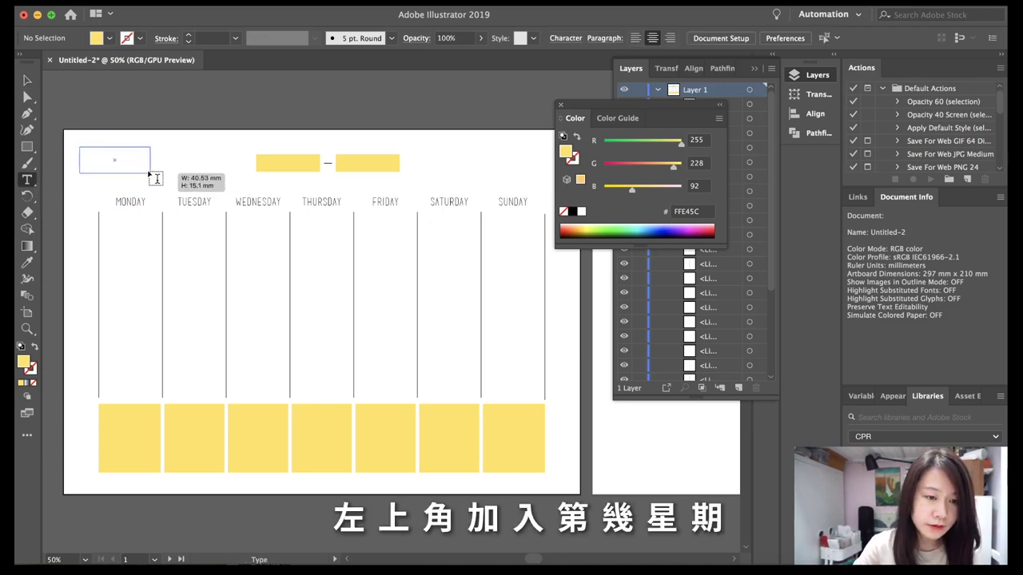
pyautogui.moveTo(149, 173); pyautogui.dragTo(148, 170)
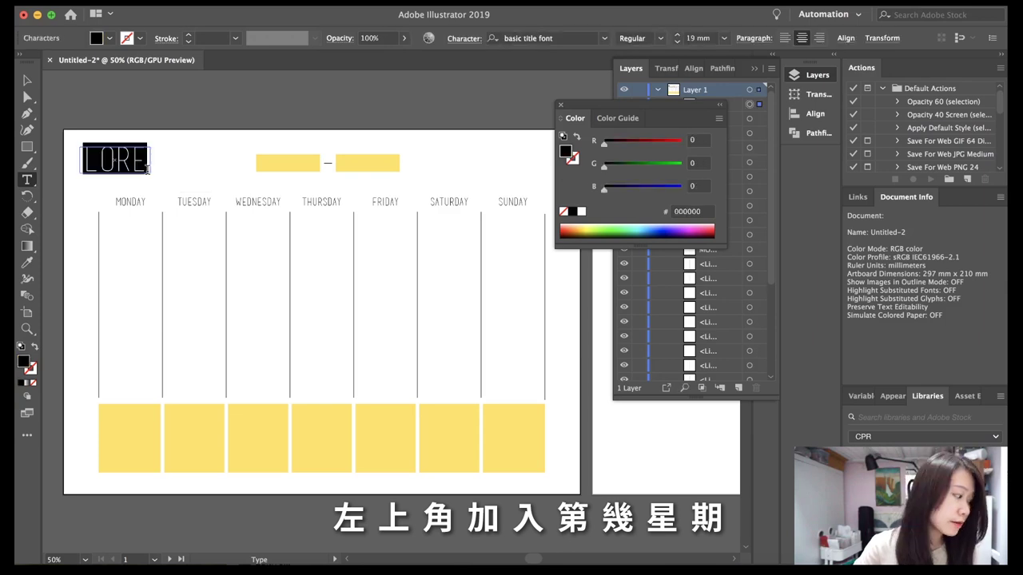
pyautogui.write('WE')
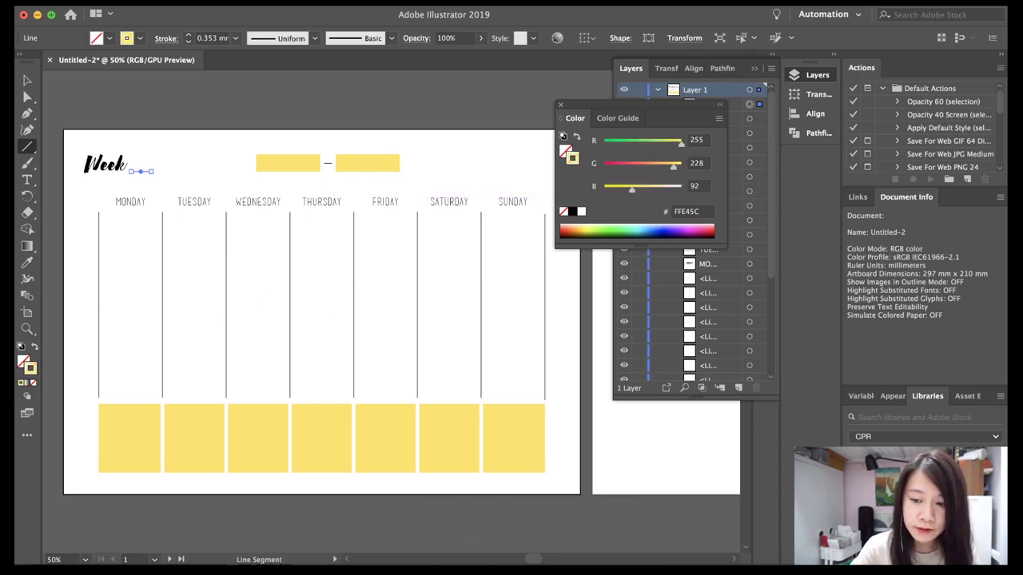
pyautogui.press('v')
pyautogui.click(174, 101)
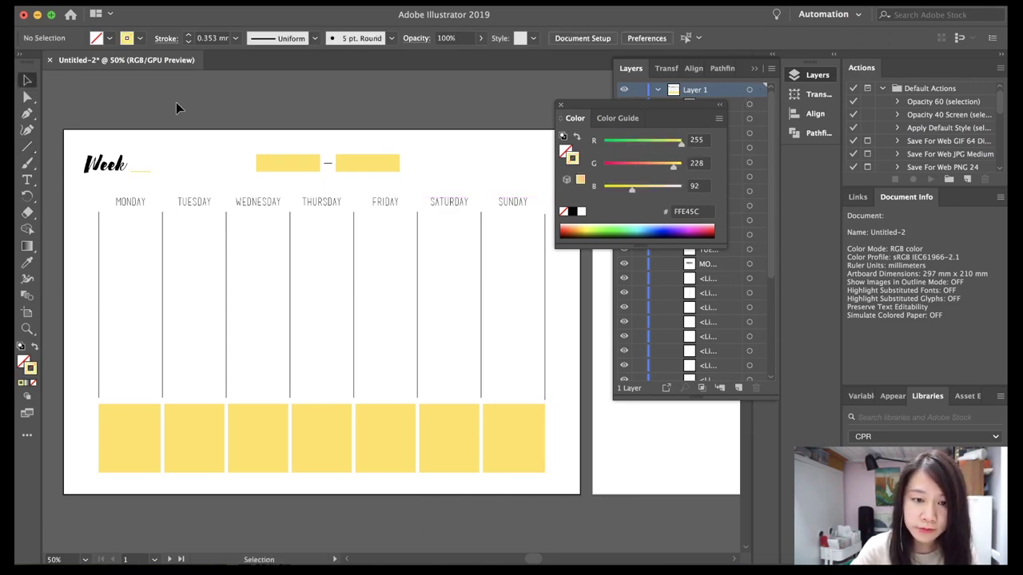
# Recolour the day-column divider lines yellow (FFE45C).
pyautogui.click(100, 359)
pyautogui.click(572, 364)
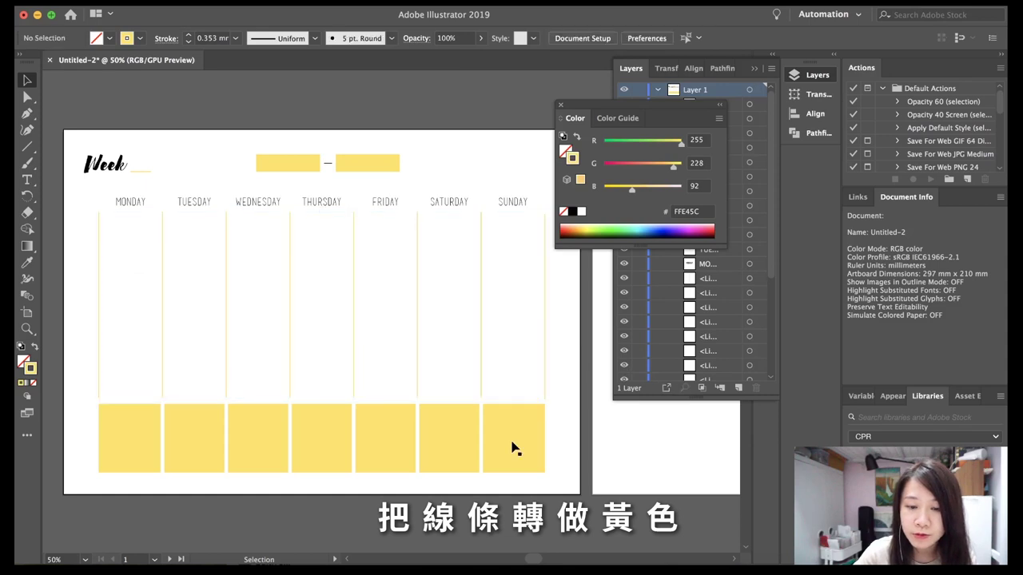
pyautogui.hscroll(-1, 490, 541)
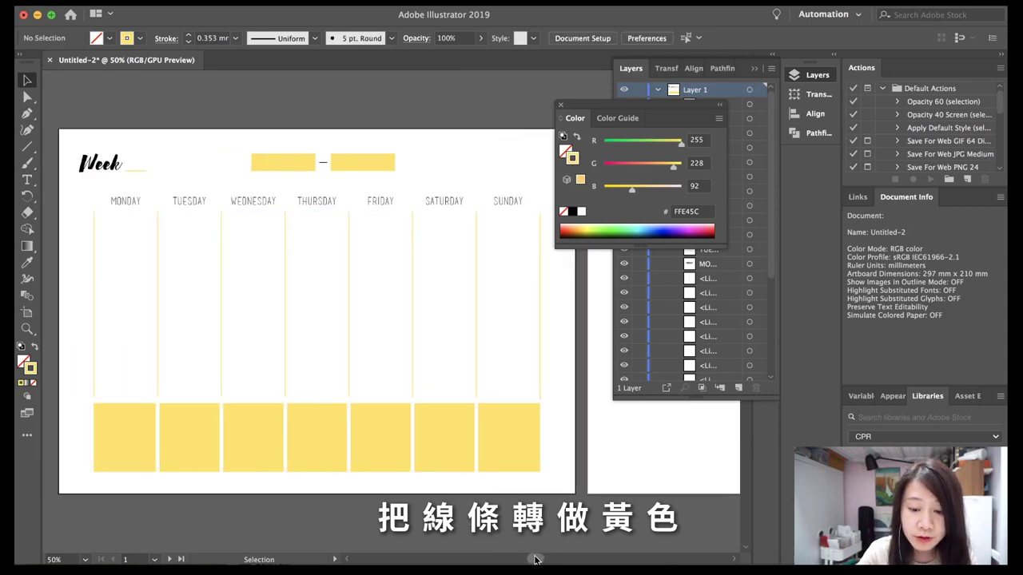
pyautogui.hscroll(-1, 535, 559)
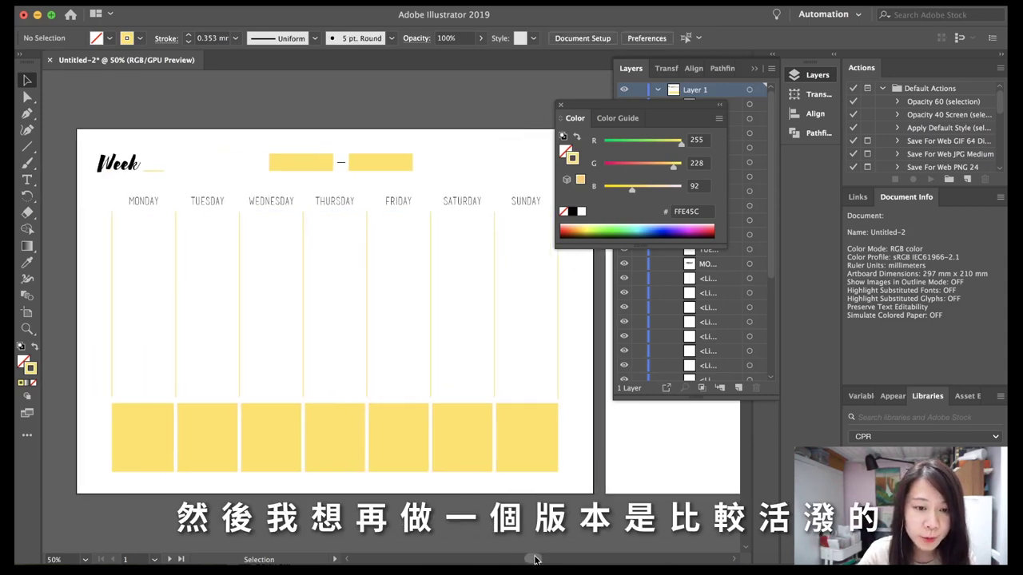
# Group the weekday labels together with their column lines.
pyautogui.moveTo(66, 187); pyautogui.dragTo(529, 313)
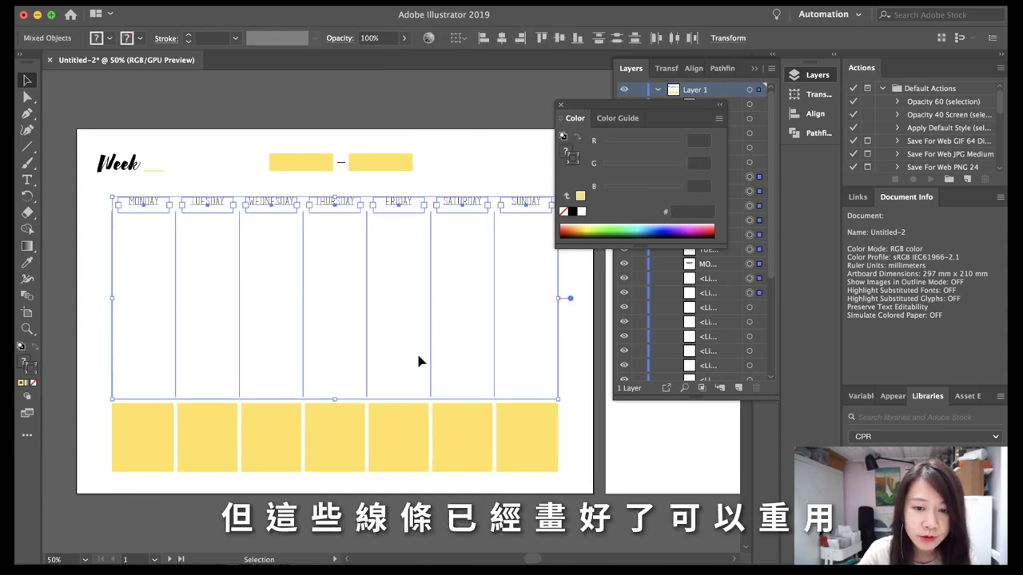
pyautogui.rightClick(364, 307)
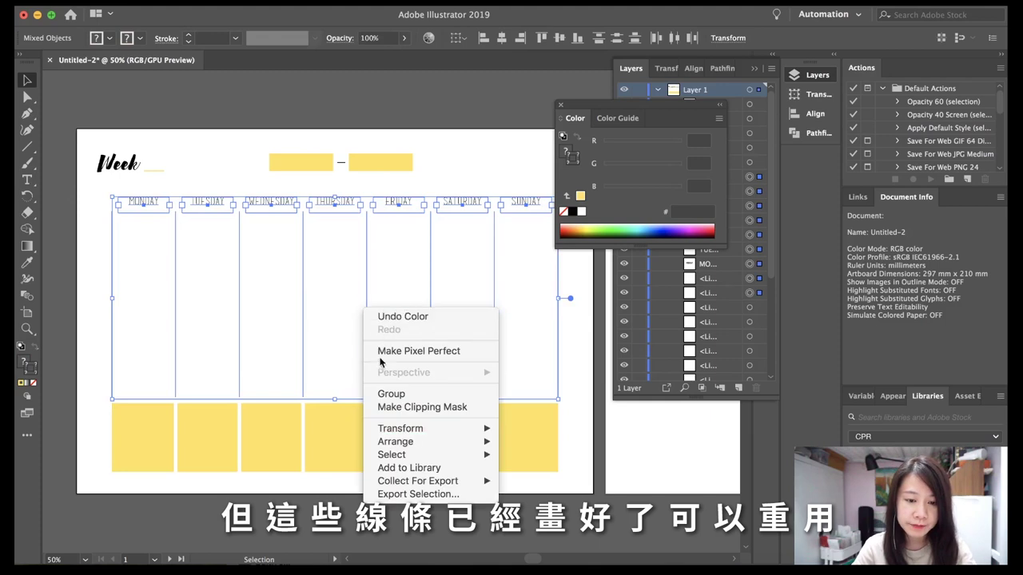
pyautogui.click(385, 393)
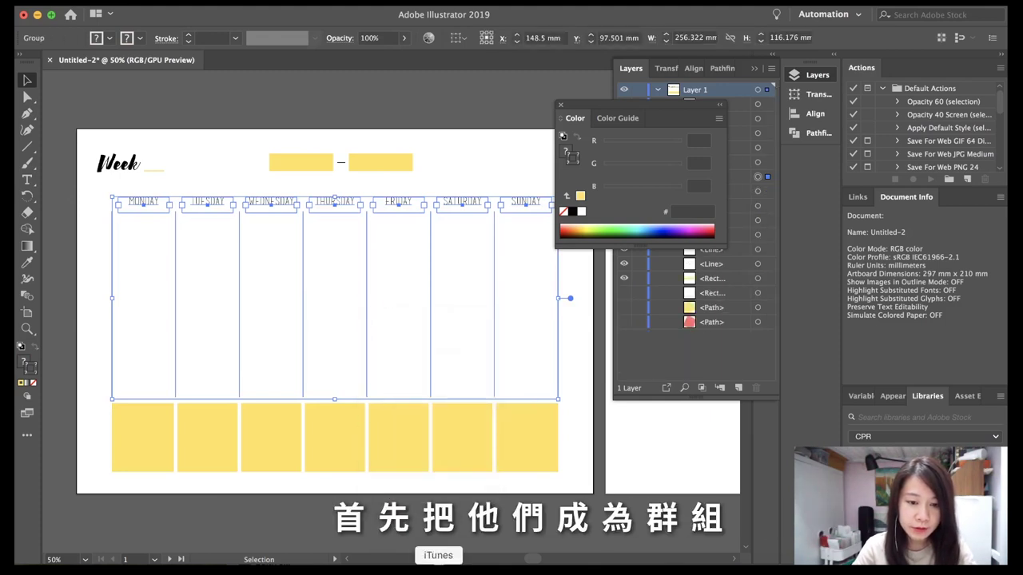
# Place a copy of the weekday group lower down on the second artboard.
pyautogui.moveTo(520, 558); pyautogui.dragTo(549, 559)
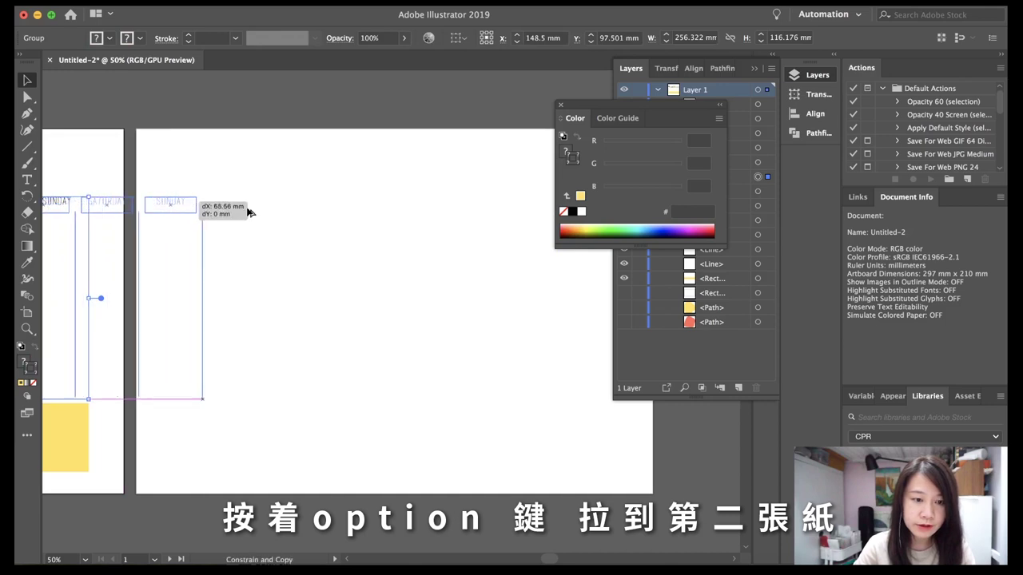
pyautogui.keyDown('alt'); pyautogui.moveTo(93, 206); pyautogui.dragTo(622, 276); pyautogui.keyUp('alt')
pyautogui.click(405, 331)
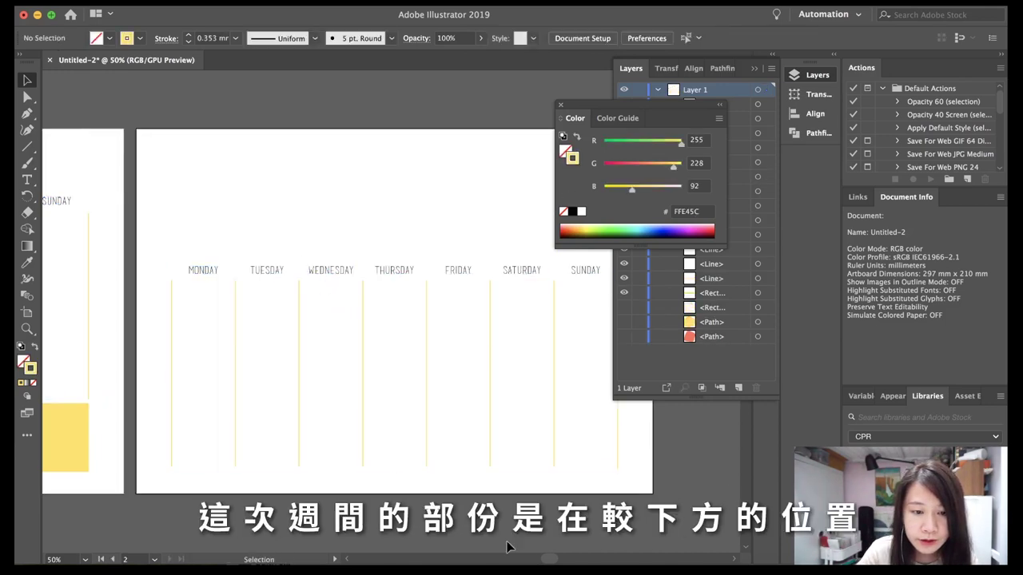
pyautogui.moveTo(543, 558); pyautogui.dragTo(545, 560)
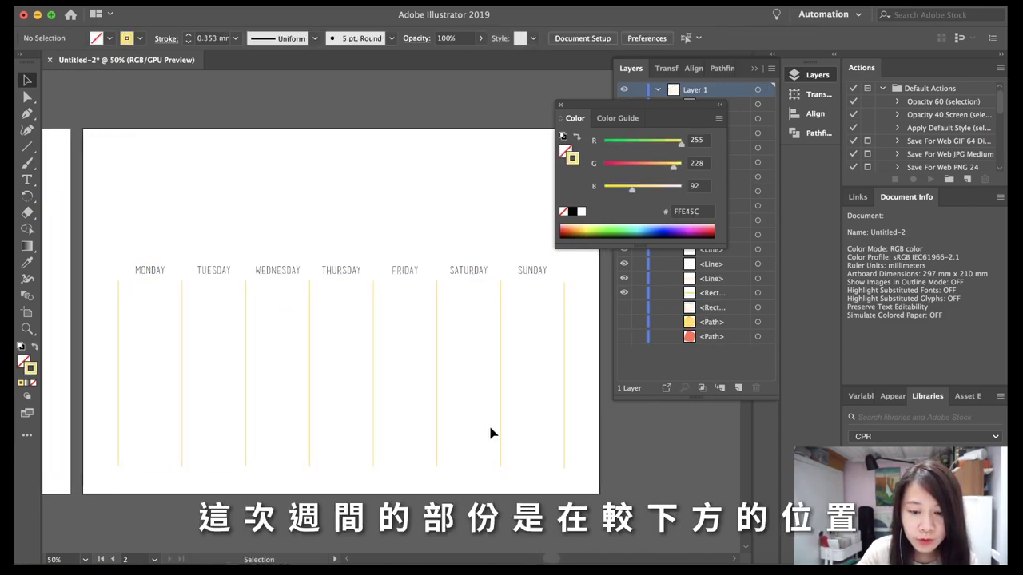
# Move the red blob to the second artboard's top and the yellow blob to its right edge.
pyautogui.moveTo(305, 271); pyautogui.dragTo(302, 268)
pyautogui.click(171, 250)
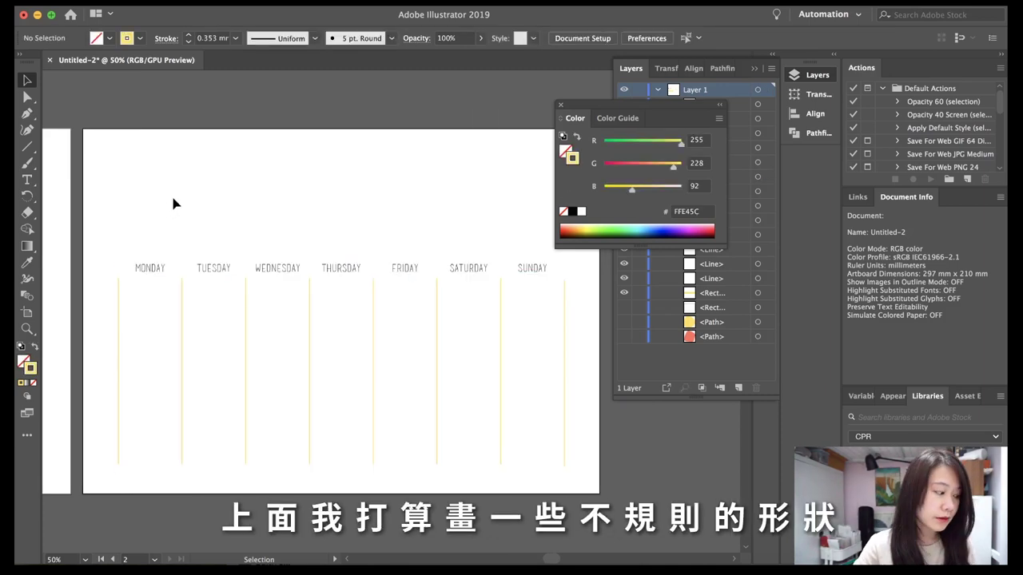
pyautogui.click(692, 359)
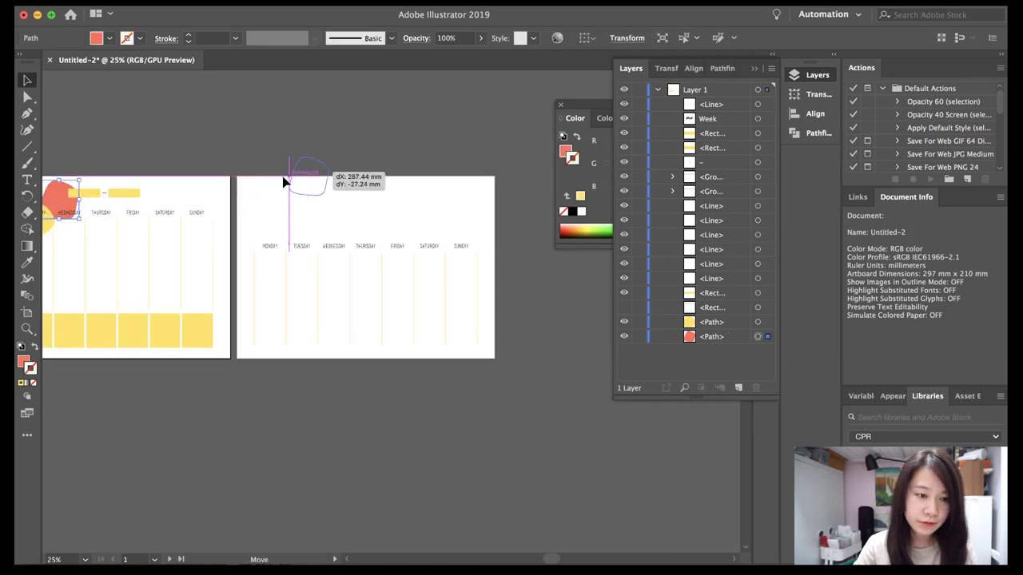
pyautogui.moveTo(283, 183); pyautogui.dragTo(284, 182)
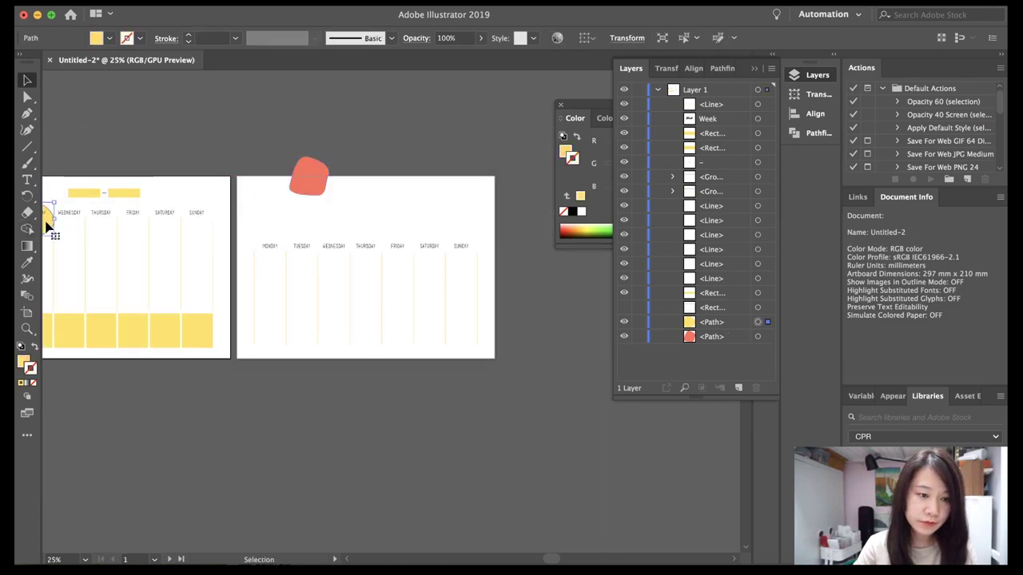
pyautogui.moveTo(46, 227); pyautogui.dragTo(510, 214)
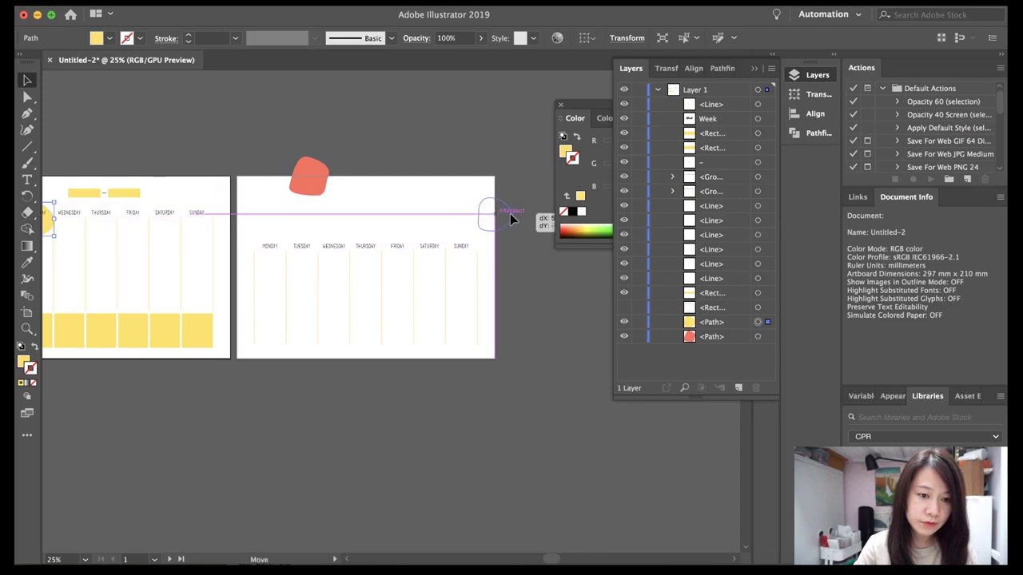
# Draw a small new irregular blob outline with the Pen tool.
pyautogui.press('p')
pyautogui.moveTo(228, 182); pyautogui.dragTo(252, 198)
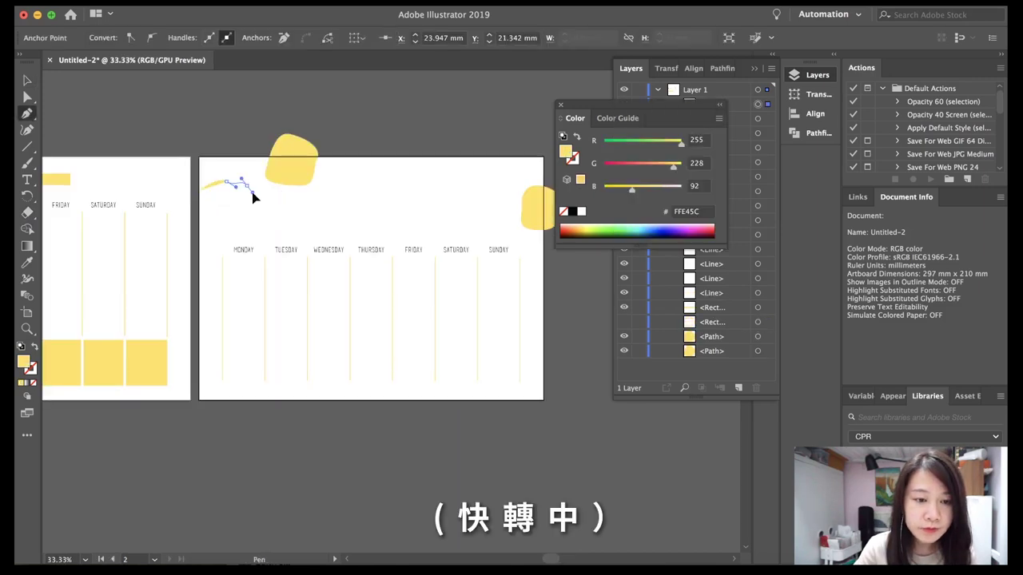
pyautogui.click(203, 189)
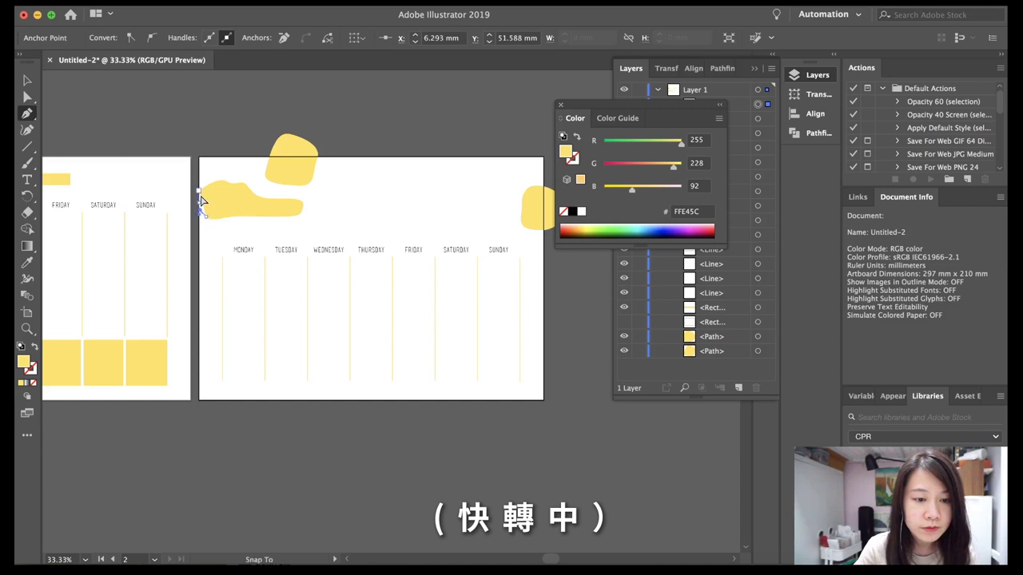
pyautogui.press('v')
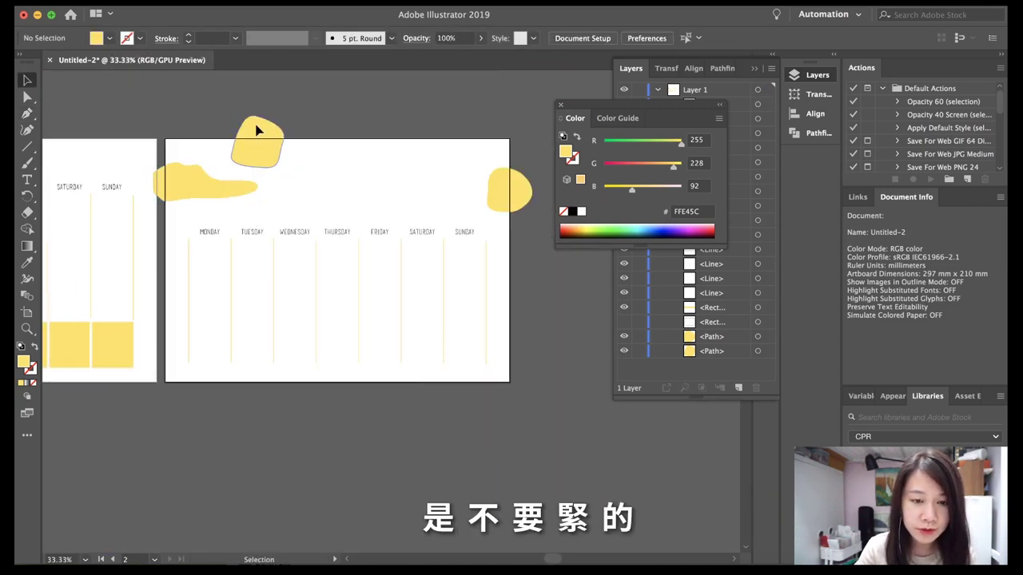
# Reposition the yellow blobs, placing one across the bottom edge and shifting the top one.
pyautogui.moveTo(258, 134)
pyautogui.mouseDown()
pyautogui.moveTo(415, 128)
pyautogui.moveTo(219, 385)
pyautogui.mouseUp()
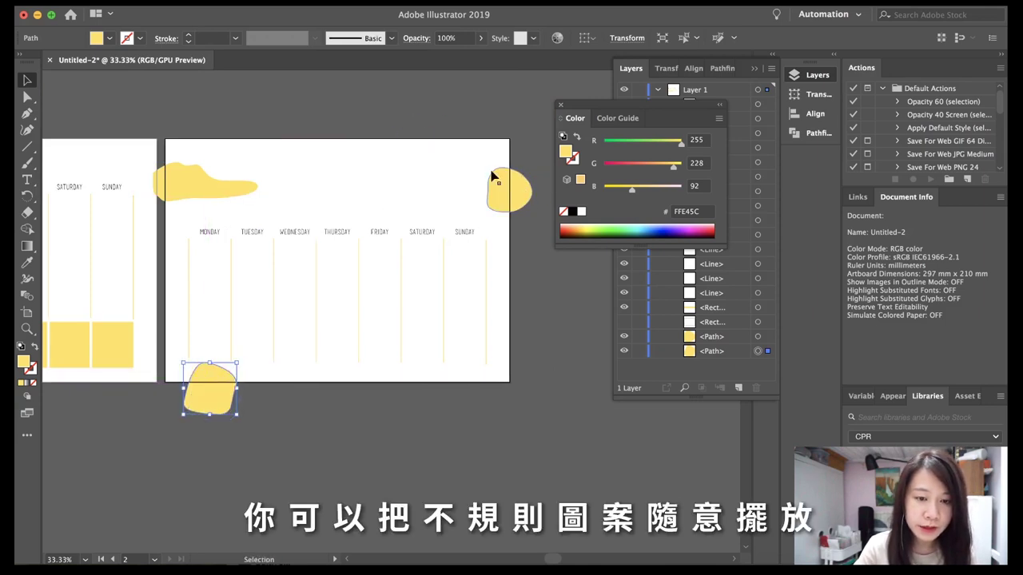
pyautogui.moveTo(509, 189)
pyautogui.mouseDown()
pyautogui.moveTo(452, 138)
pyautogui.moveTo(397, 136)
pyautogui.mouseUp()
pyautogui.click(484, 127)
pyautogui.moveTo(468, 136); pyautogui.dragTo(457, 140)
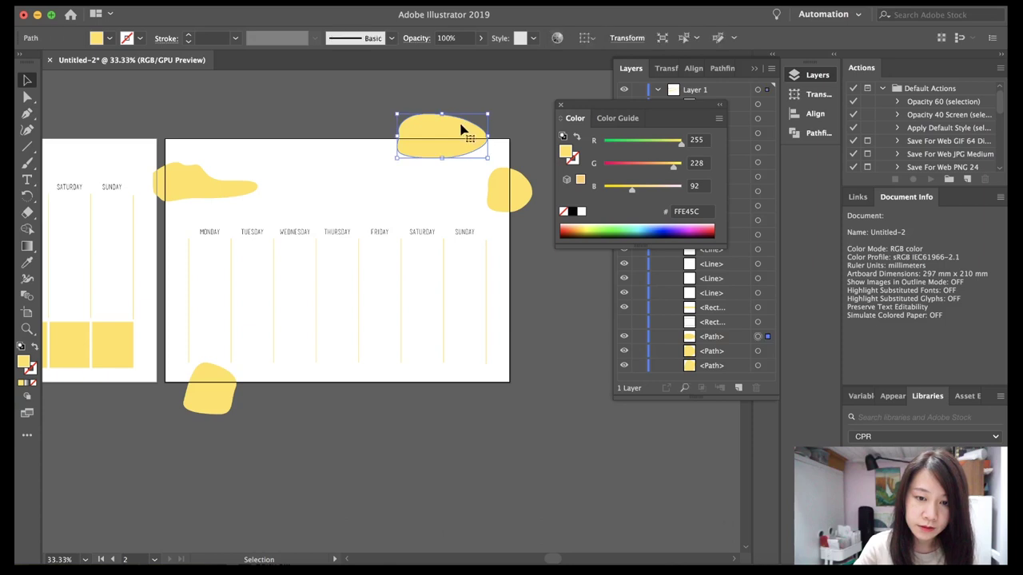
pyautogui.click(485, 142)
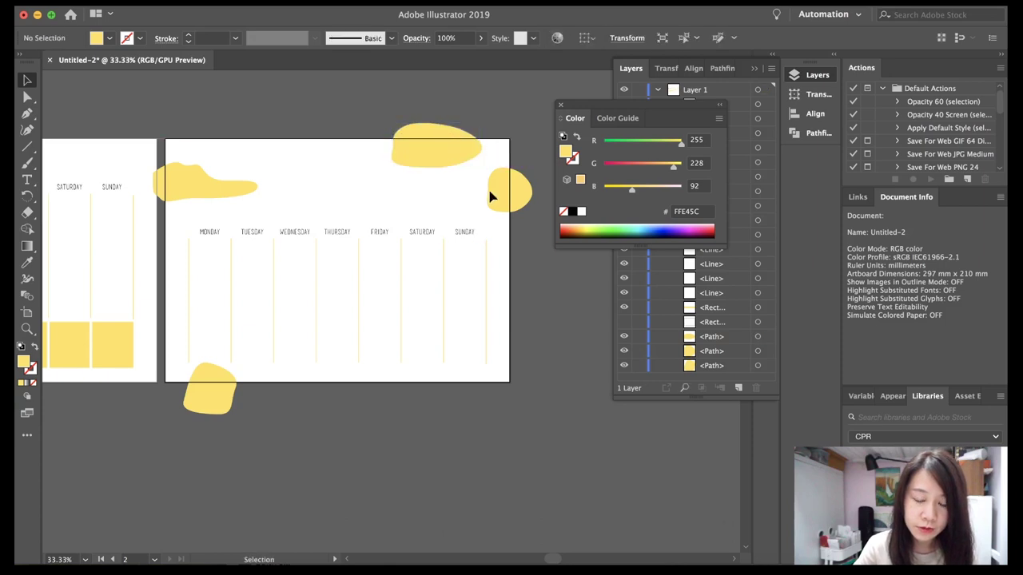
pyautogui.click(425, 154)
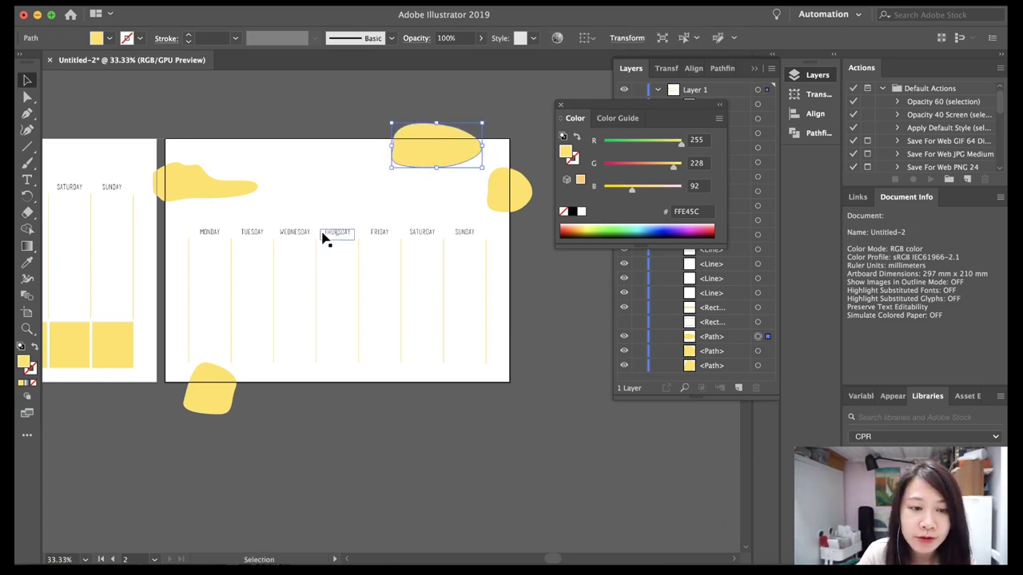
# Draw another irregular blob on the bottom edge below SATURDAY and select it.
pyautogui.press('p')
pyautogui.click(413, 370)
pyautogui.moveTo(440, 373); pyautogui.dragTo(452, 397)
pyautogui.click(431, 404)
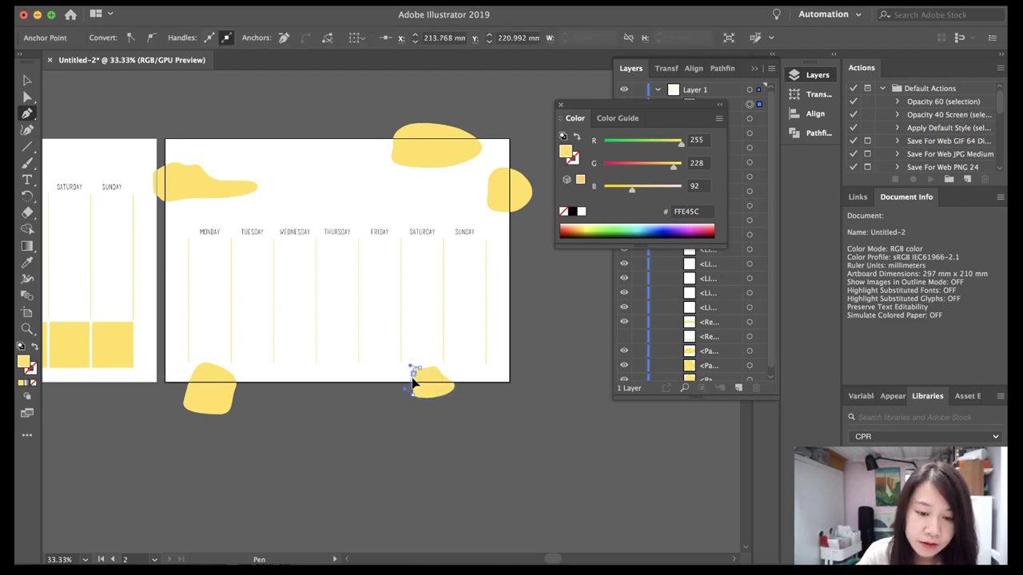
pyautogui.click(413, 370)
pyautogui.press('v')
pyautogui.click(429, 391)
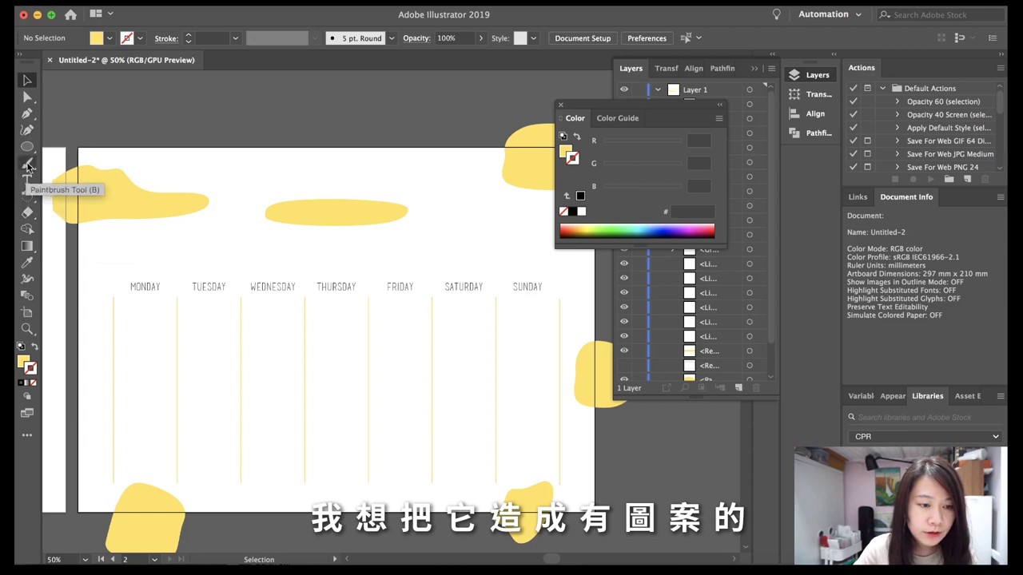
# Draw a diagonal line across the long yellow blob and give it a white stroke.
pyautogui.press('\\')
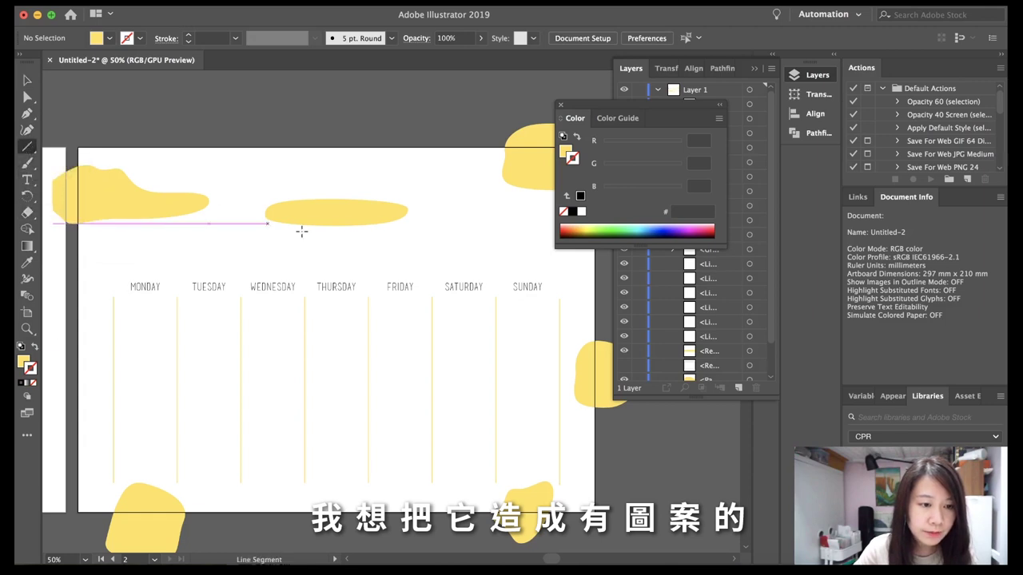
pyautogui.moveTo(304, 190); pyautogui.dragTo(264, 226)
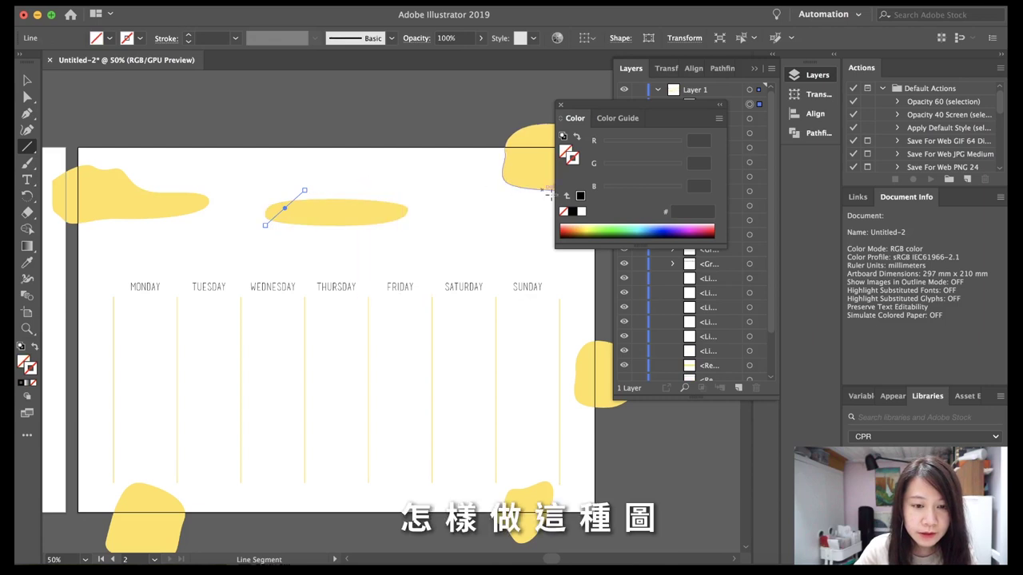
pyautogui.click(581, 211)
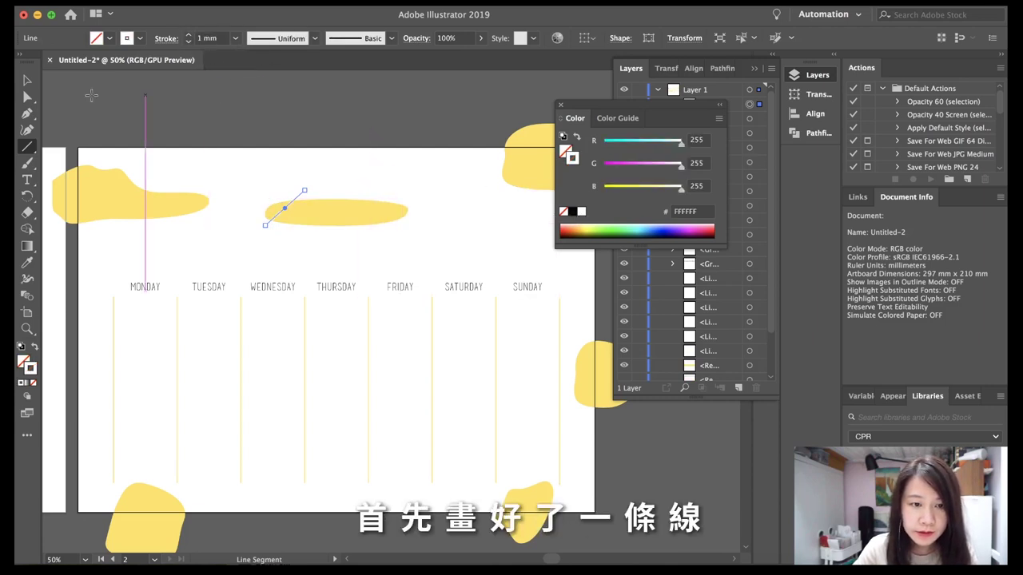
pyautogui.click(26, 82)
pyautogui.click(302, 155)
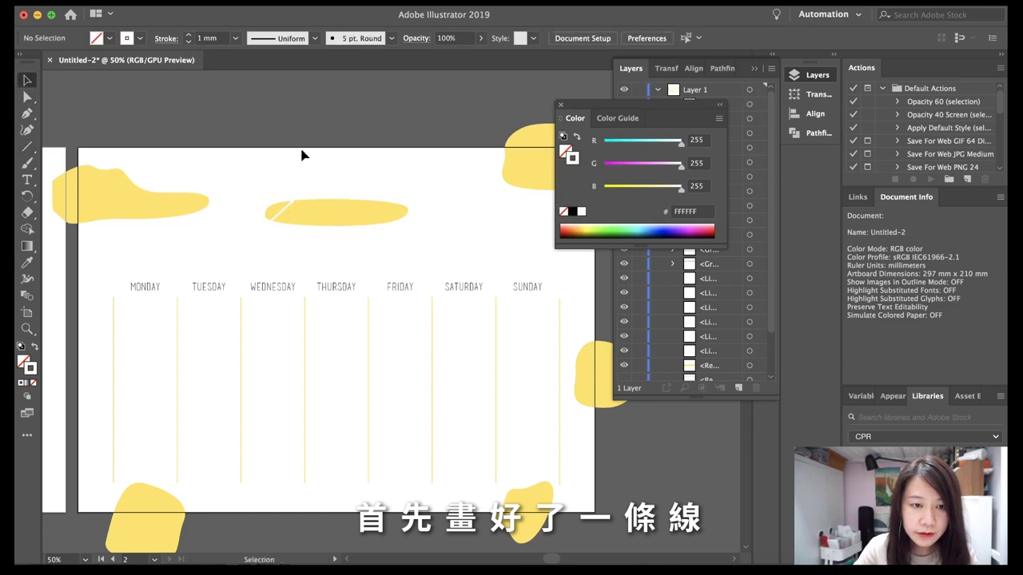
pyautogui.click(286, 207)
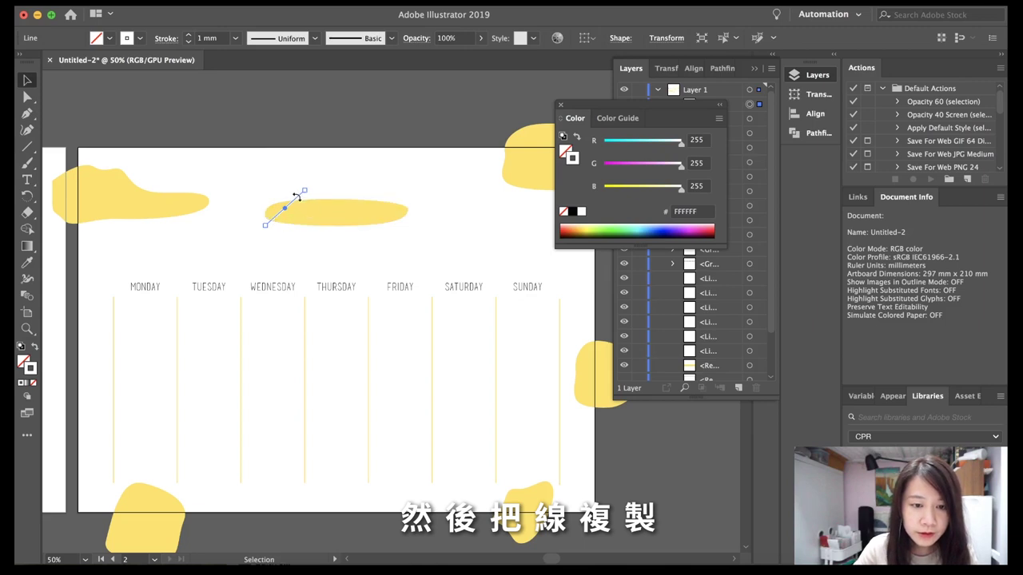
# Option-drag copies of the white line rightward across the blob, then select all the stripes.
pyautogui.scroll(3, 297, 196)
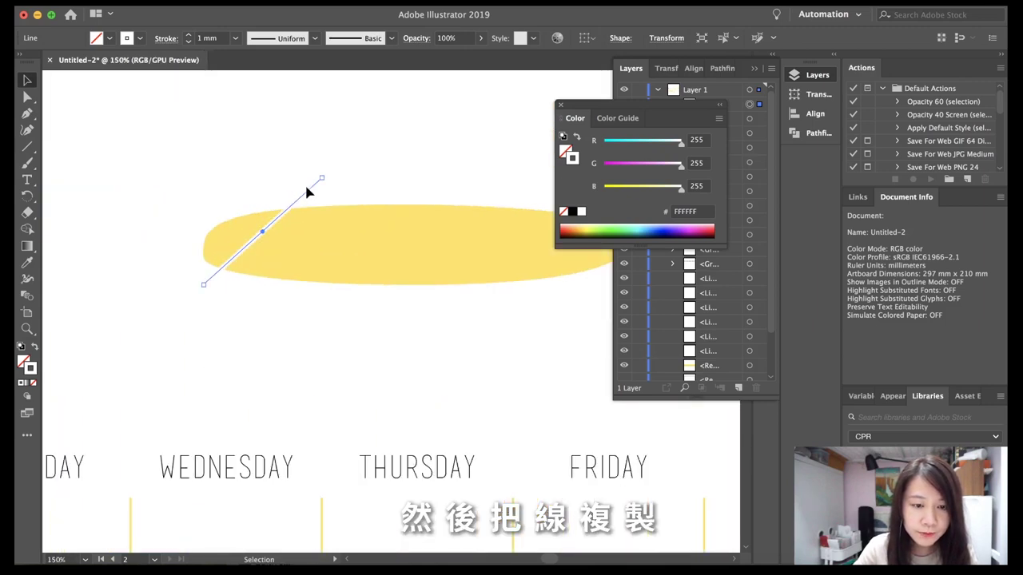
pyautogui.click(305, 199)
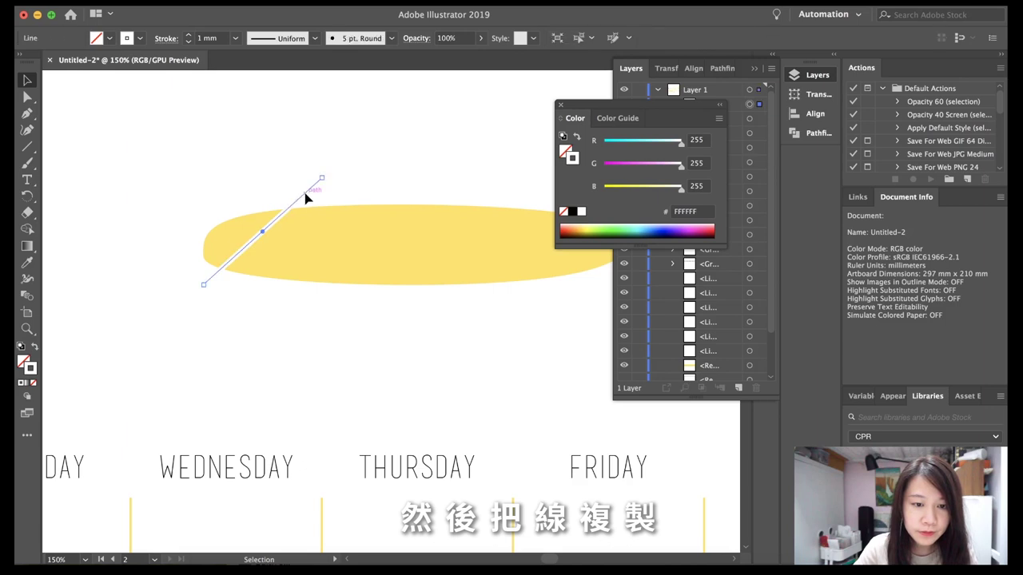
pyautogui.moveTo(308, 200); pyautogui.dragTo(356, 197)
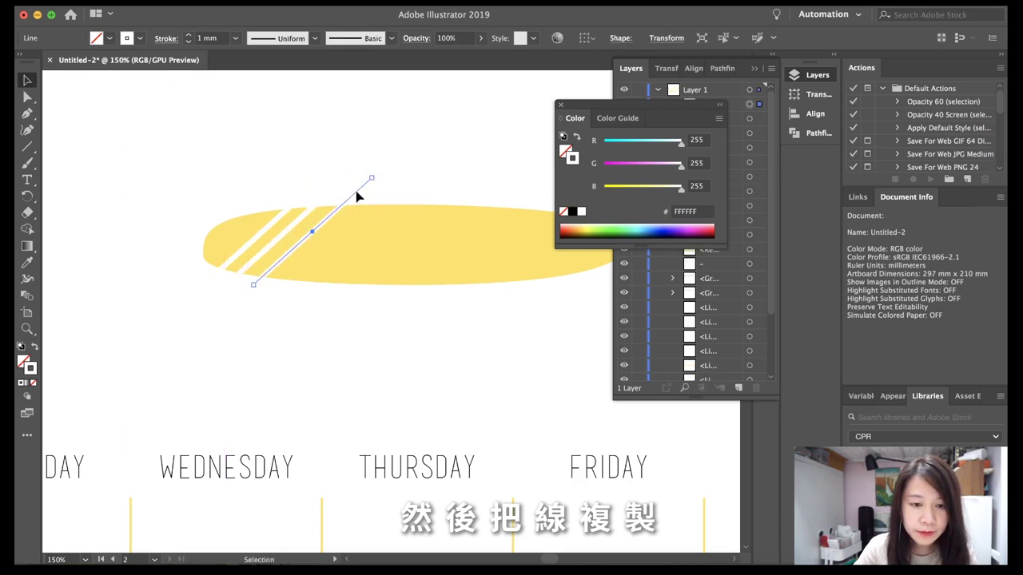
pyautogui.click(368, 198)
pyautogui.moveTo(356, 196); pyautogui.dragTo(453, 205)
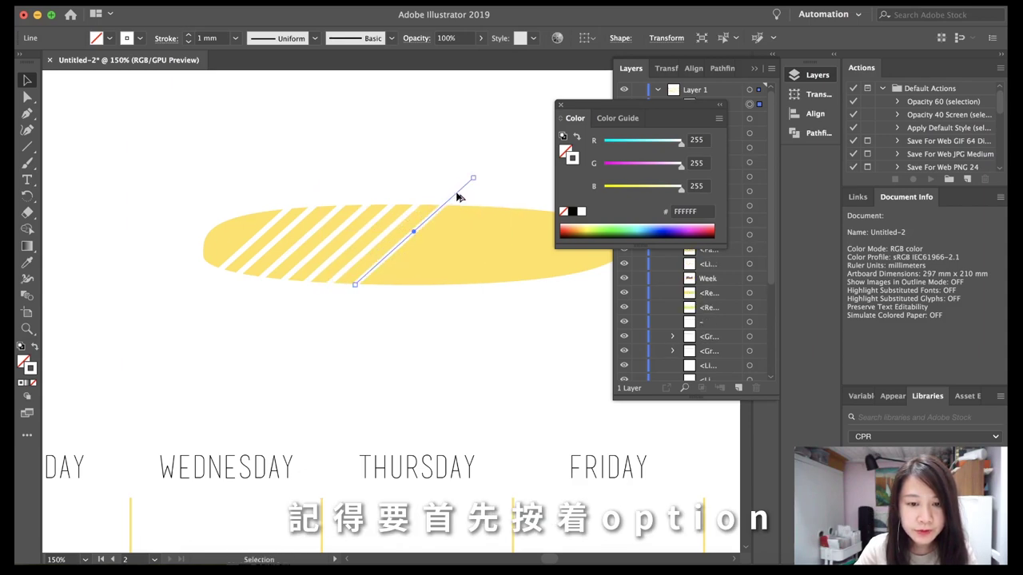
pyautogui.moveTo(457, 200); pyautogui.dragTo(509, 203)
pyautogui.moveTo(544, 136)
pyautogui.mouseDown()
pyautogui.moveTo(257, 184)
pyautogui.moveTo(237, 203)
pyautogui.mouseUp()
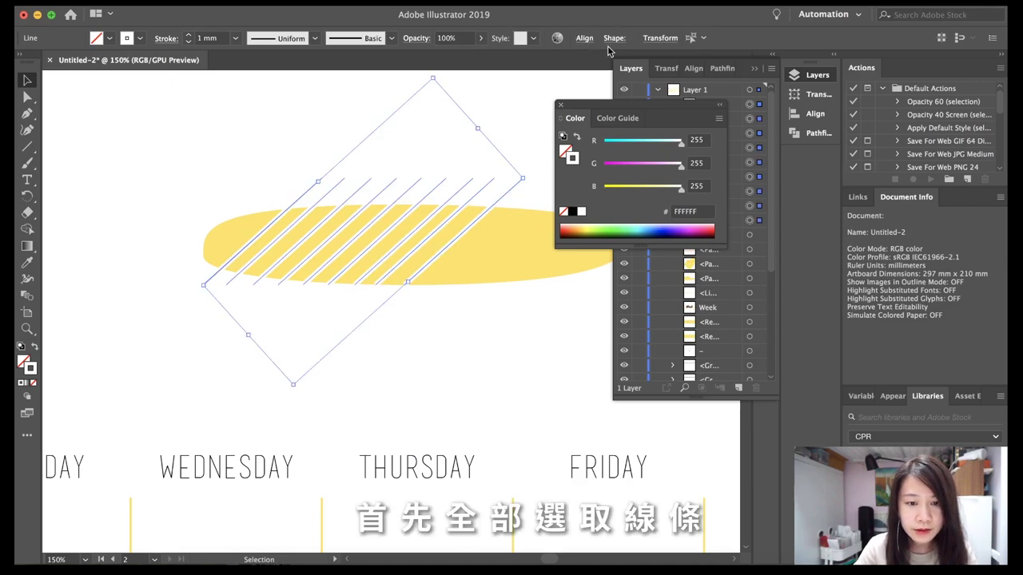
# Nudge one stripe into place, then distribute all the diagonal stripes evenly.
pyautogui.click(498, 176)
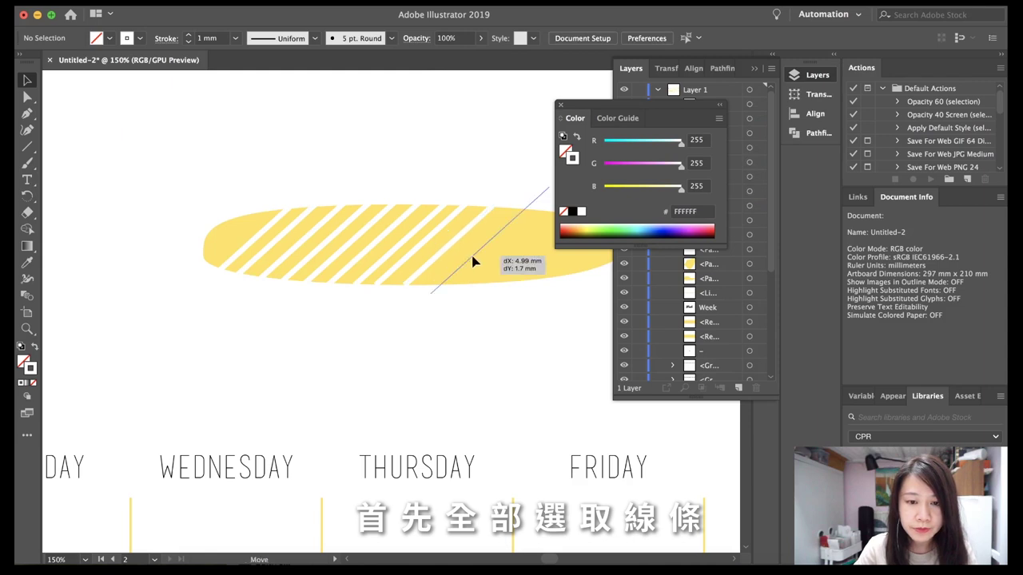
pyautogui.moveTo(449, 252); pyautogui.dragTo(463, 258)
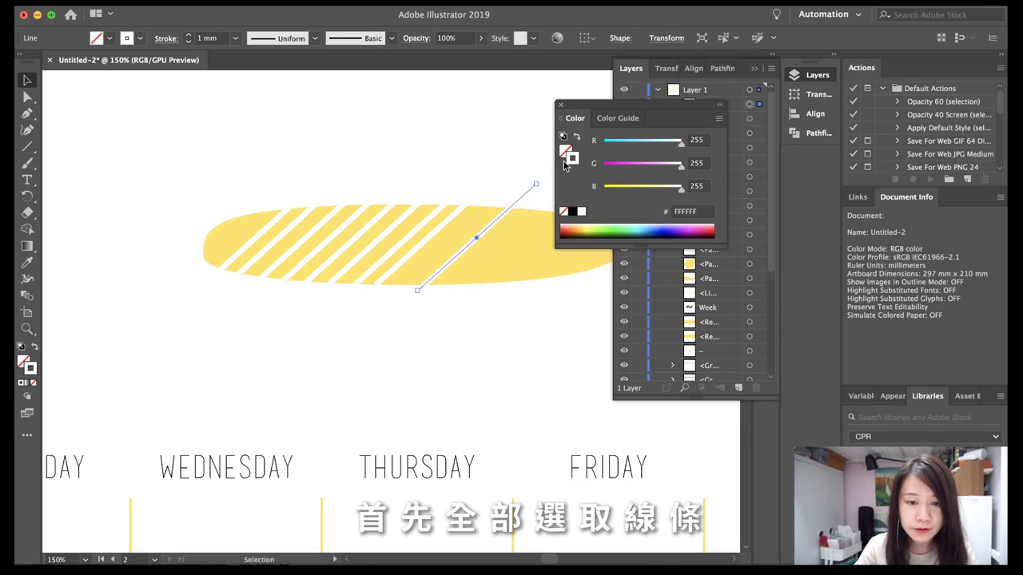
pyautogui.click(325, 146)
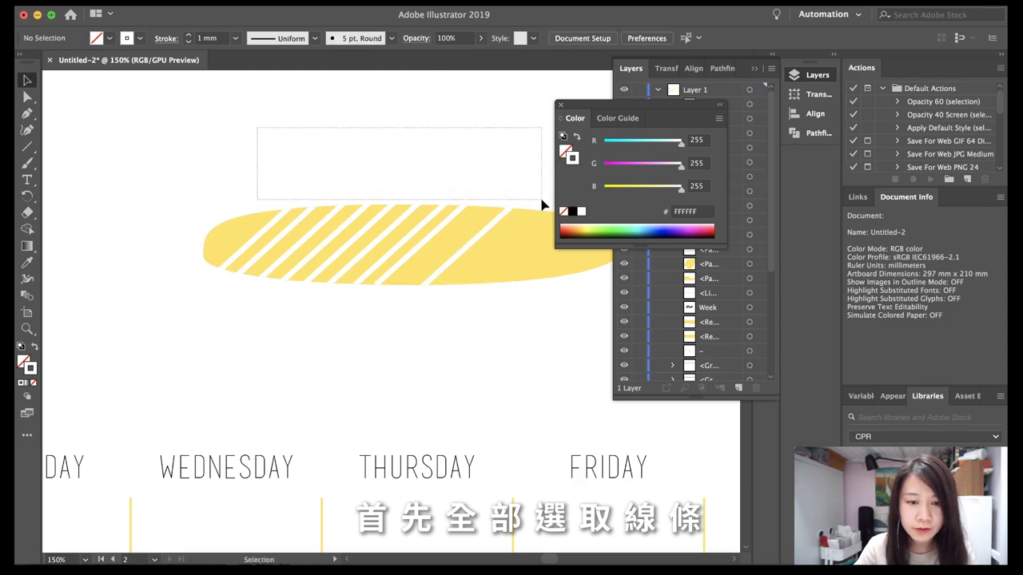
pyautogui.moveTo(542, 192); pyautogui.dragTo(543, 207)
pyautogui.click(583, 39)
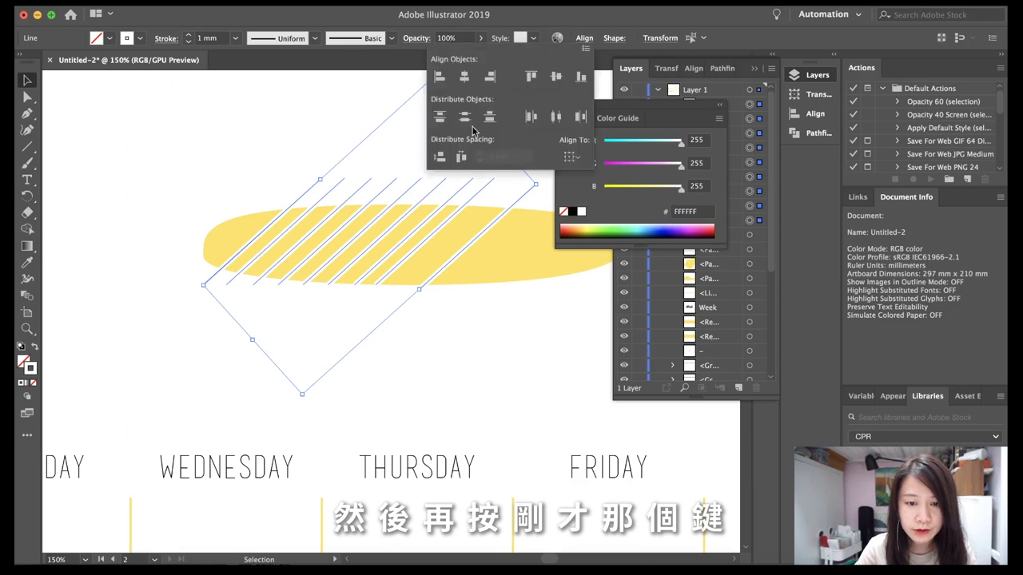
pyautogui.click(460, 157)
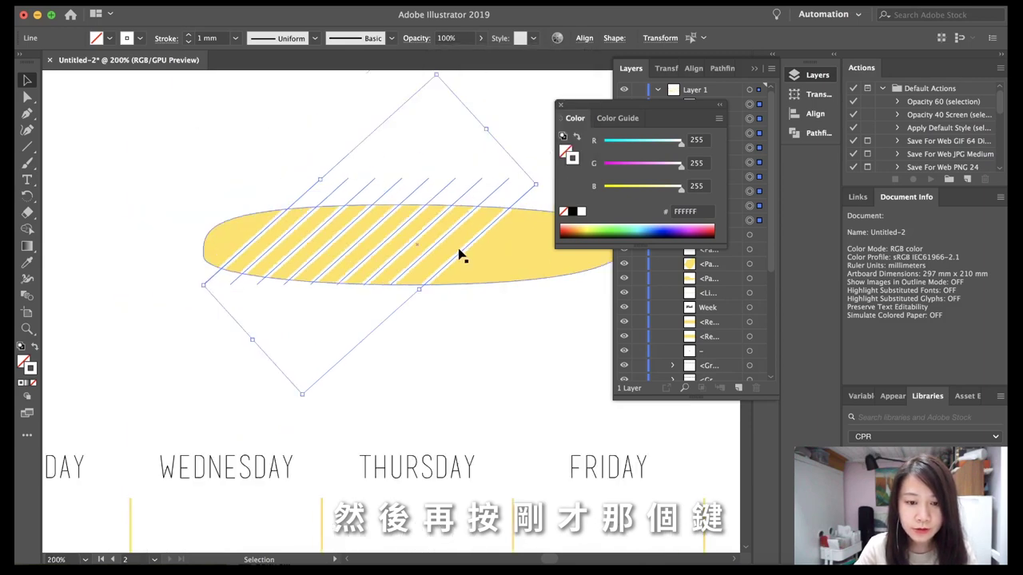
# Scale up the stripe set to cover the whole long blob, then reselect the stripe group.
pyautogui.scroll(-1, 456, 256)
pyautogui.moveTo(444, 134)
pyautogui.mouseDown()
pyautogui.moveTo(451, 78)
pyautogui.moveTo(439, 286)
pyautogui.mouseUp()
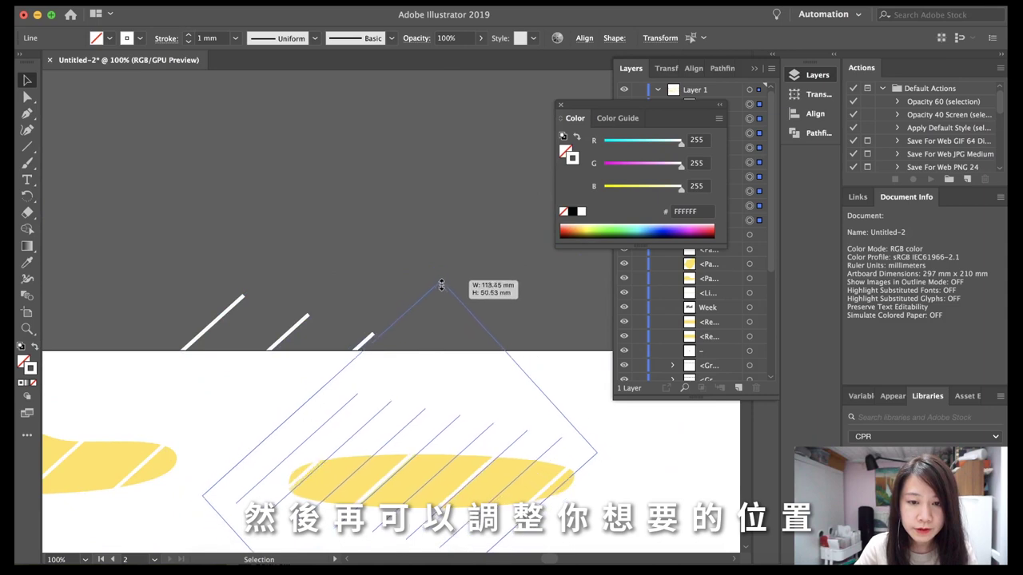
pyautogui.click(475, 368)
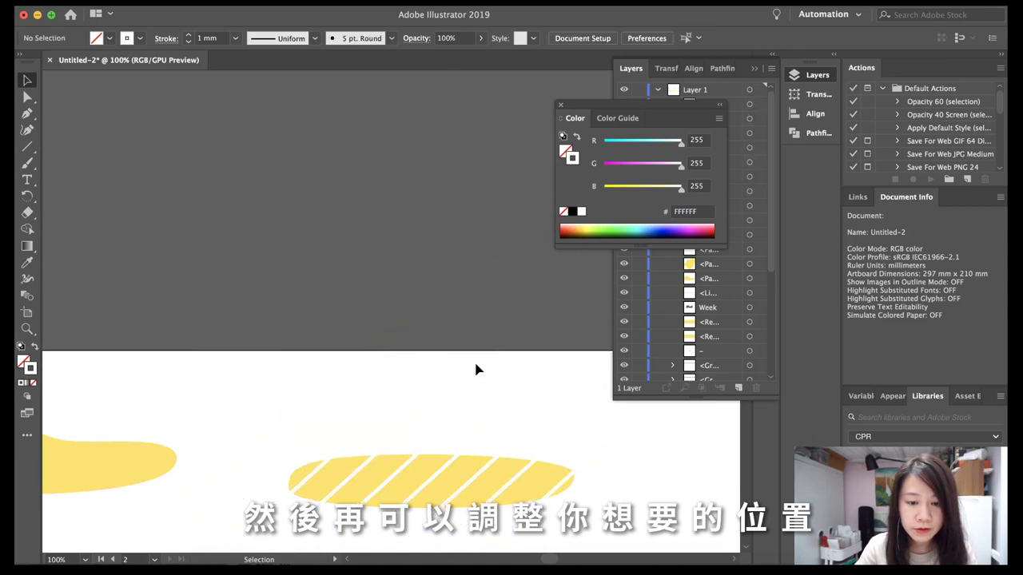
pyautogui.scroll(-1, 474, 363)
pyautogui.scroll(-4, 474, 355)
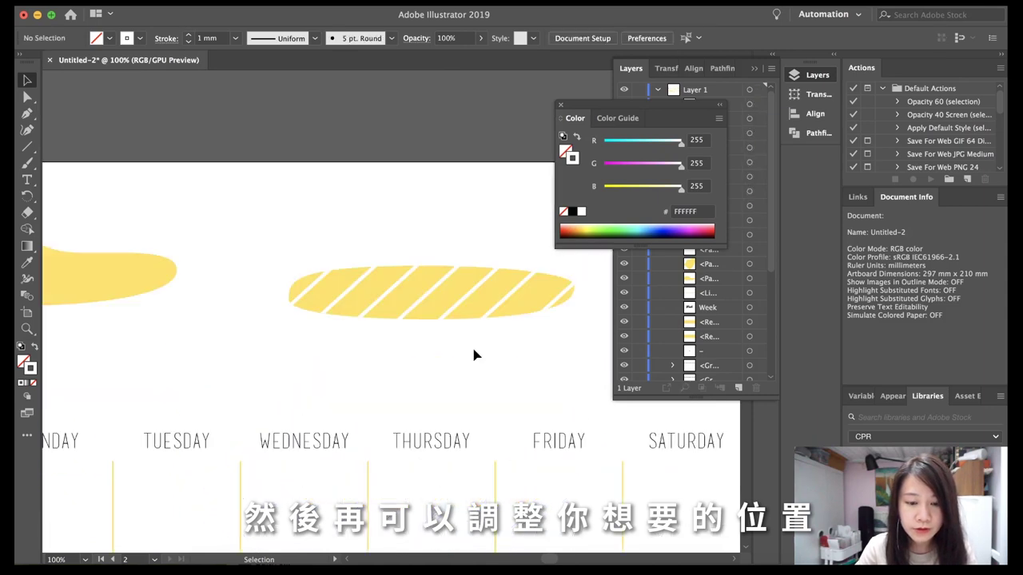
pyautogui.moveTo(552, 348); pyautogui.dragTo(247, 338)
pyautogui.click(546, 376)
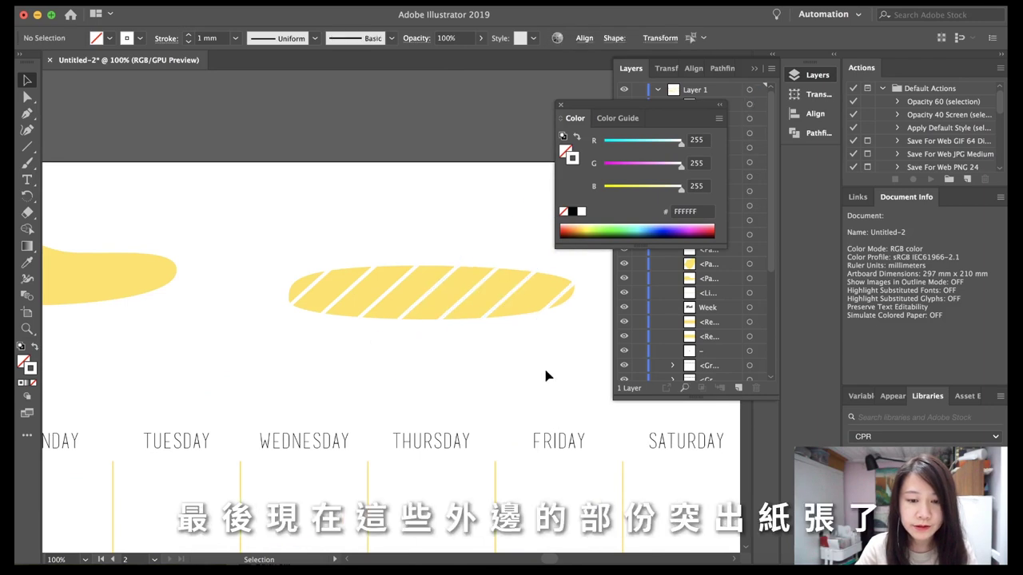
pyautogui.moveTo(546, 365); pyautogui.dragTo(254, 307)
# Draw an artboard-sized rectangle and make a clipping mask from all the artwork.
pyautogui.hotkey('ctrl', '-')
pyautogui.hotkey('ctrl', '-')
pyautogui.hotkey('ctrl', '-')
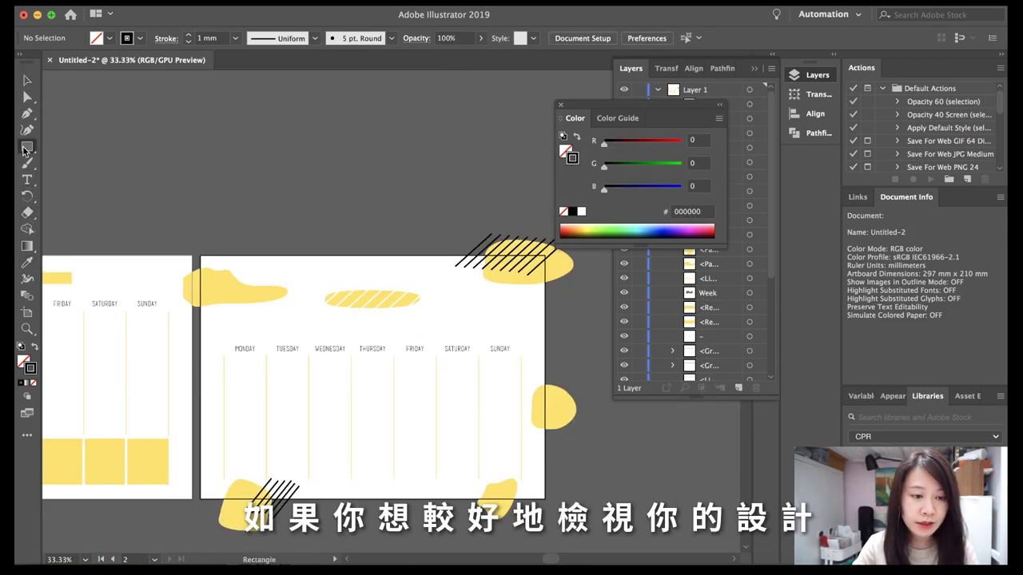
pyautogui.click(26, 147)
pyautogui.moveTo(199, 256); pyautogui.dragTo(545, 497)
pyautogui.press('v')
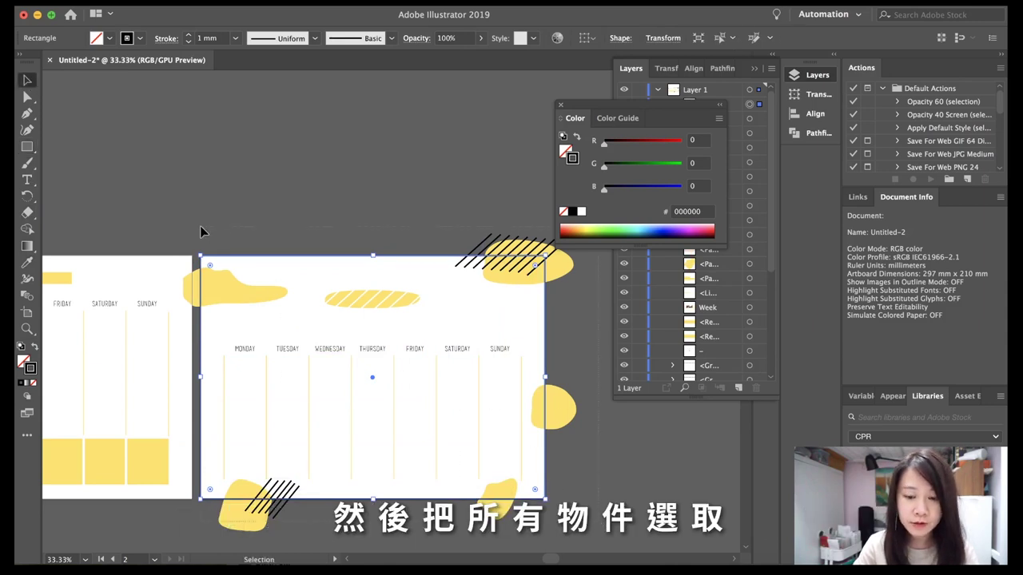
pyautogui.hotkey('ctrl', 'a')
pyautogui.rightClick(275, 293)
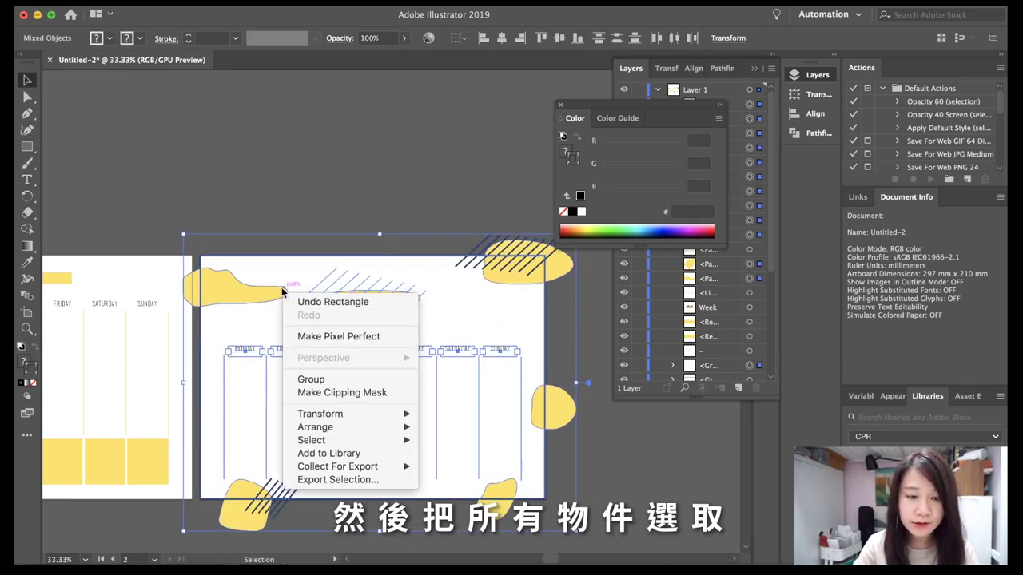
pyautogui.click(320, 393)
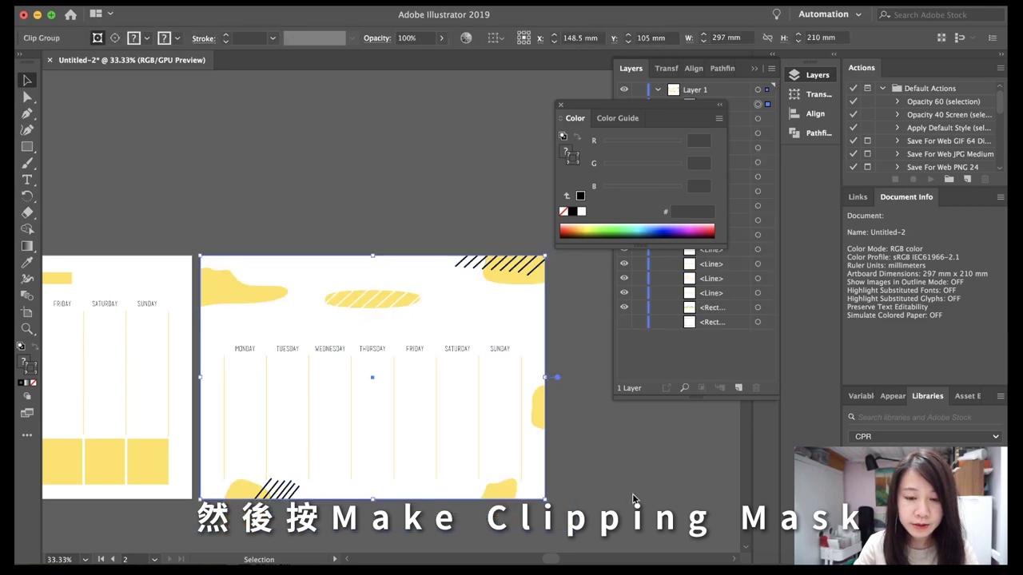
pyautogui.click(445, 338)
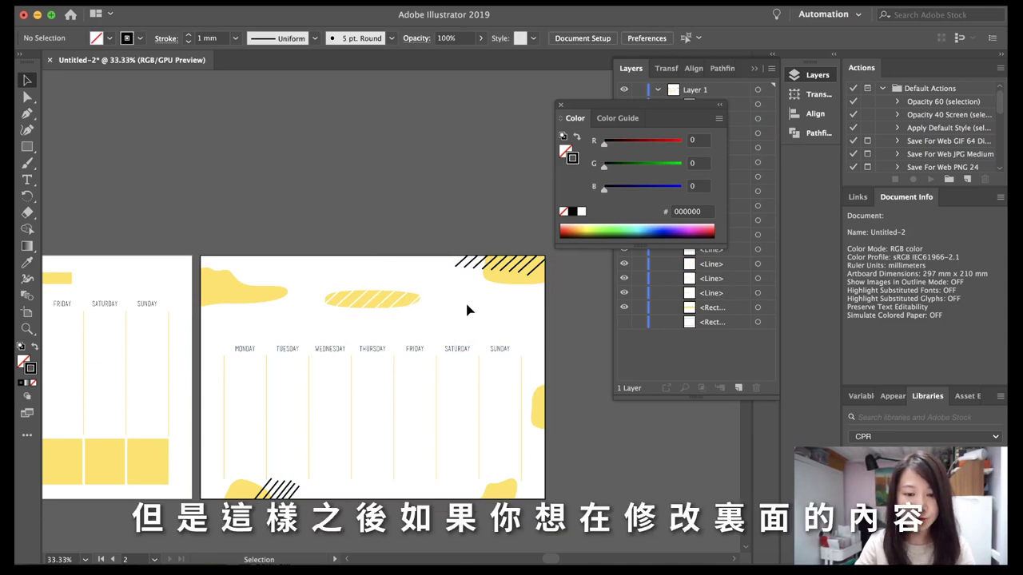
pyautogui.doubleClick(509, 279)
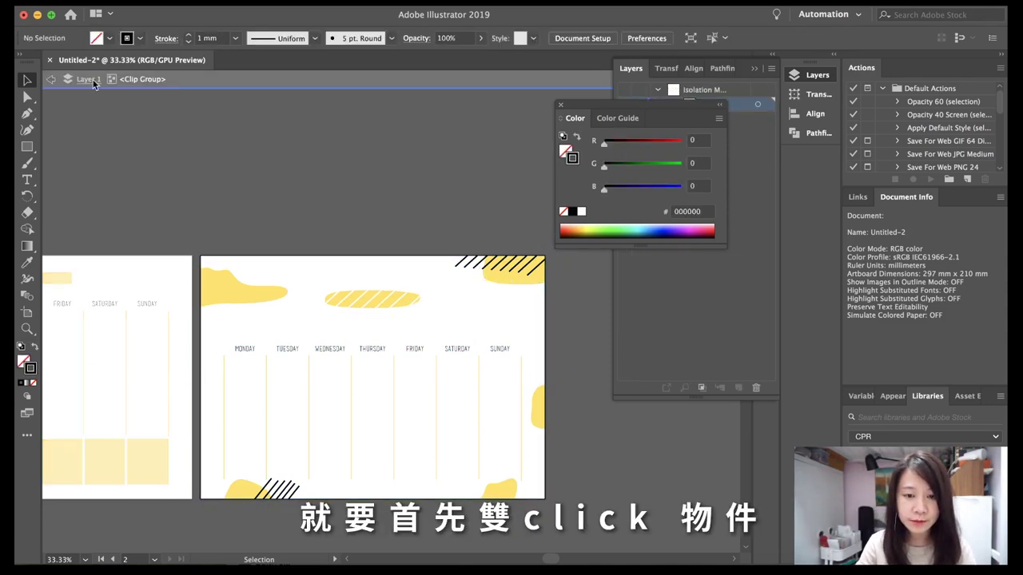
pyautogui.click(259, 295)
pyautogui.click(318, 236)
pyautogui.doubleClick(383, 236)
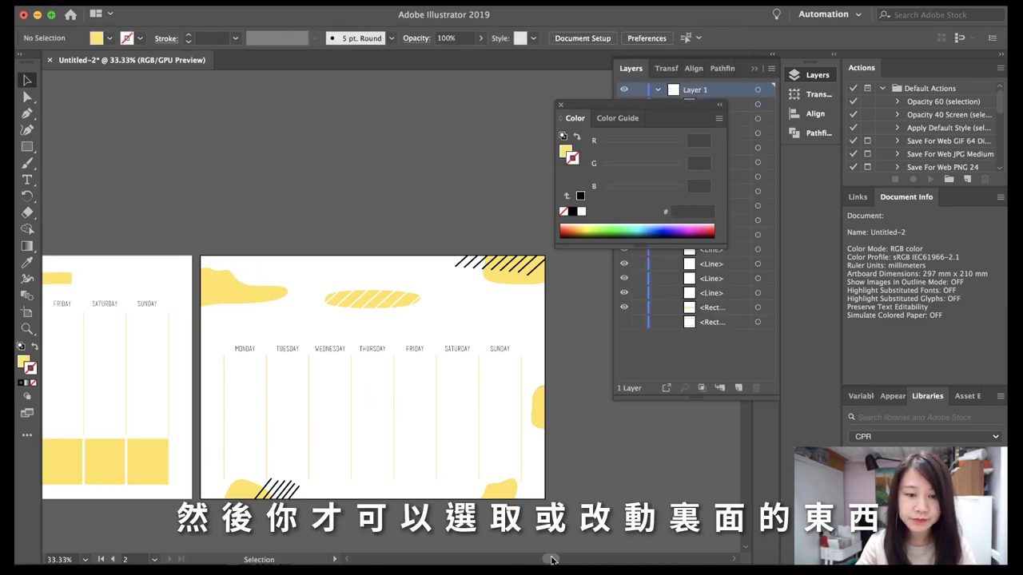
pyautogui.moveTo(552, 559); pyautogui.dragTo(540, 558)
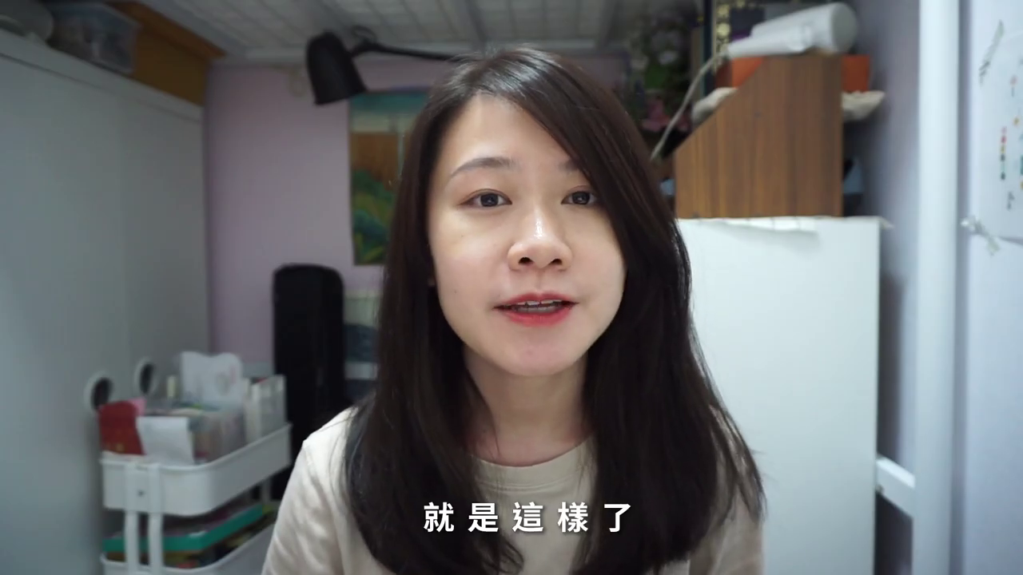